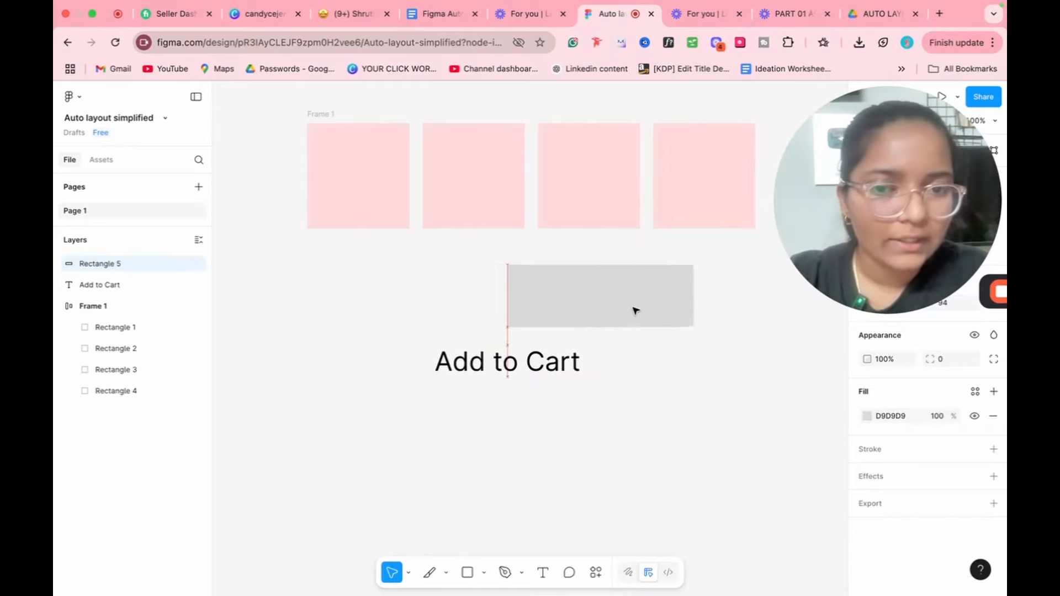
Delete the grey rectangle above the "Add to Cart" text and add auto layout to that text.
key(Delete)
click(502, 373)
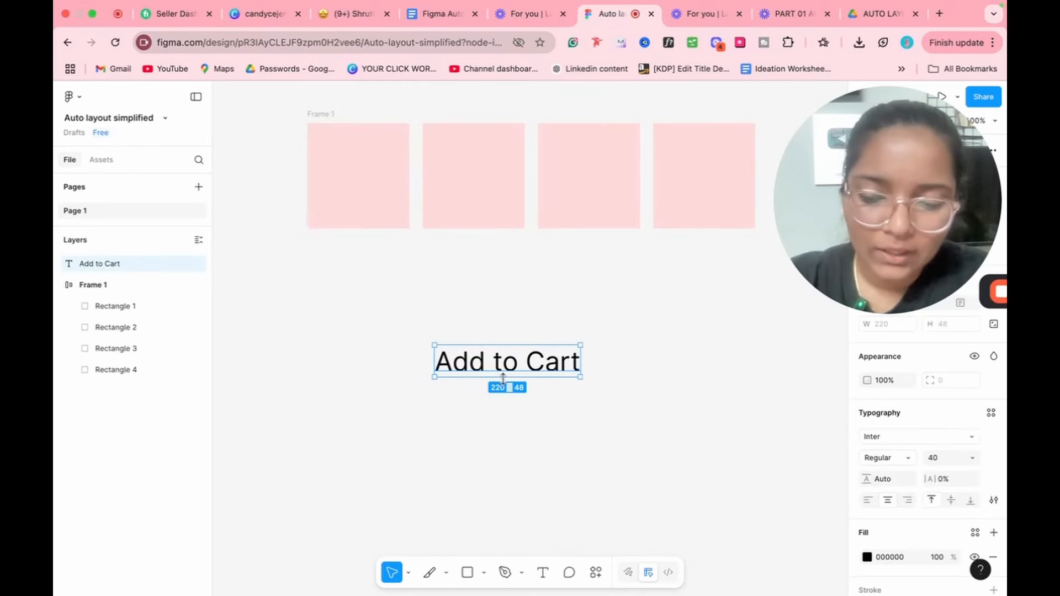
key(shift+a)
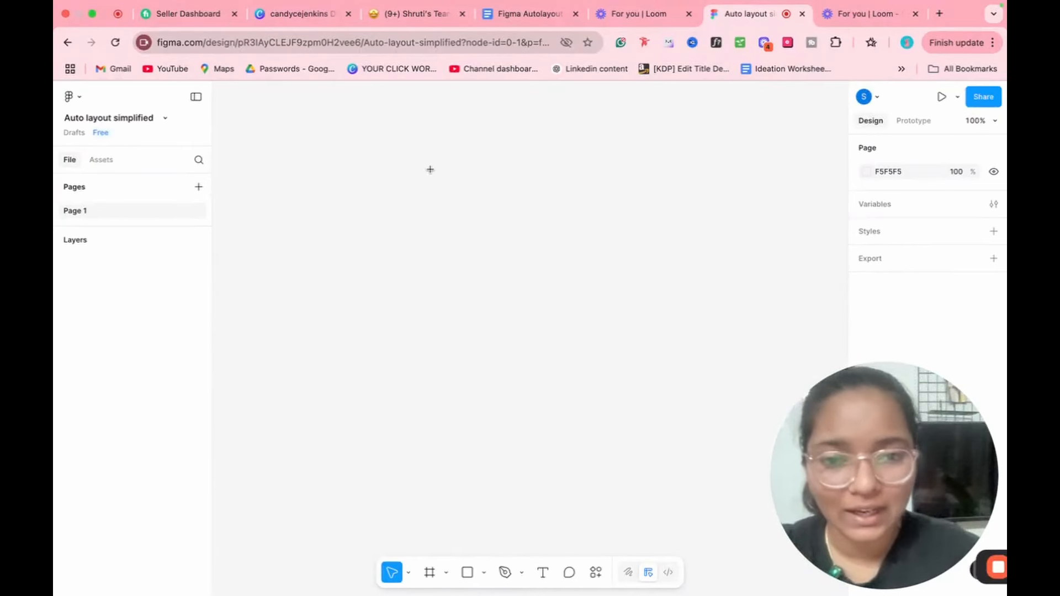
Draw a rectangle about 154 × 159 on the empty canvas and place a duplicate beside it with a gap of about 29.
key(r)
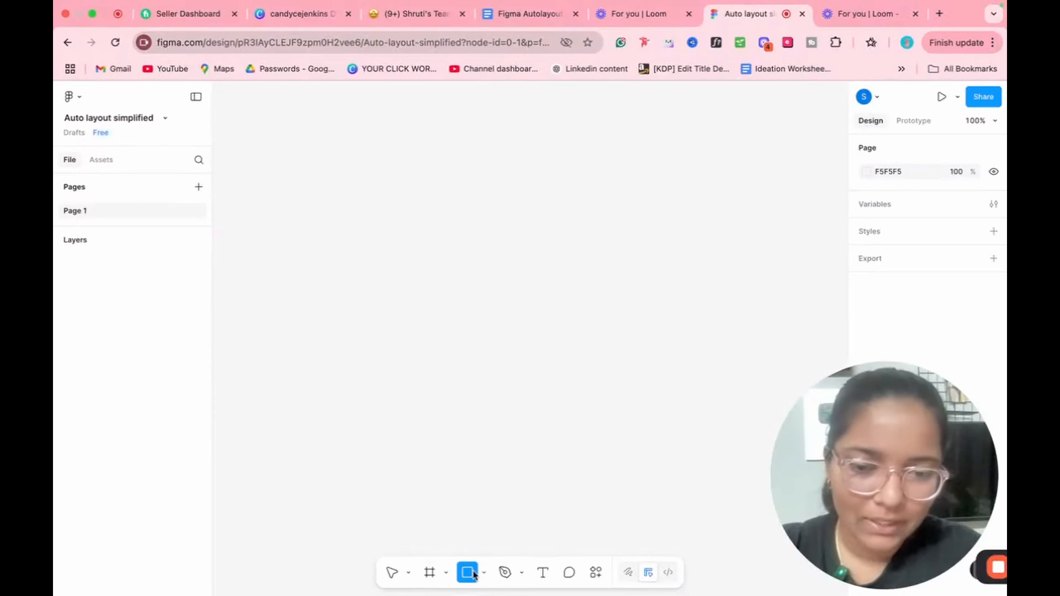
drag(390, 201, 491, 305)
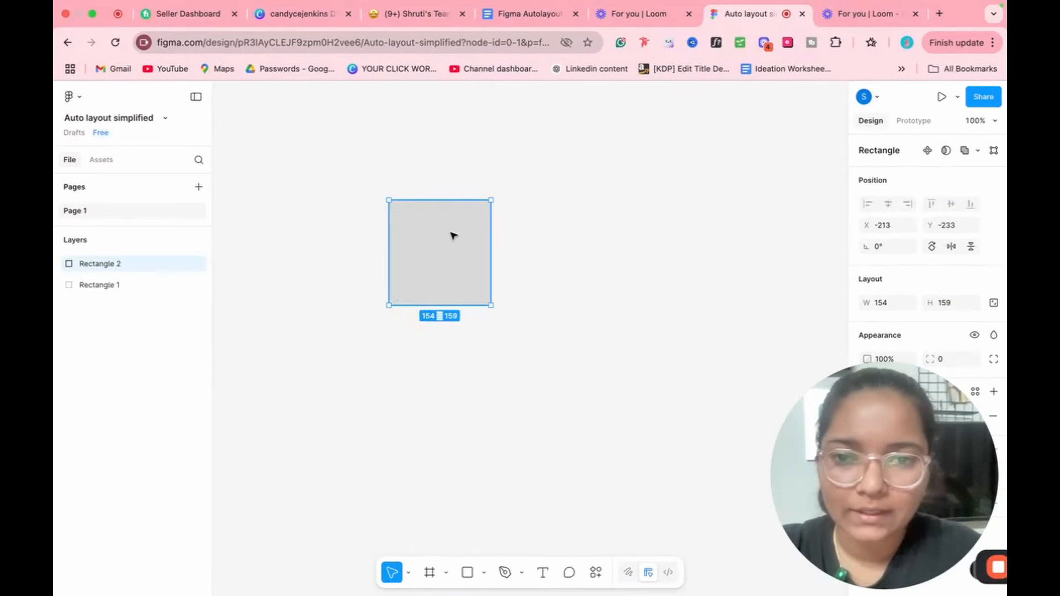
drag(452, 236, 573, 236)
click(683, 256)
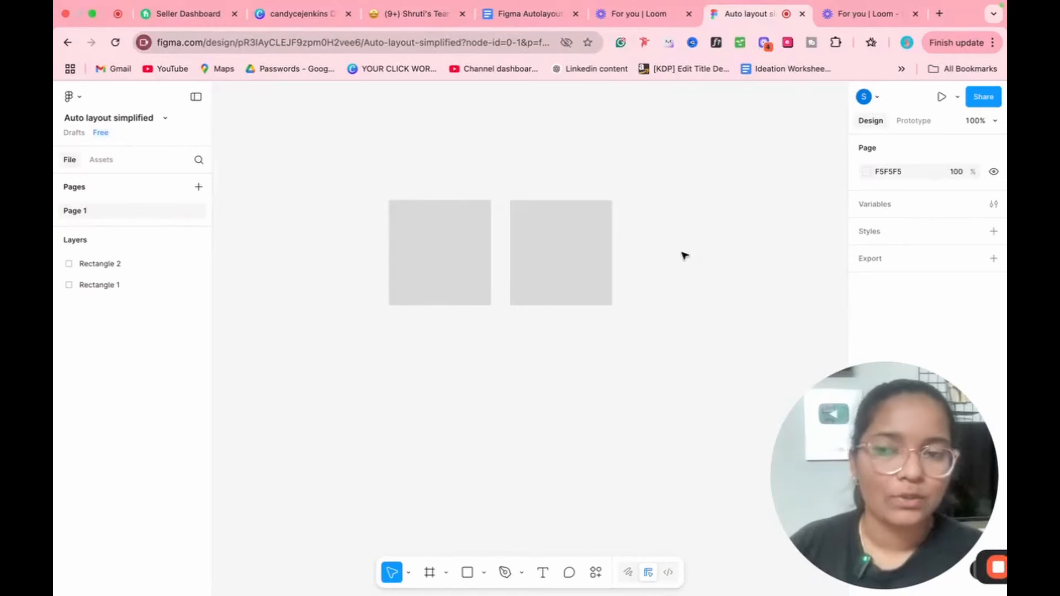
Change the fill of both rectangles to light pink FFDBDB.
drag(380, 363, 612, 210)
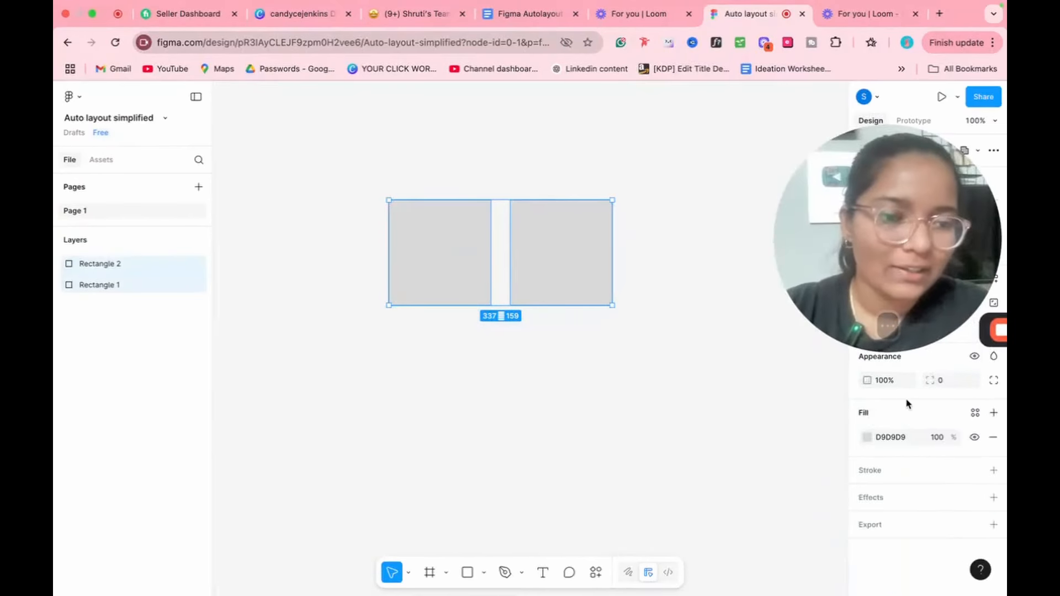
click(867, 437)
drag(750, 345, 720, 317)
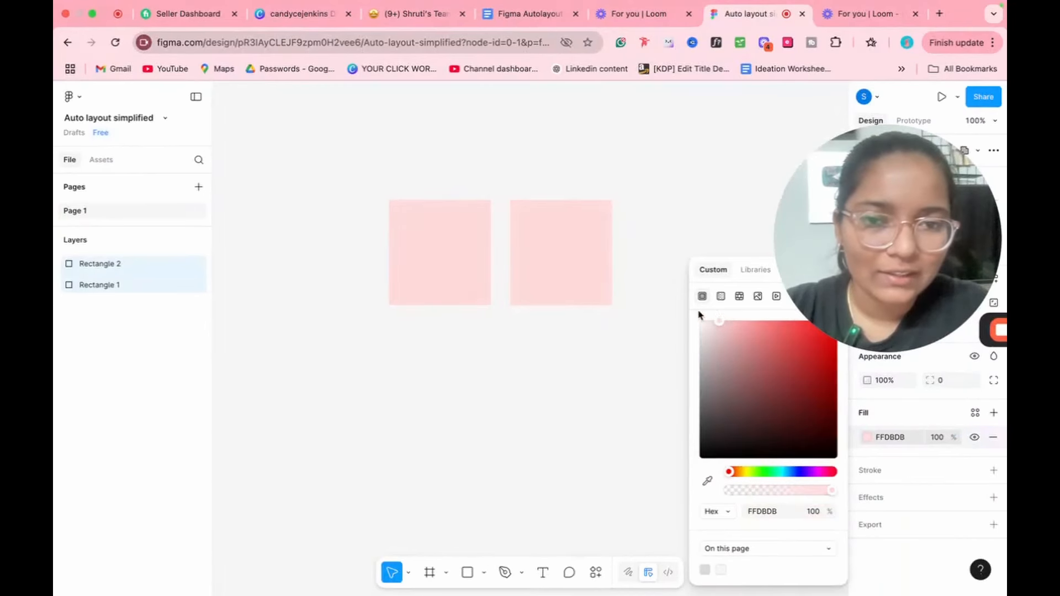
click(659, 222)
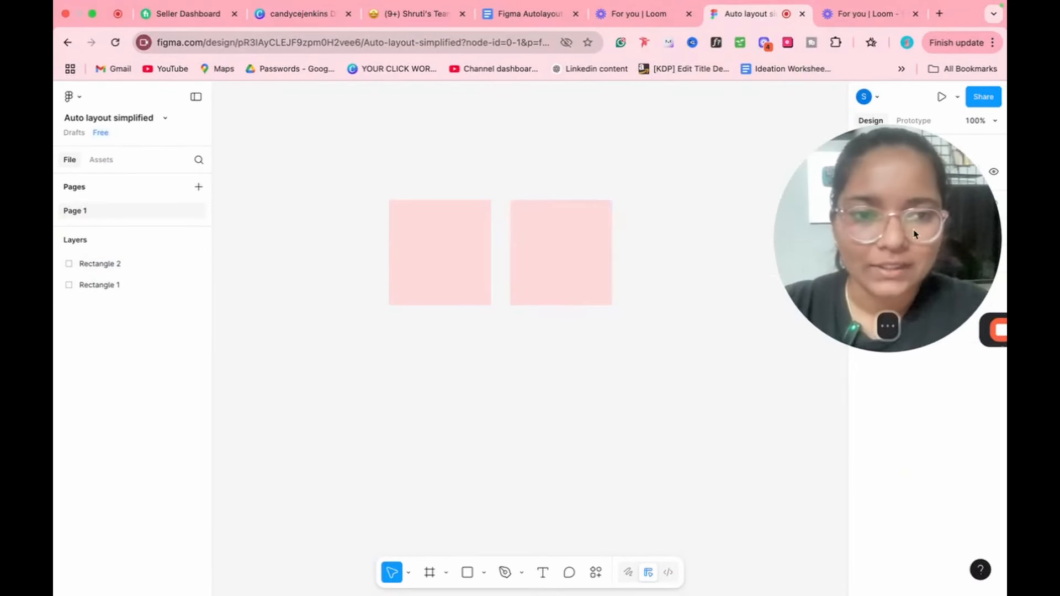
Wrap both pink rectangles in an auto layout frame, undoing the first application and adding it again.
drag(352, 367, 669, 199)
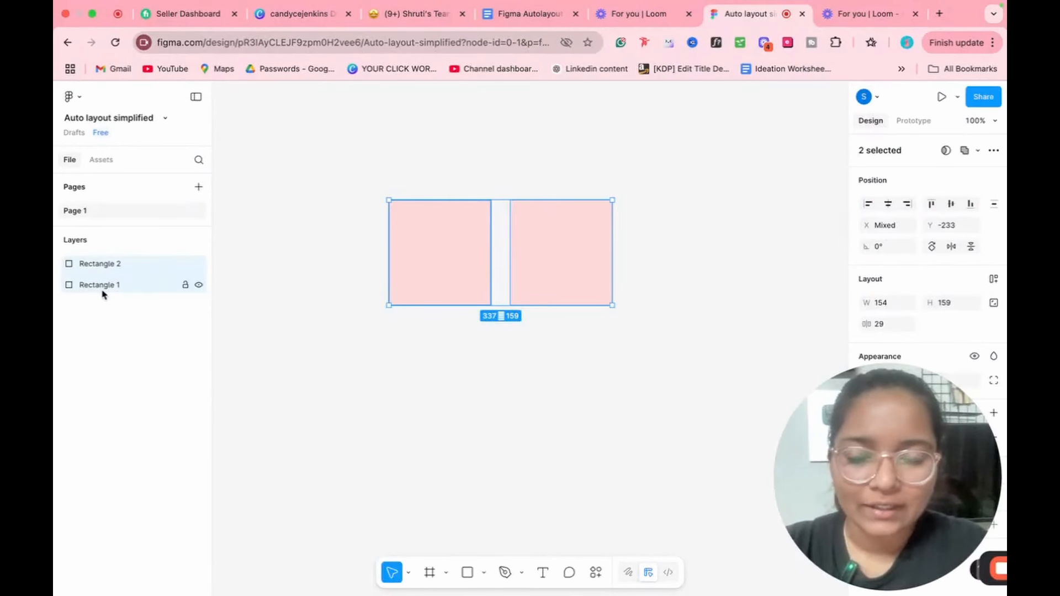
key(shift+a)
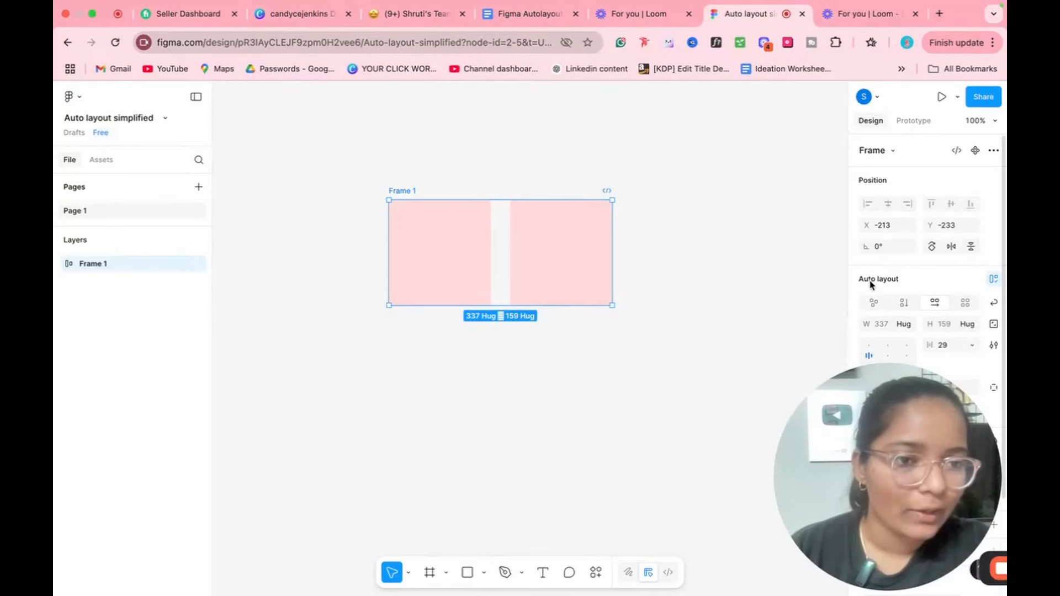
key(super+z)
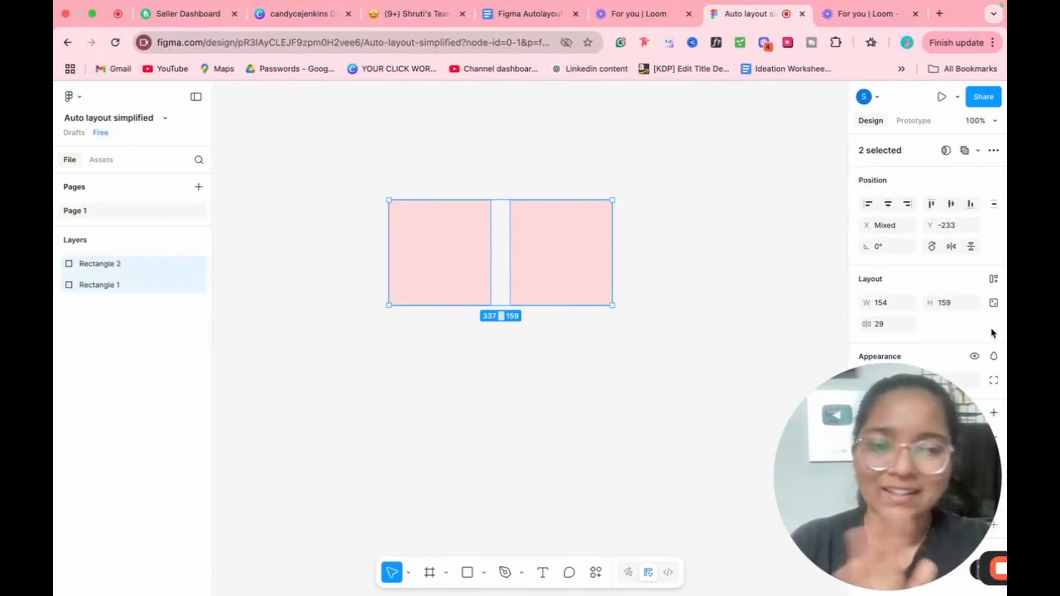
right_click(422, 227)
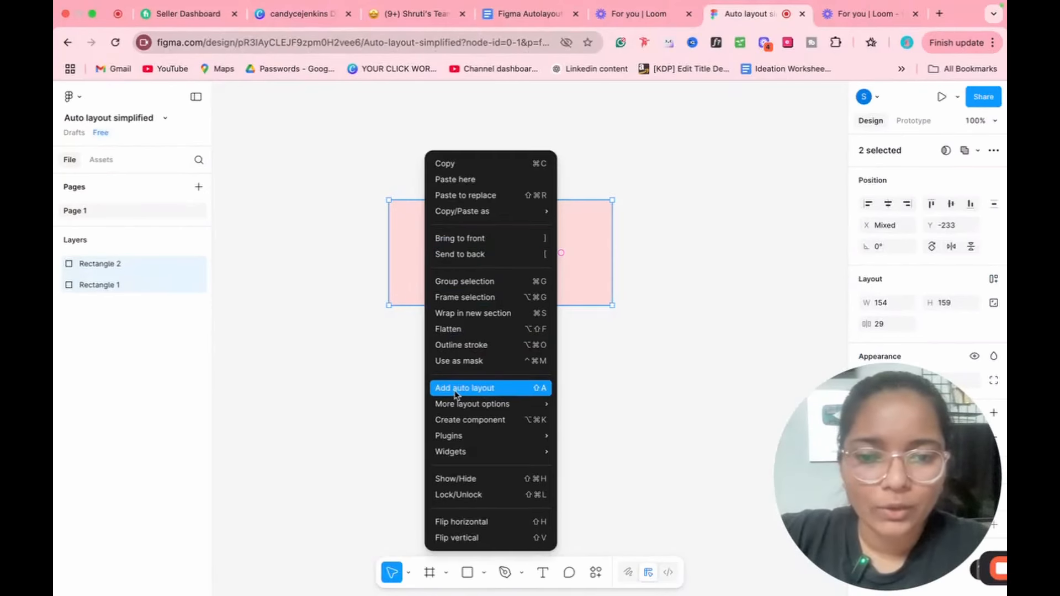
click(476, 389)
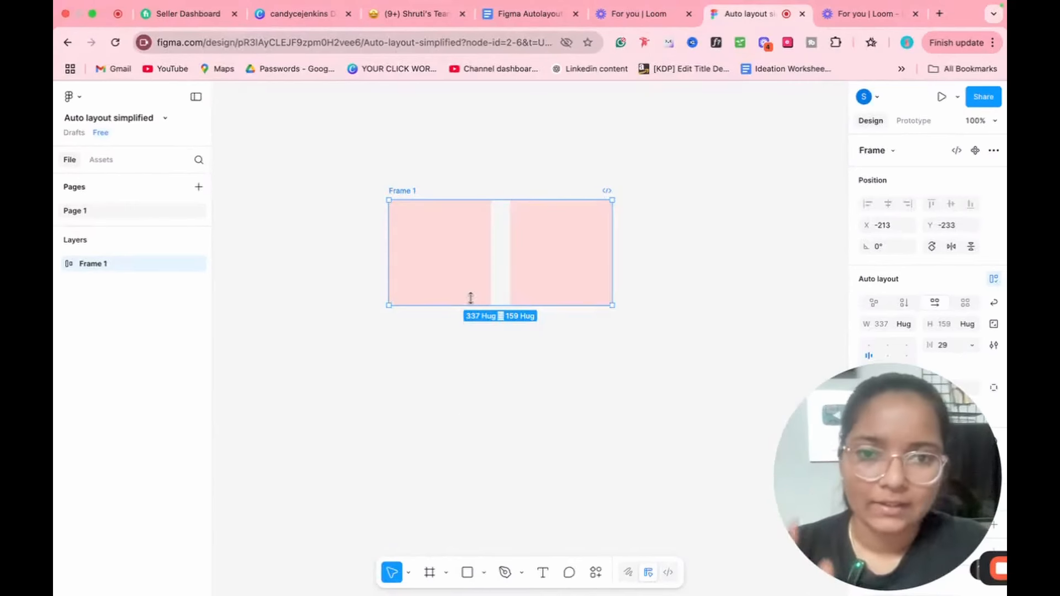
Duplicate the second rectangle twice inside the auto layout frame to make a row of four.
click(530, 278)
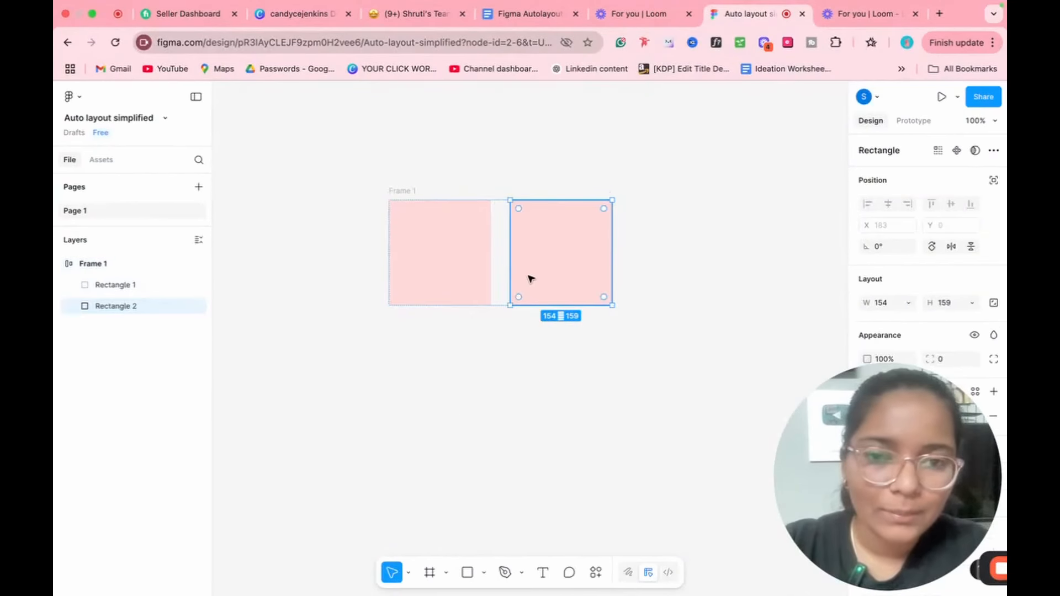
key(ctrl+d)
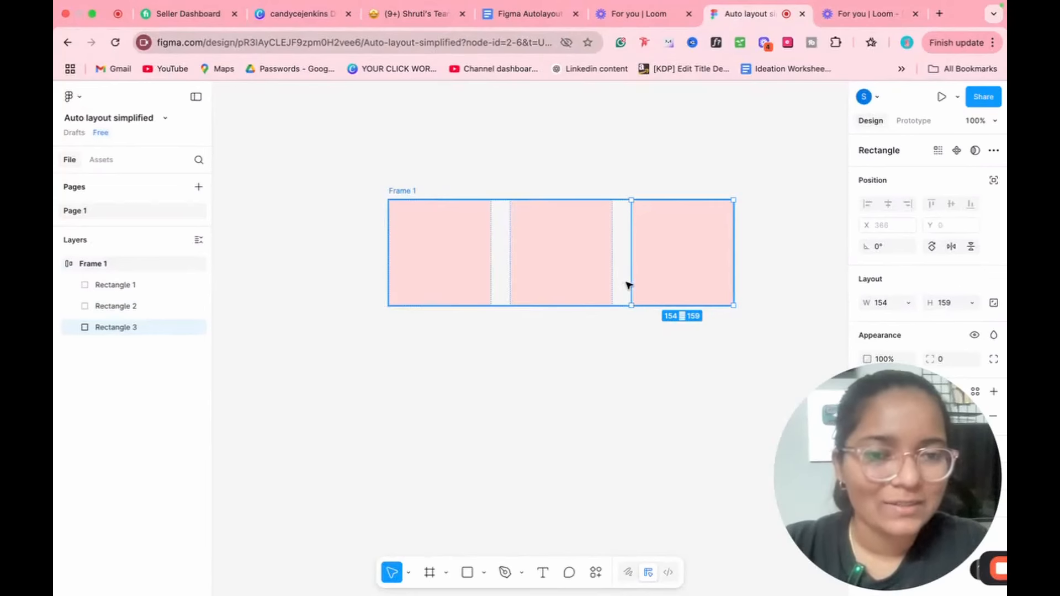
key(ctrl+d)
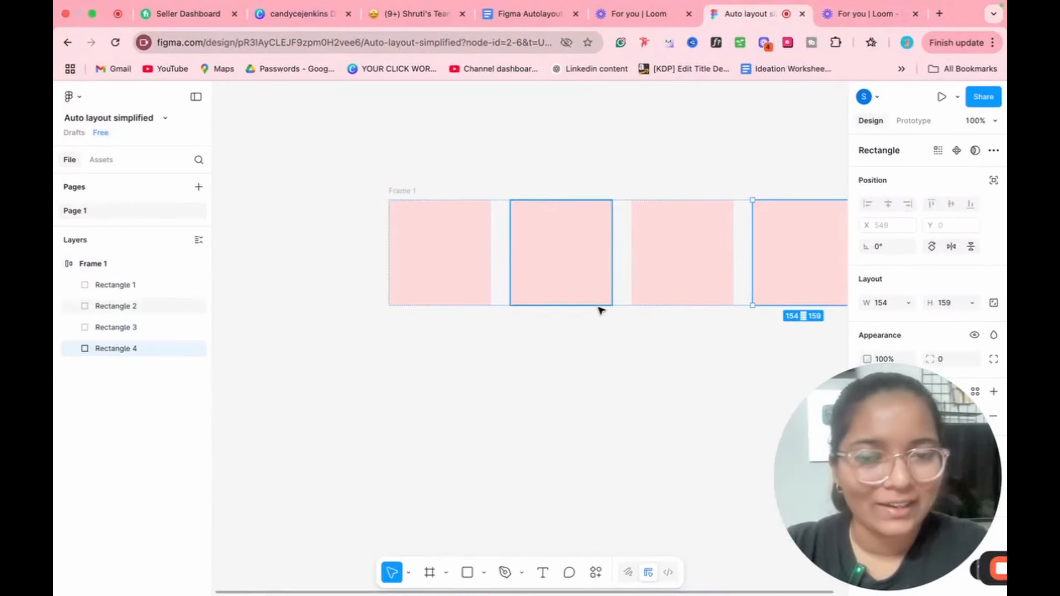
scroll(601, 313, right, 3)
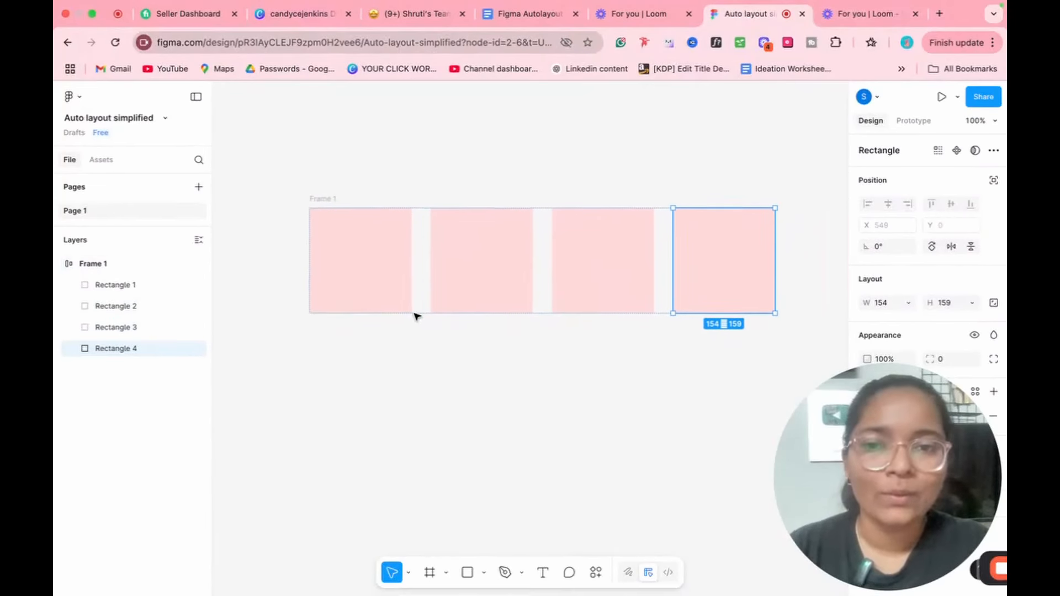
click(434, 381)
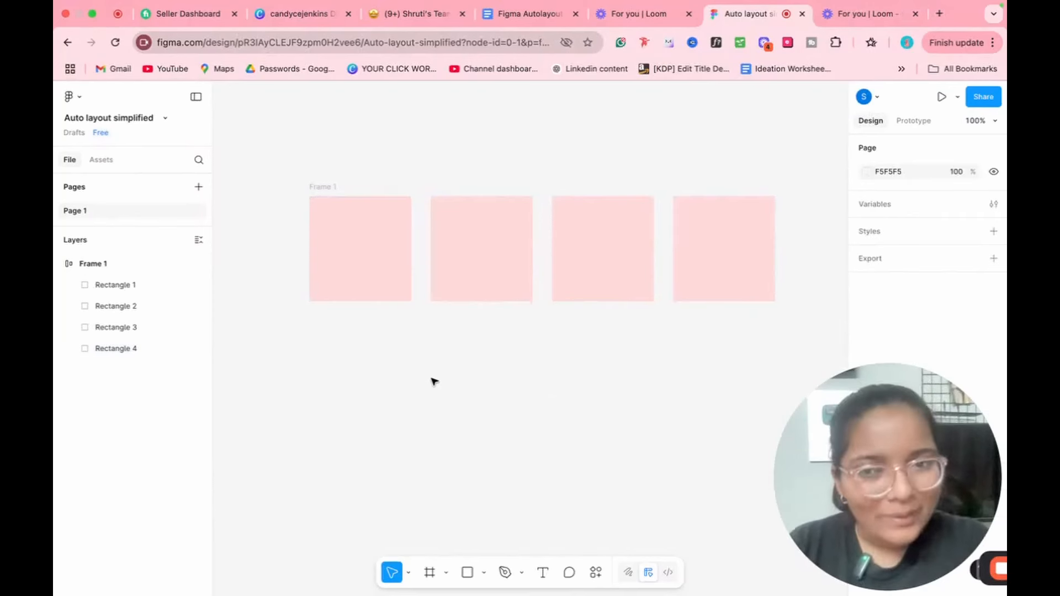
Draw a grey rectangle about 155 × 140 below the frame and place two duplicates beside it.
click(468, 574)
drag(347, 366, 451, 459)
key(ctrl+d)
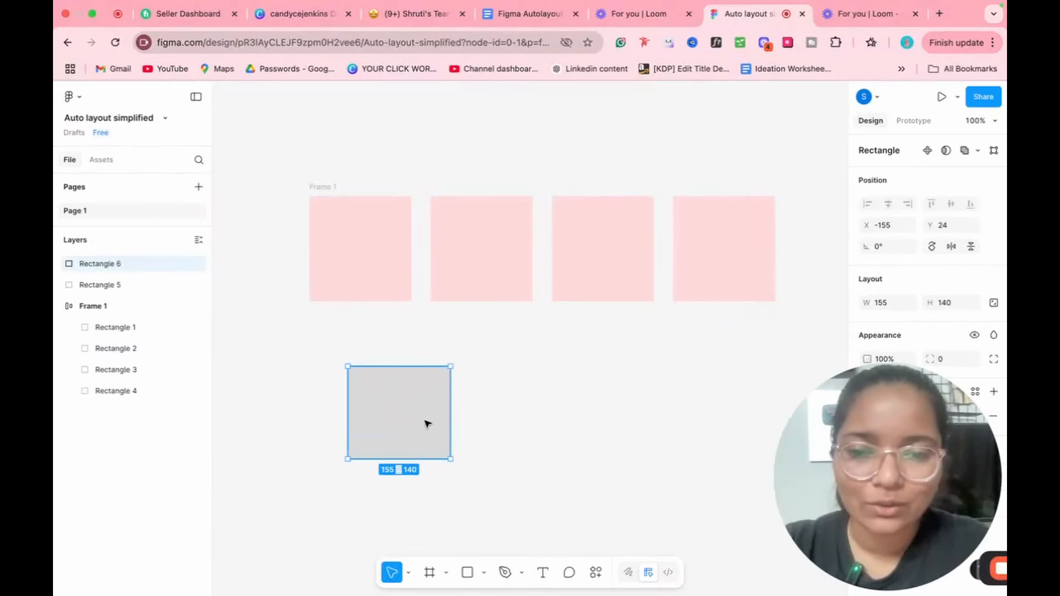
drag(397, 427, 662, 439)
key(ctrl+d)
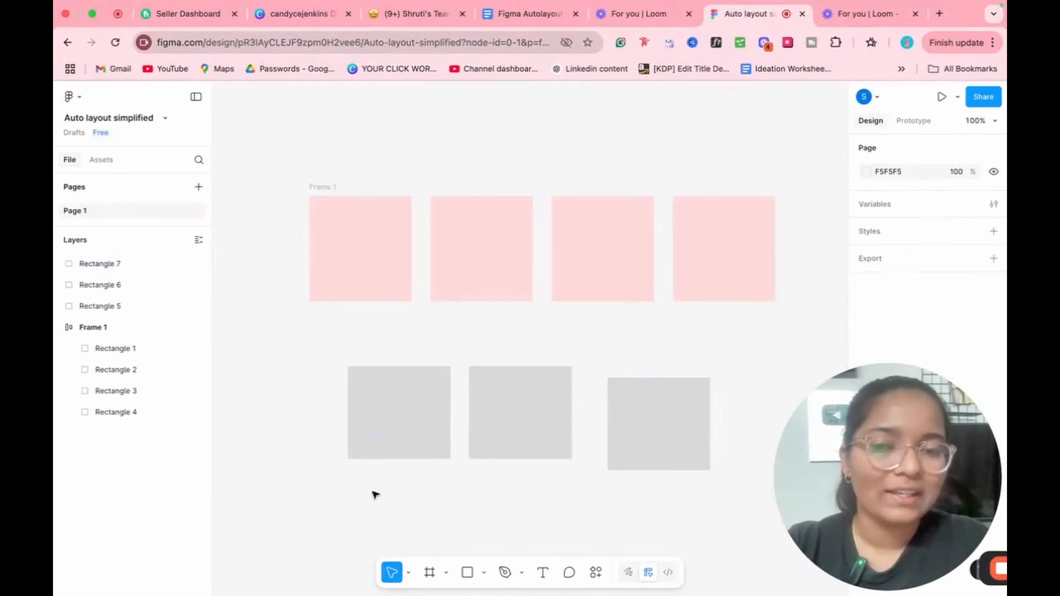
Delete the three loose grey rectangles below the frame.
drag(374, 494, 690, 409)
key(Delete)
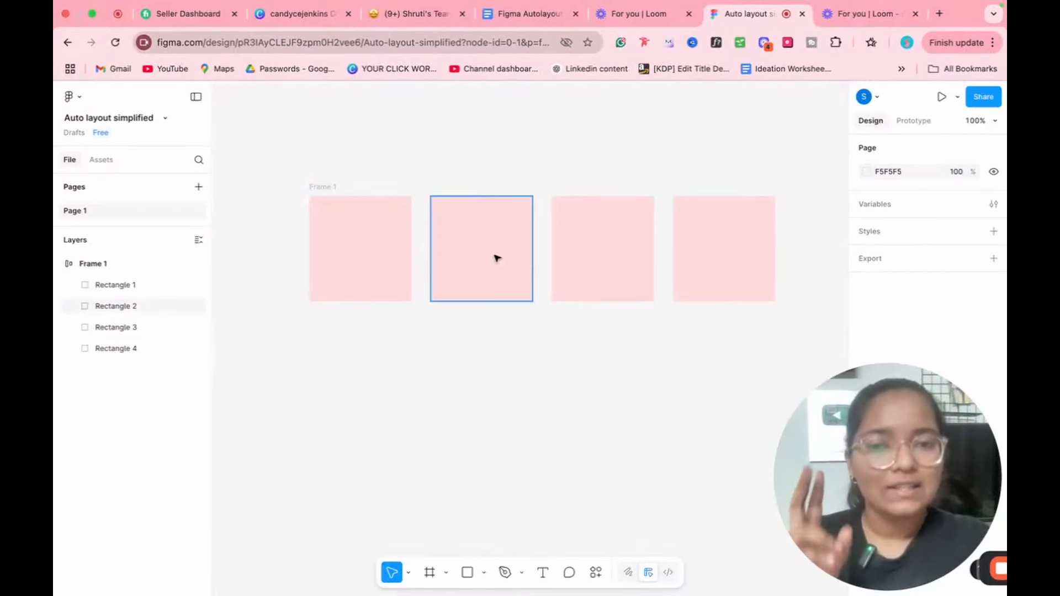
Widen the gap between the frame's rectangles to 33 directly on the canvas.
click(545, 259)
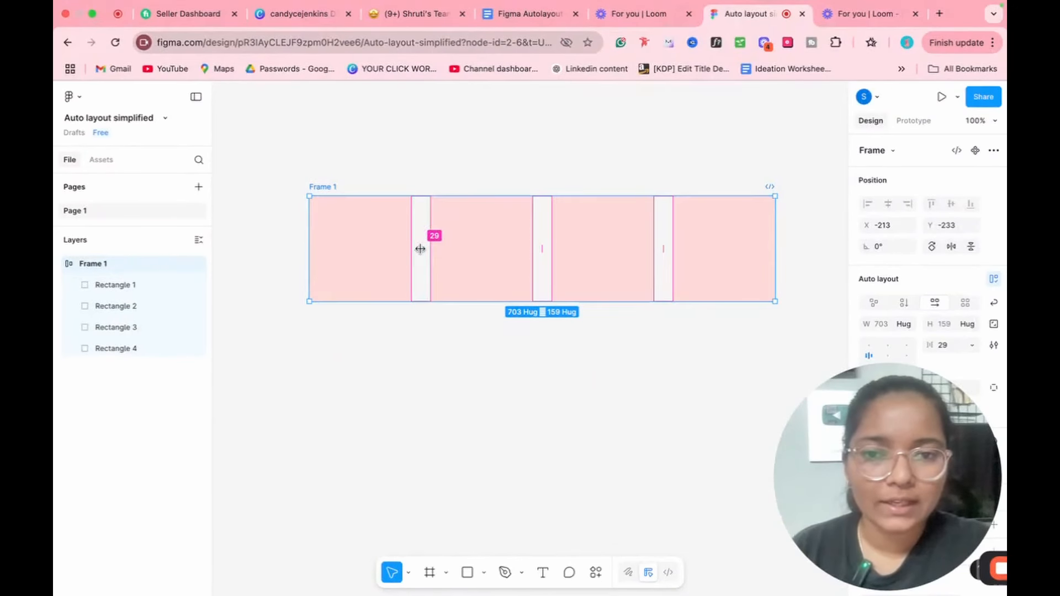
mouse_move(420, 249)
mouse_down()
mouse_move(485, 253)
mouse_move(414, 260)
mouse_up()
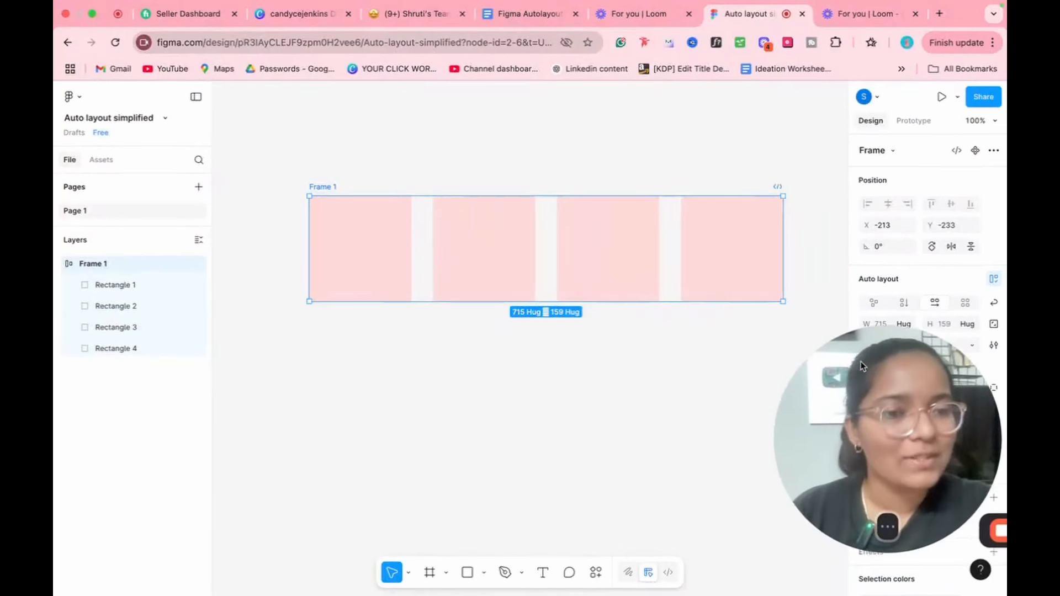
drag(835, 421, 110, 451)
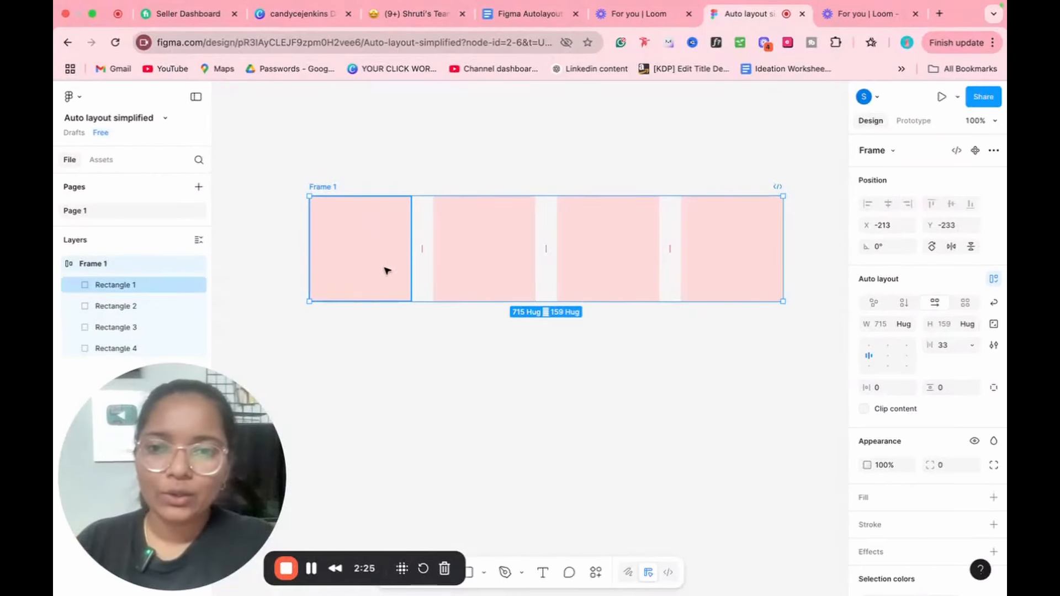
Select the auto layout frame again and widen the gap between its rectangles to 55 on the canvas.
click(351, 260)
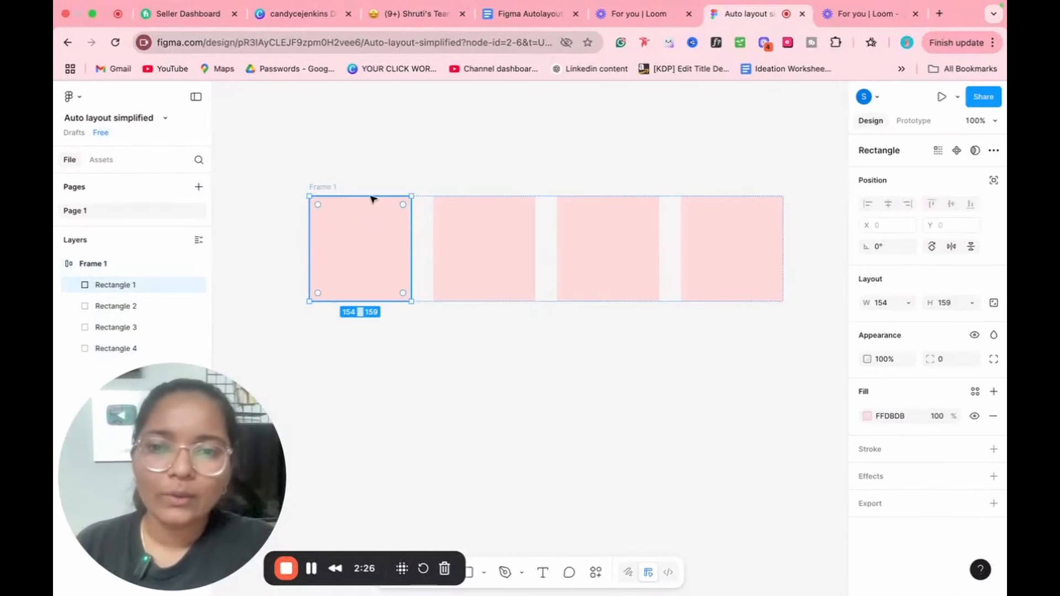
click(419, 358)
click(445, 272)
click(423, 260)
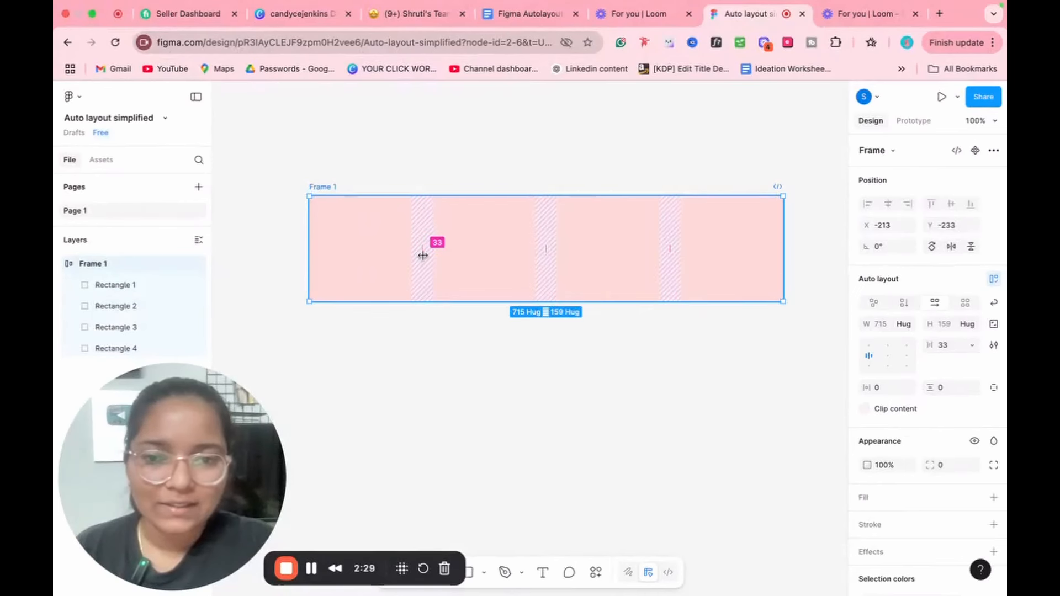
drag(423, 255, 429, 256)
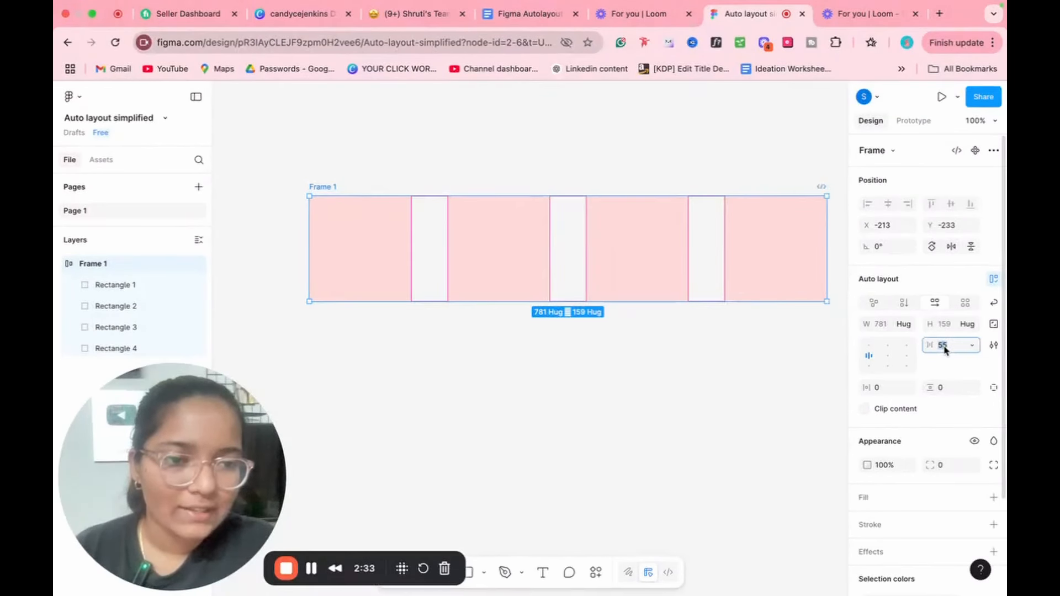
Try Auto spacing for the gap between the frame's rectangles and undo the change.
click(973, 349)
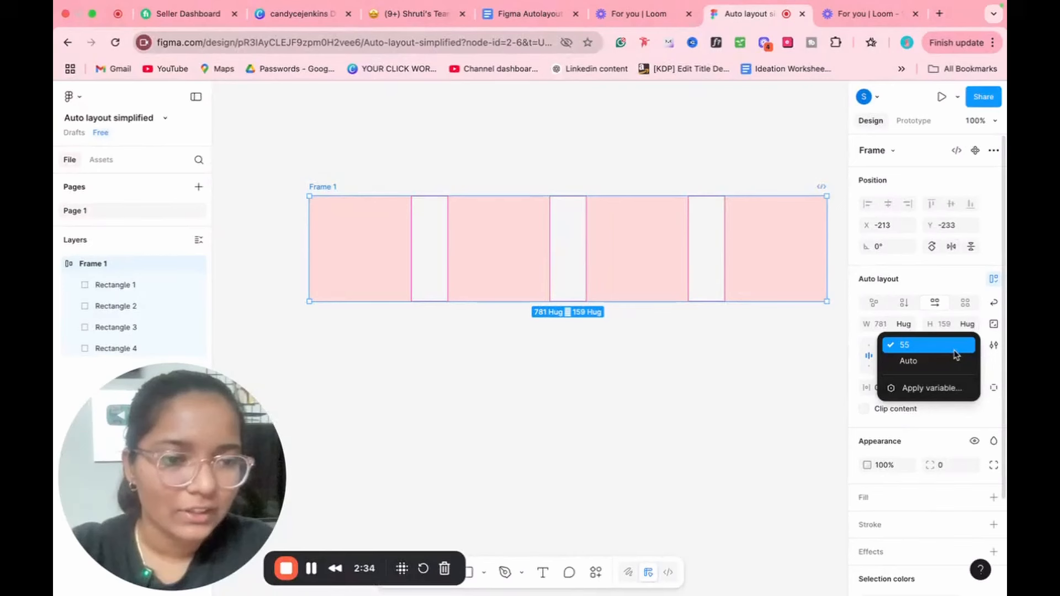
click(926, 359)
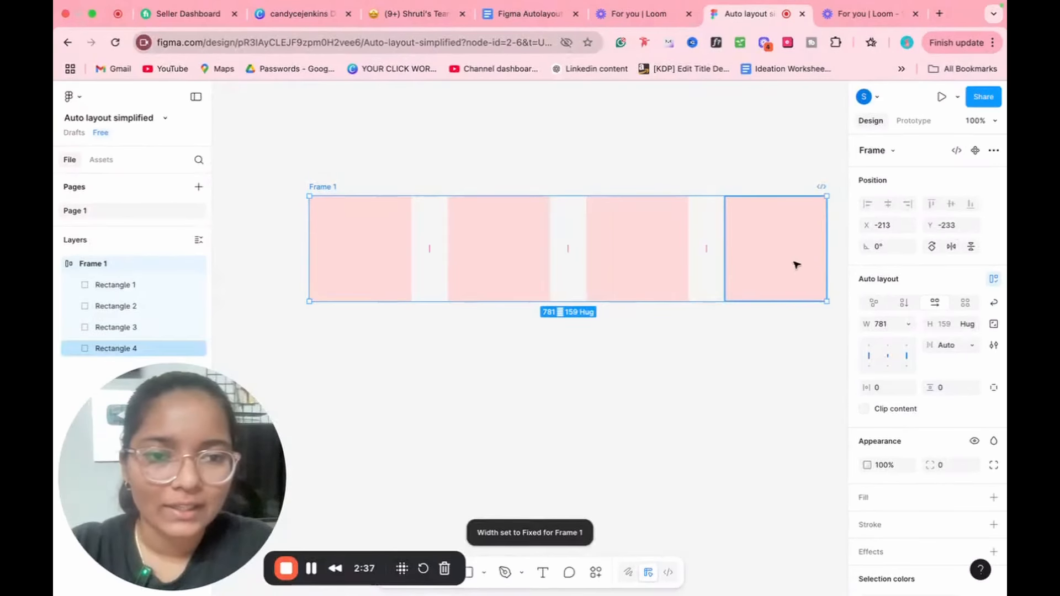
drag(712, 256, 669, 255)
key(super+z)
key(super+z)
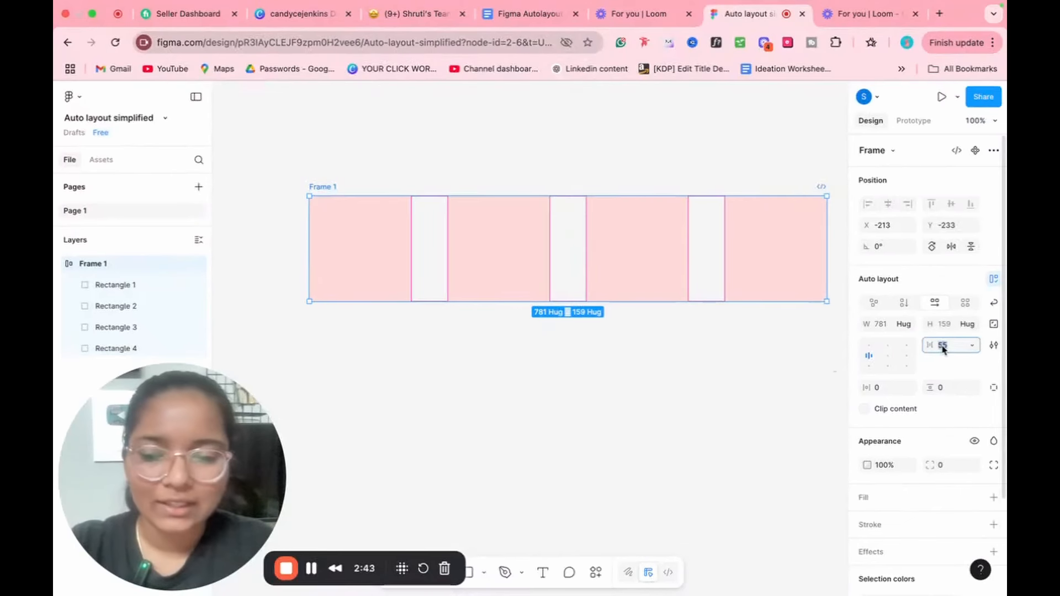
Set the horizontal gap between the frame's rectangles to 20.
text(0)
key(Return)
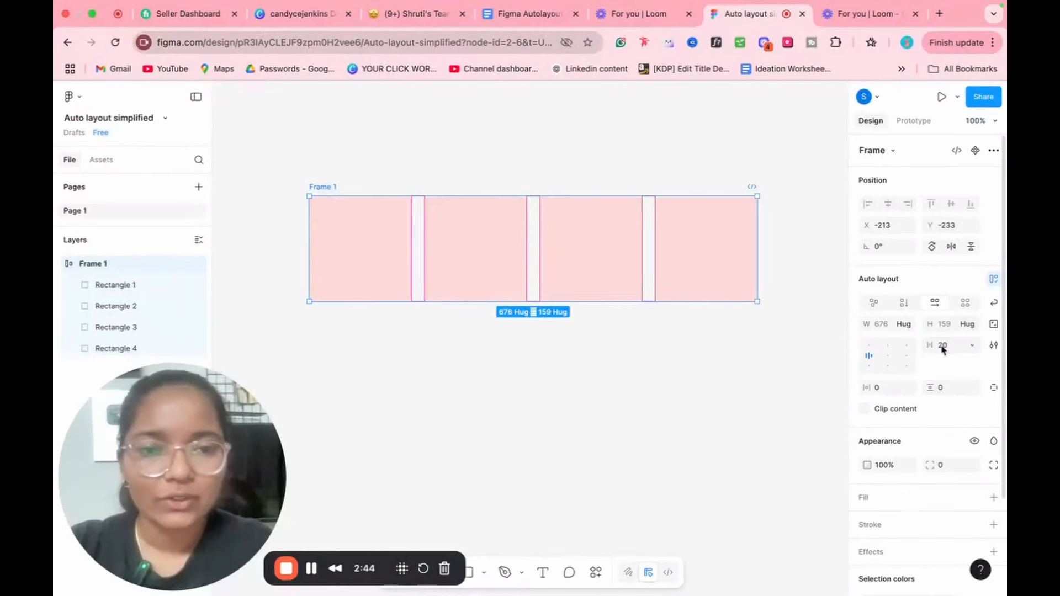
click(698, 419)
click(641, 268)
click(608, 340)
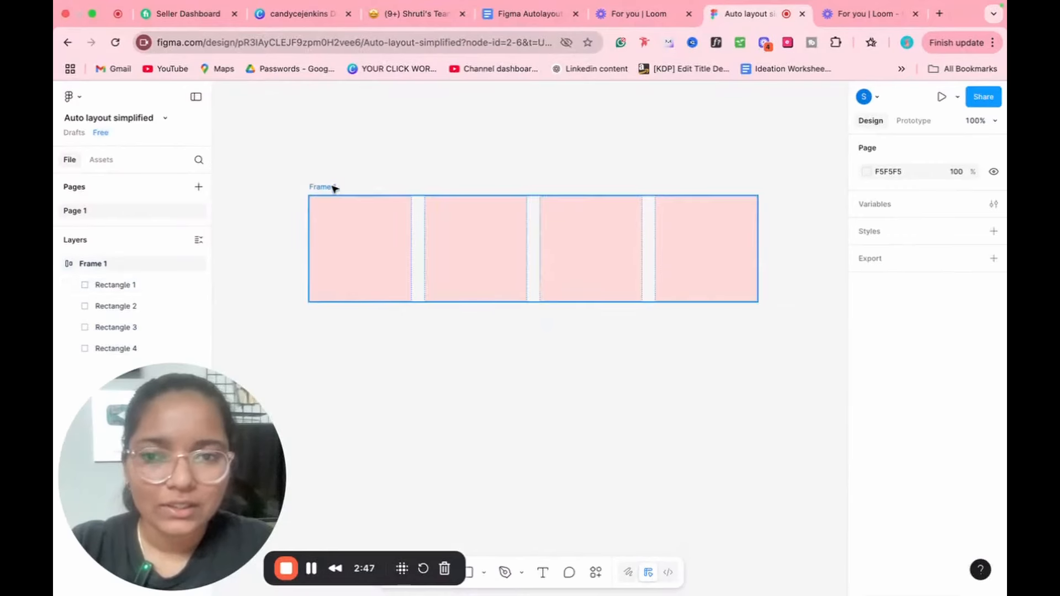
Change the auto layout direction of Frame 1 to vertical so the four rectangles stack.
click(330, 187)
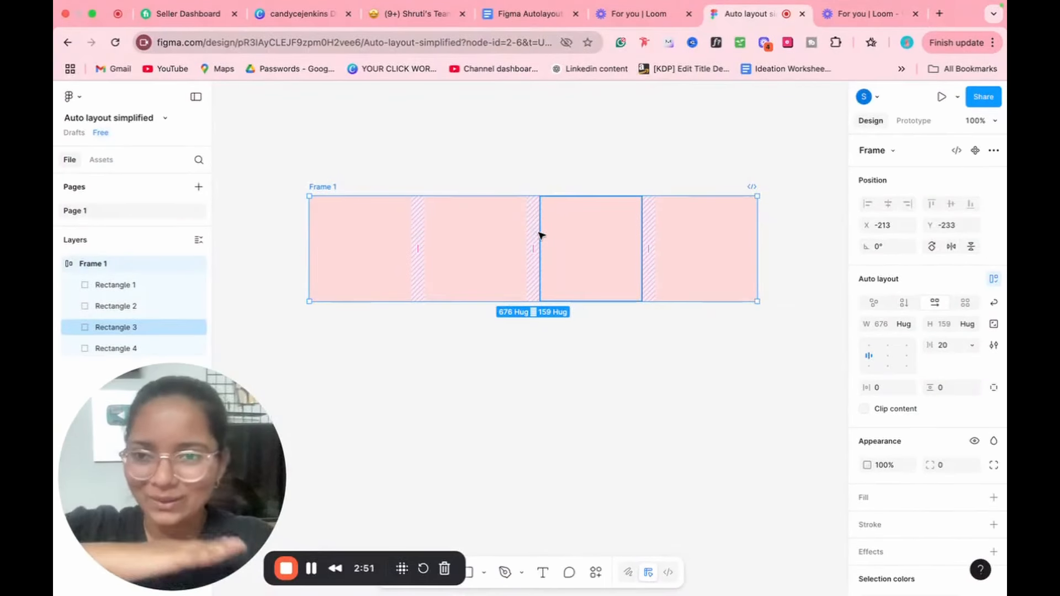
click(903, 304)
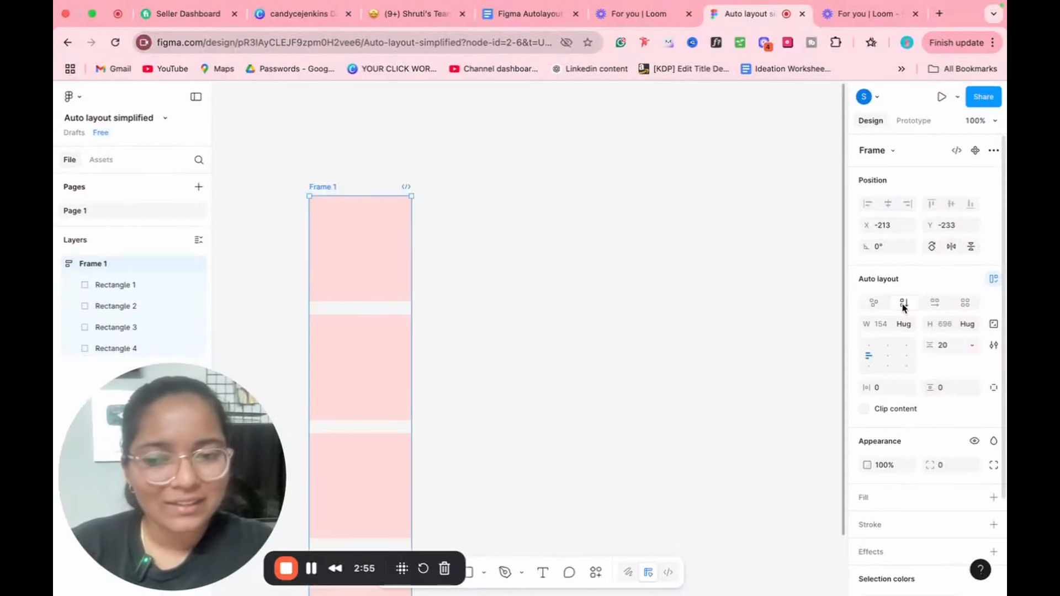
click(526, 243)
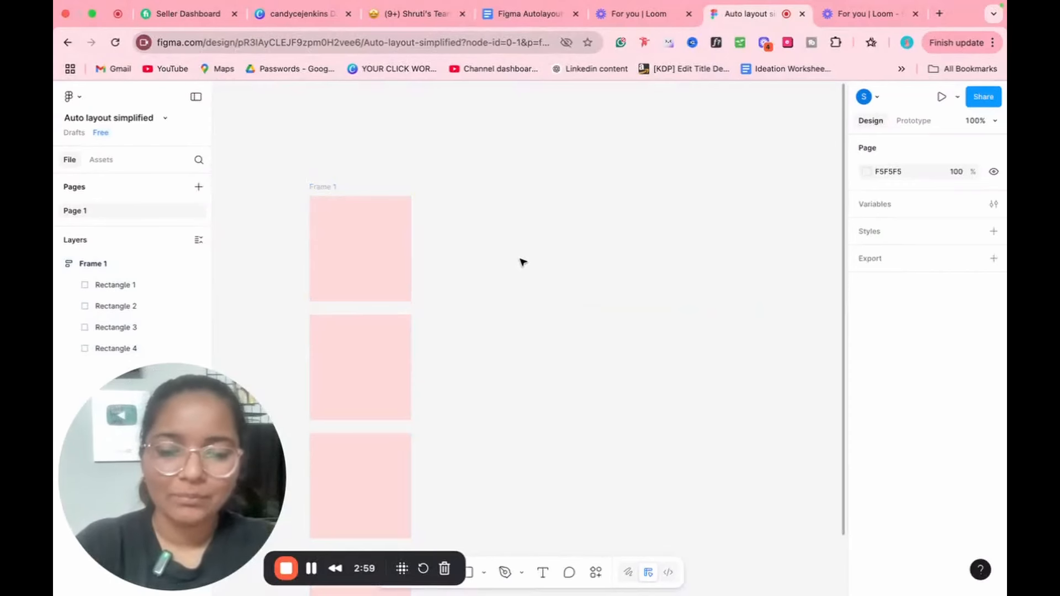
Draw a circle about 126 × 125 beside the pink rectangles and fill it with light blue CDEDFF.
drag(499, 193, 565, 264)
key(Delete)
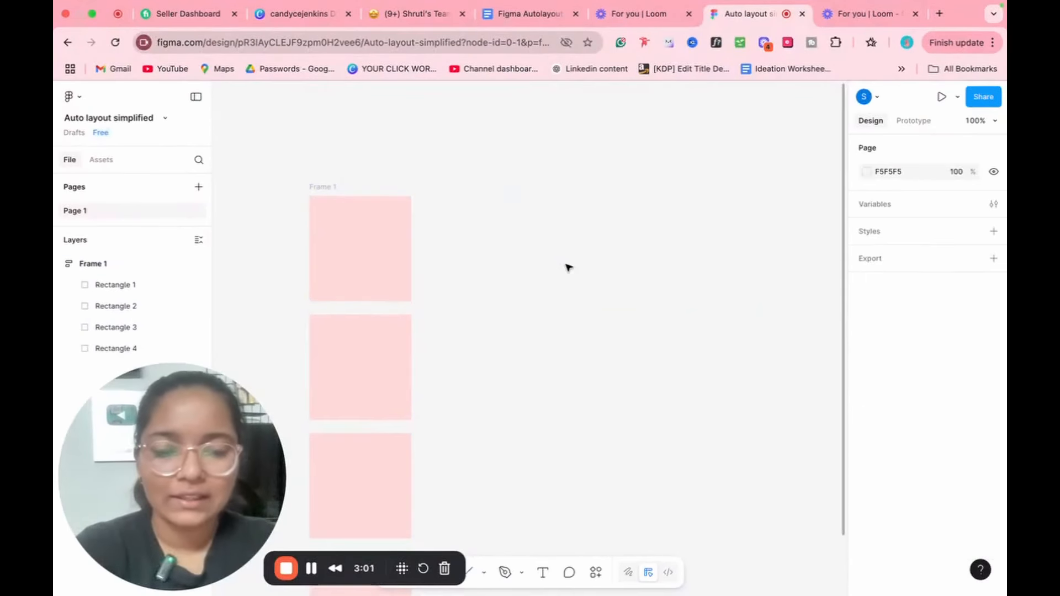
drag(472, 196, 554, 279)
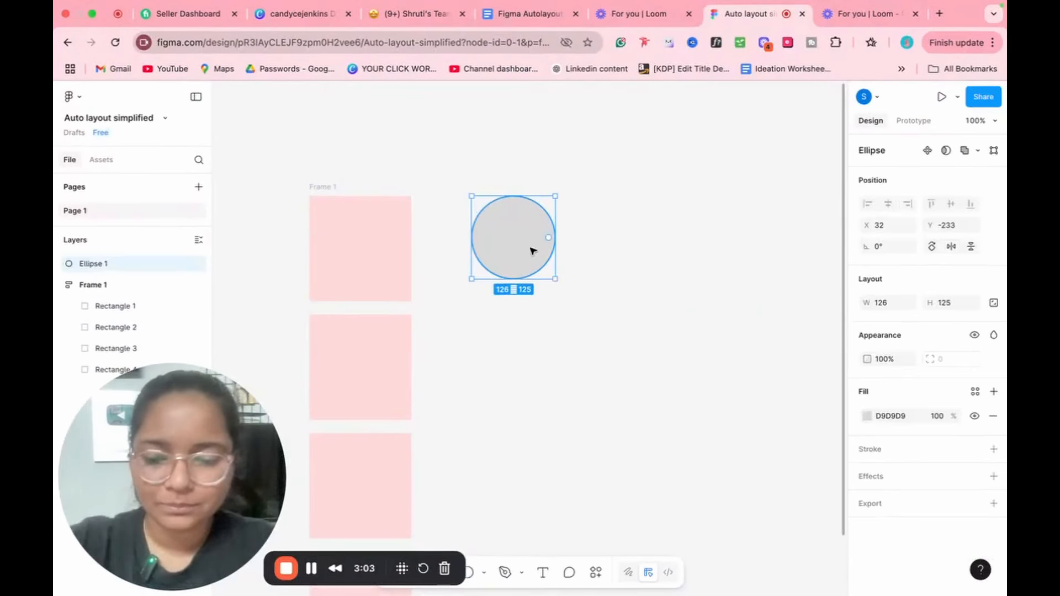
click(868, 416)
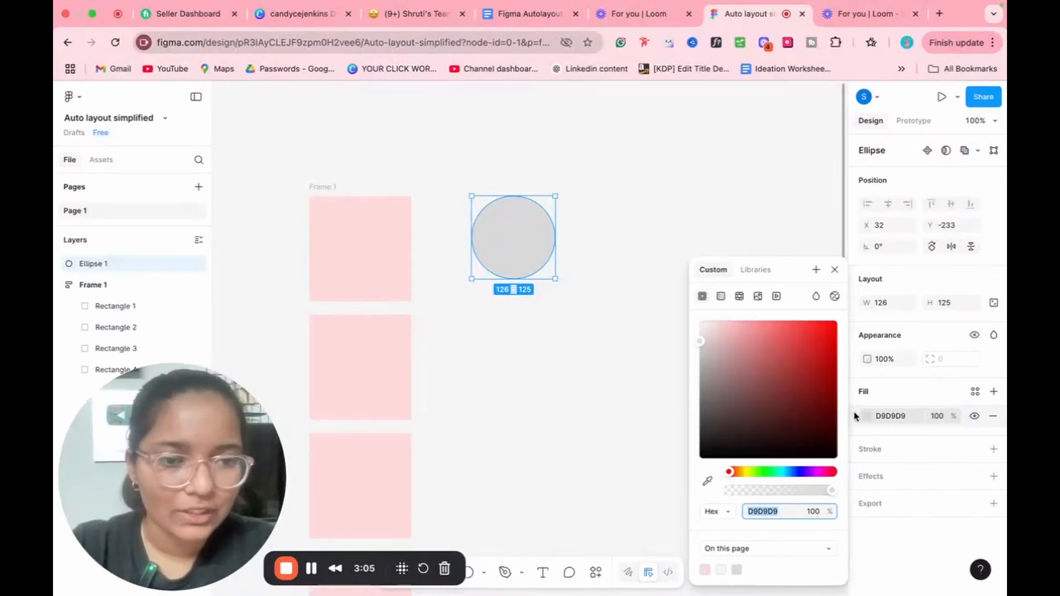
click(786, 472)
drag(712, 330, 723, 325)
Duplicate the blue circle into a staggered arrangement of four and wrap all of them in an auto layout frame.
click(522, 236)
key(ctrl+d)
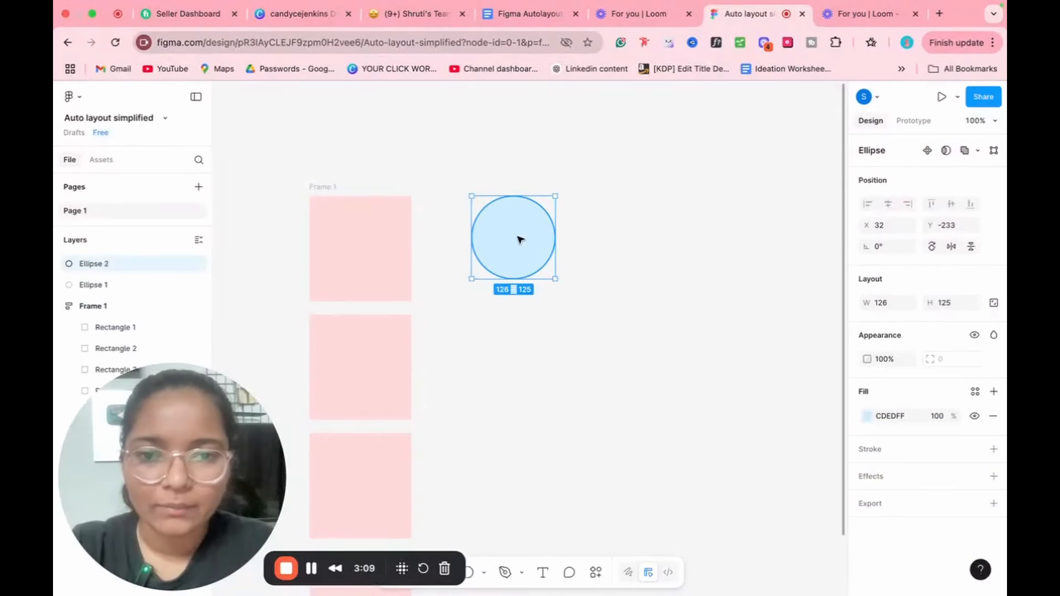
drag(518, 239, 629, 467)
key(ctrl+d)
key(ctrl+d)
drag(695, 175, 467, 519)
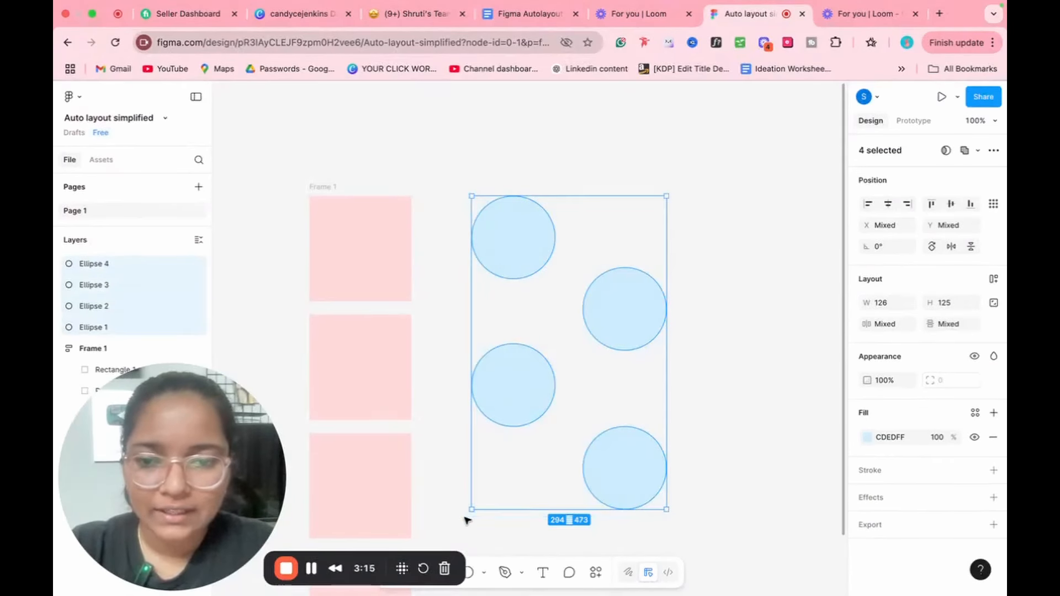
key(shift+a)
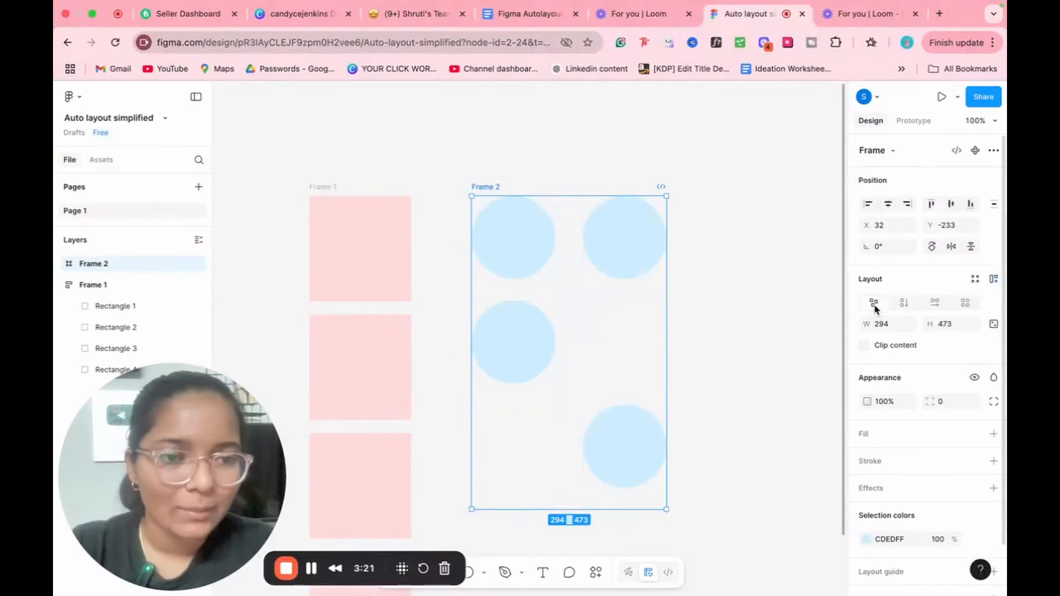
Try the vertical, horizontal and grid auto layout flows on the circles' frame.
click(904, 303)
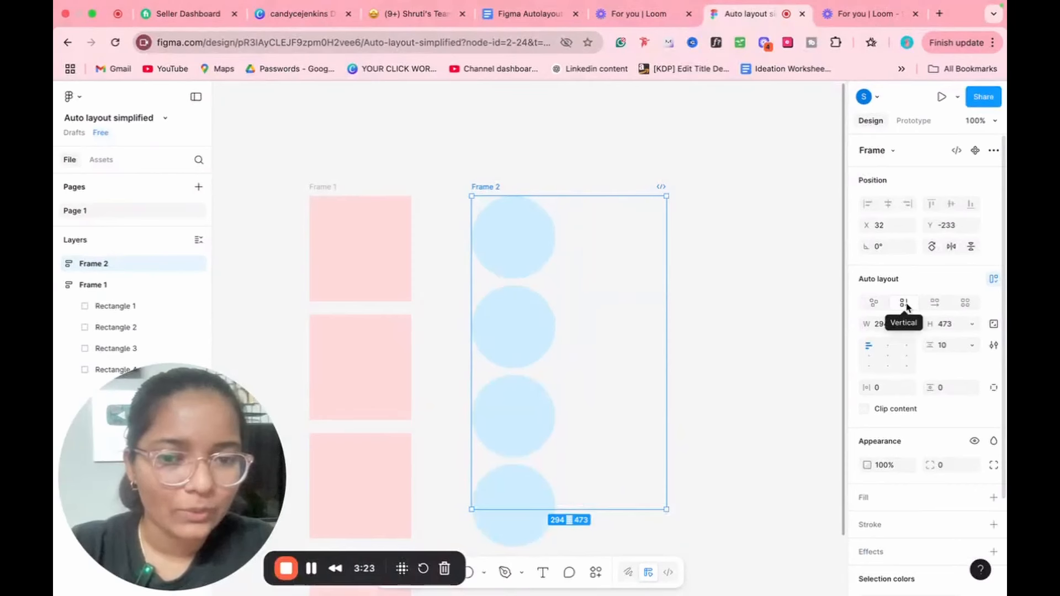
click(932, 307)
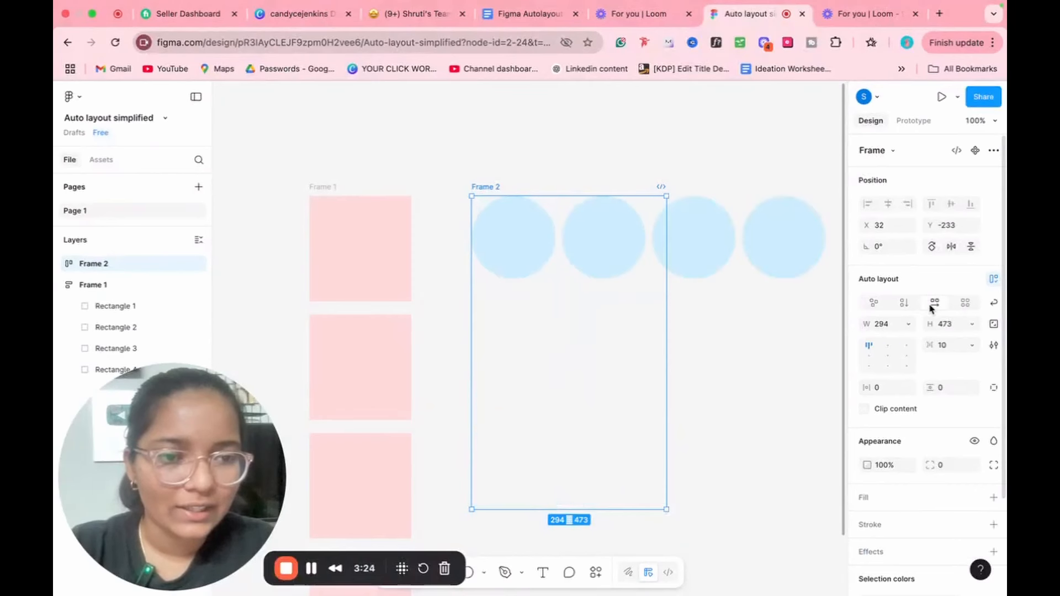
click(963, 304)
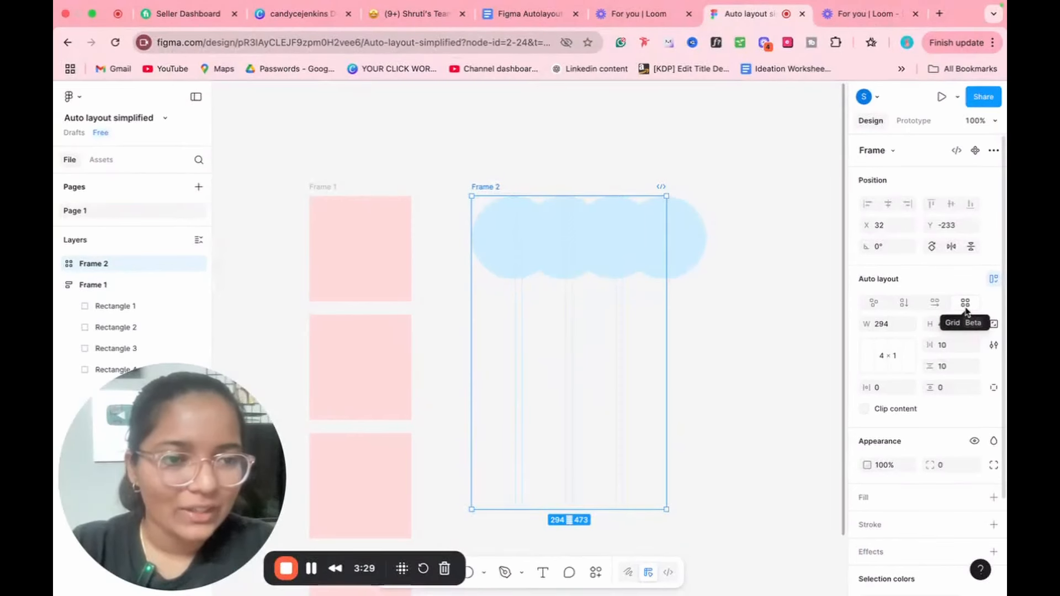
Switch the circles' frame to freeform, try moving its contents and the frame, and undo these changes.
click(873, 303)
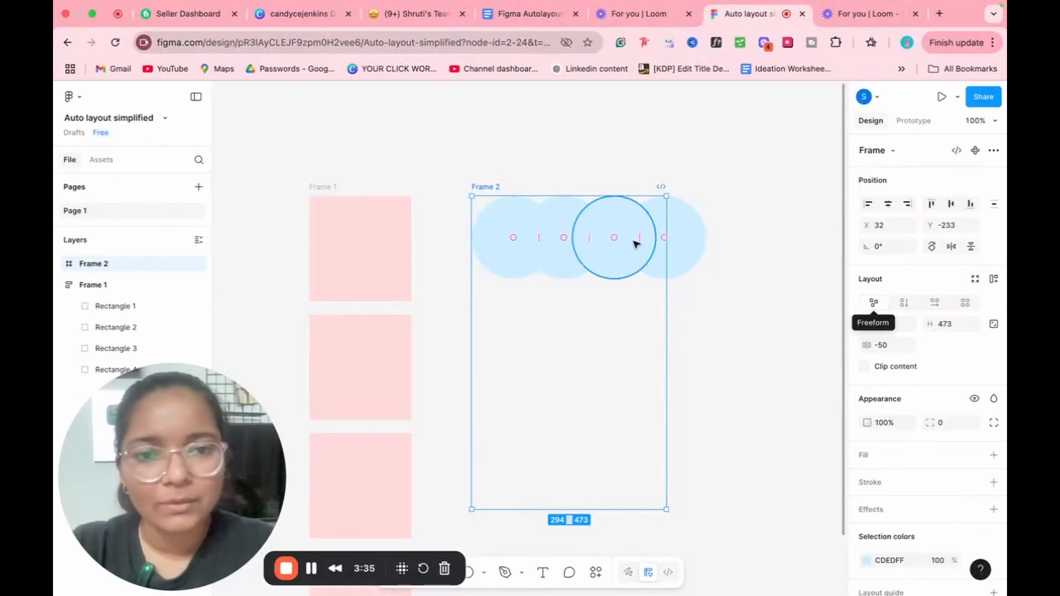
drag(639, 239, 602, 312)
drag(622, 265, 728, 269)
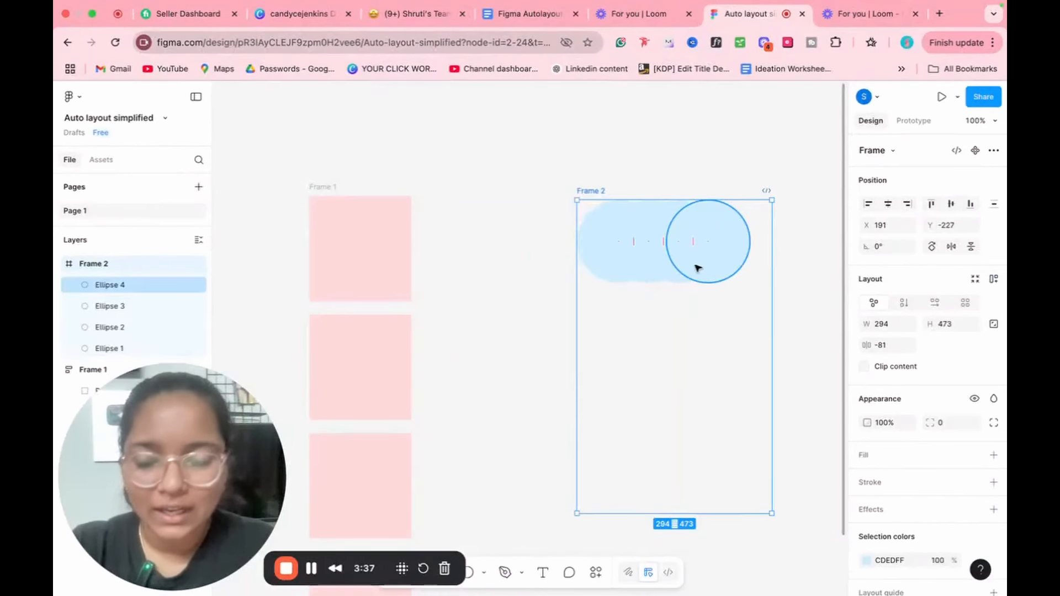
key(super+z)
key(super+z)
key(super+z)
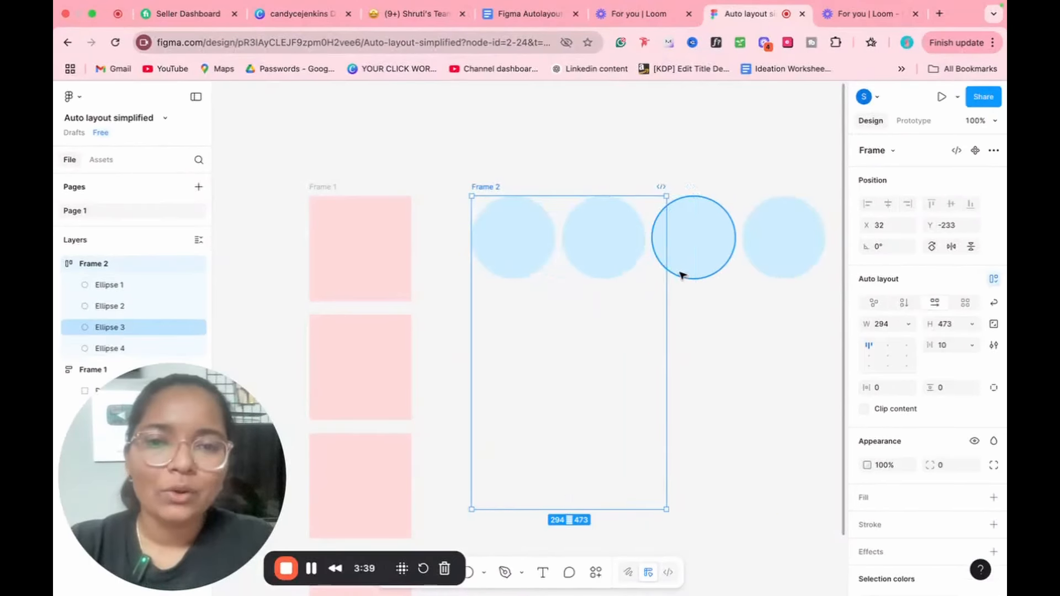
key(super+z)
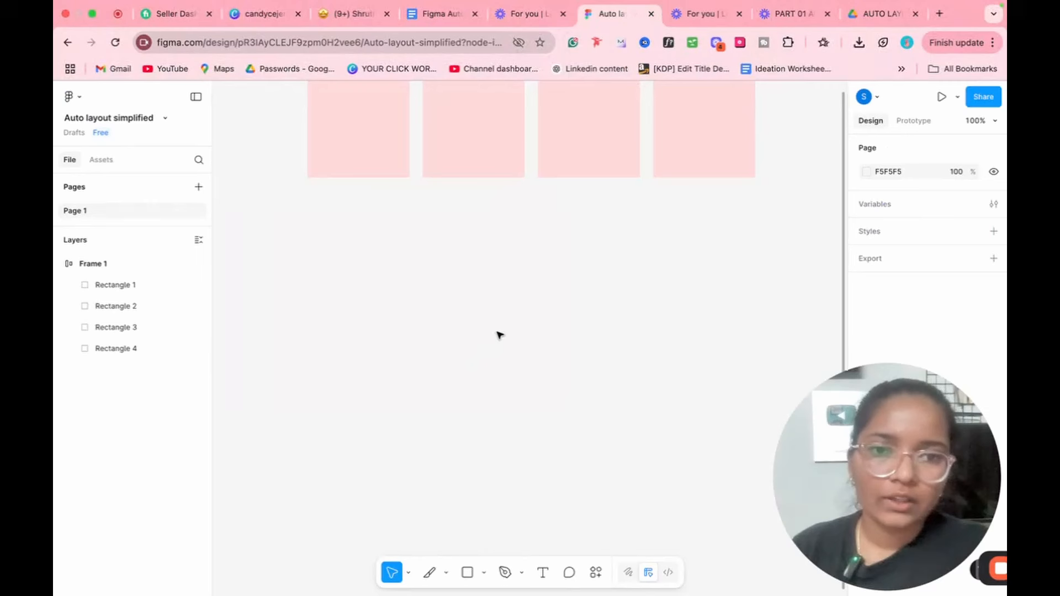
Add the text "Add to Cart" below the row of pink rectangles.
scroll(500, 335, up, 2)
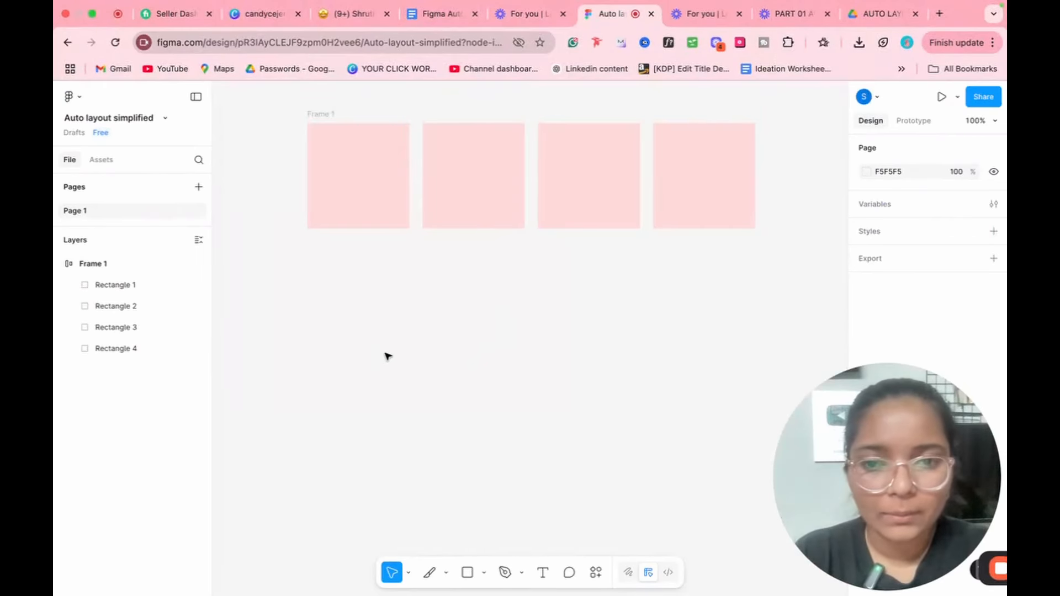
key(t)
click(471, 331)
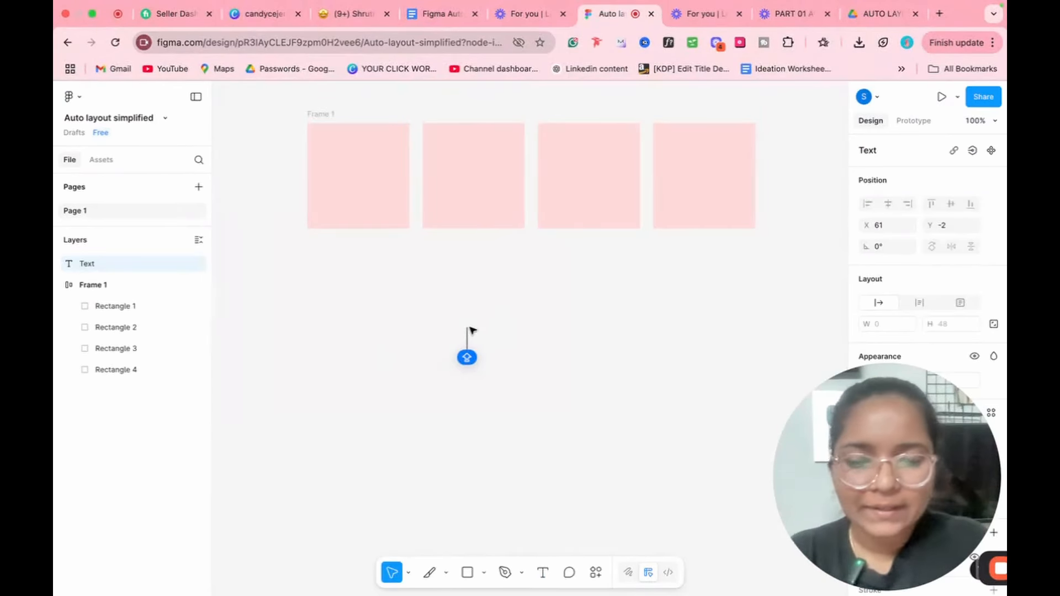
text(Add t)
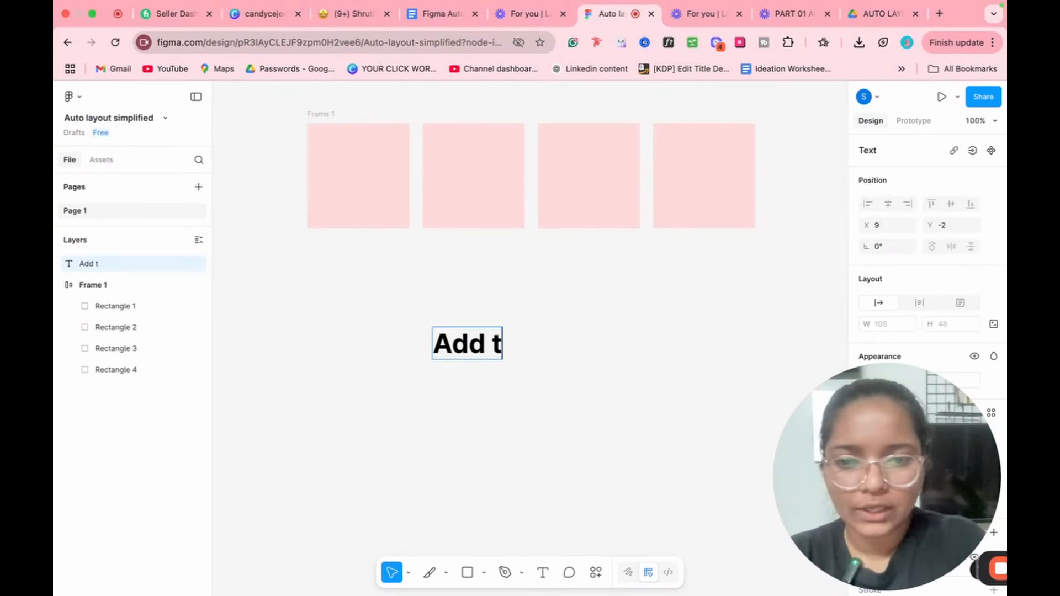
text(o Cart)
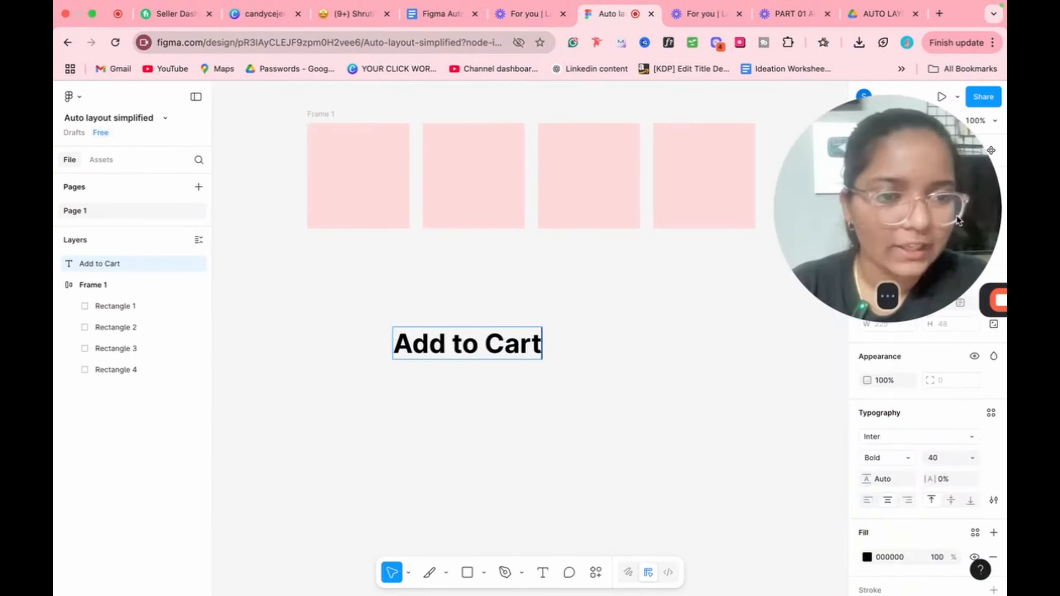
Set the "Add to Cart" text to Regular weight and move it slightly down and to the right.
click(882, 454)
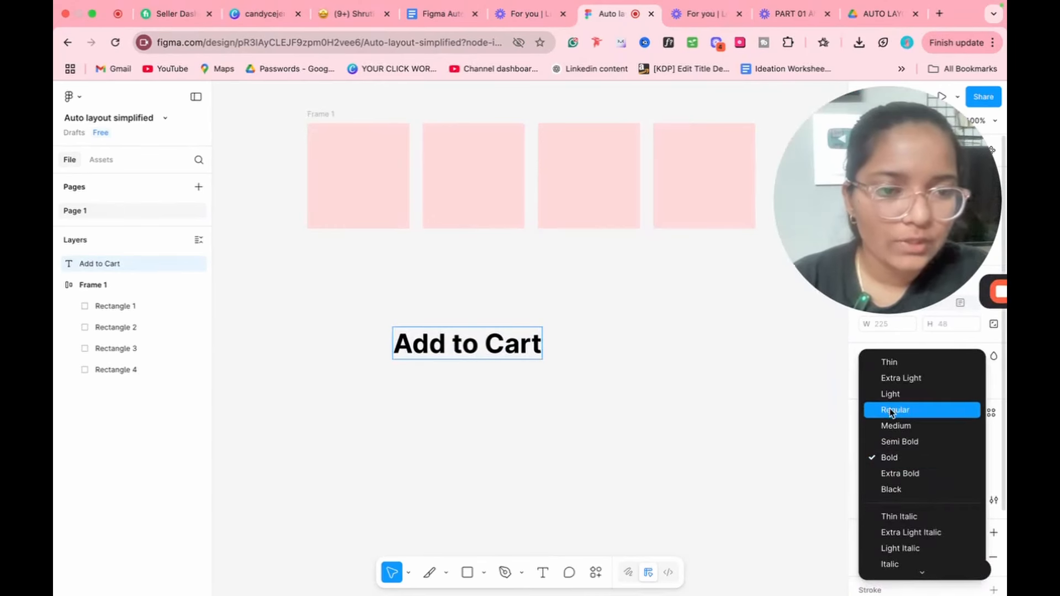
key(Escape)
key(ctrl+a)
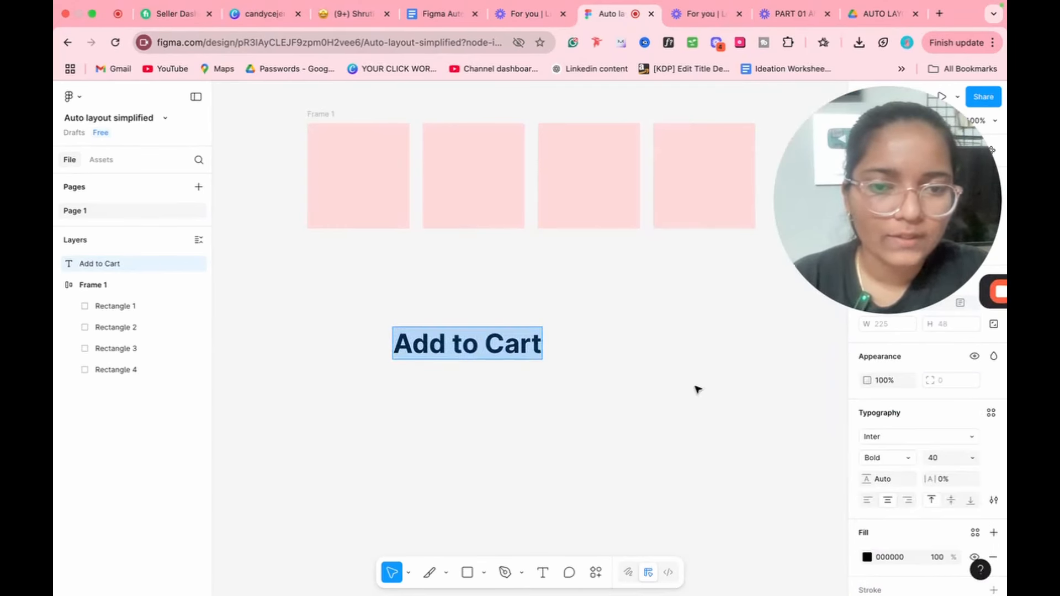
click(883, 458)
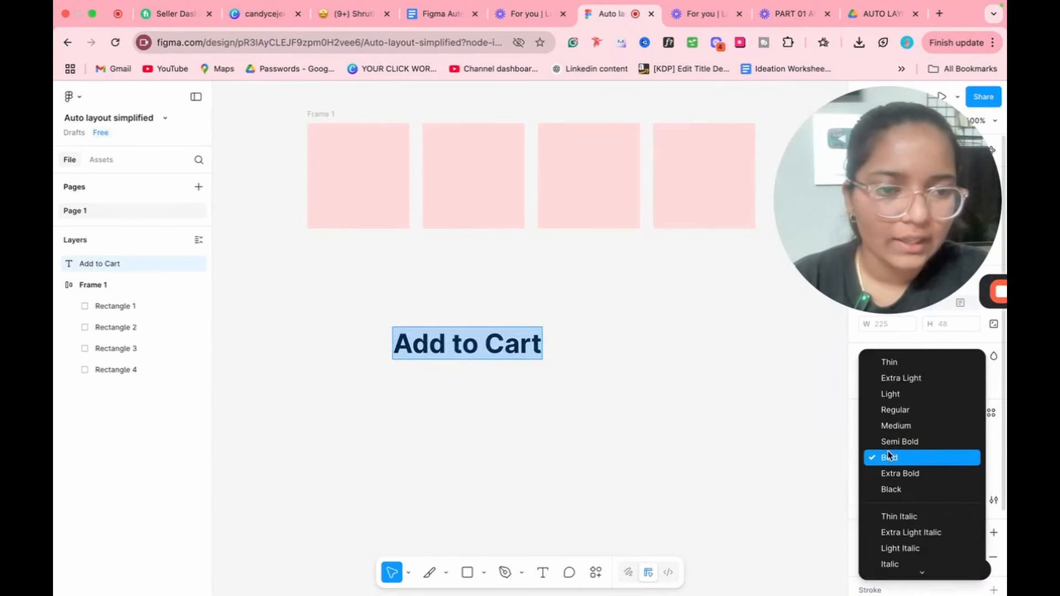
click(896, 410)
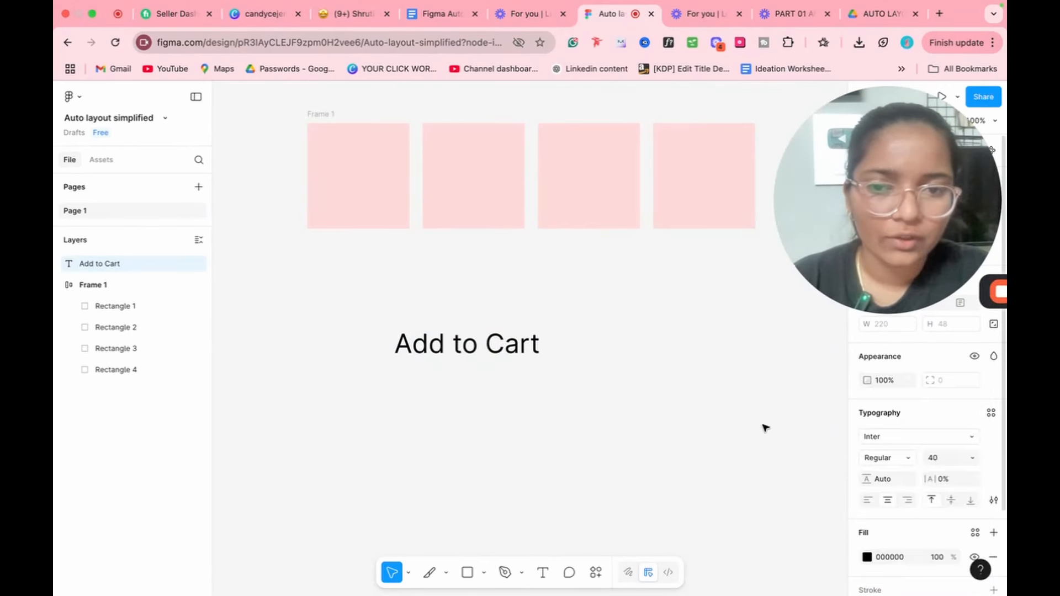
click(388, 393)
drag(459, 348, 501, 362)
Try drawing a rectangle about 281 × 94 over the "Add to Cart" text as a button shape and delete it.
key(r)
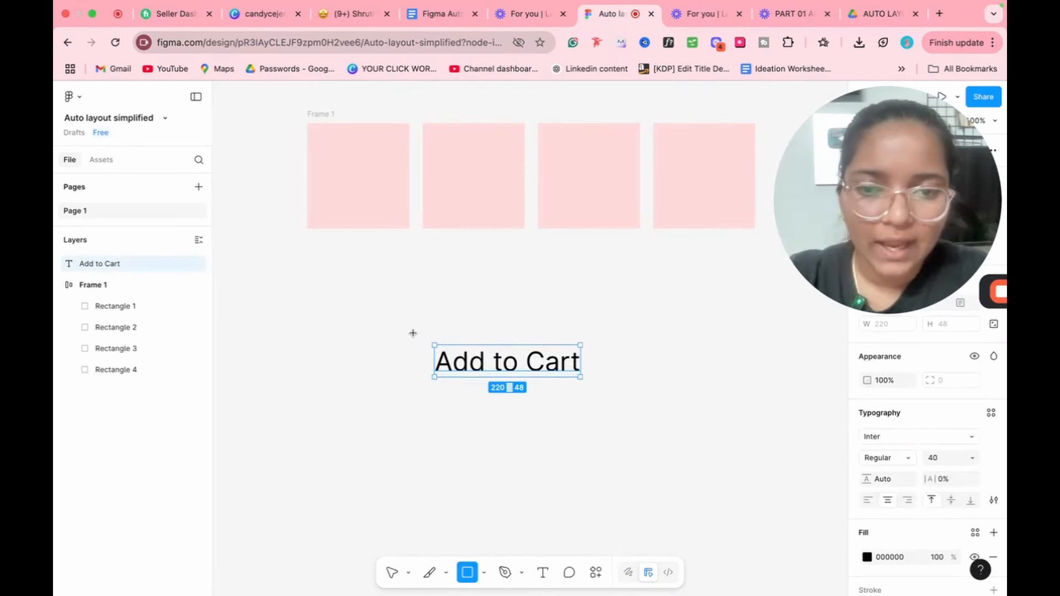
drag(413, 334, 600, 395)
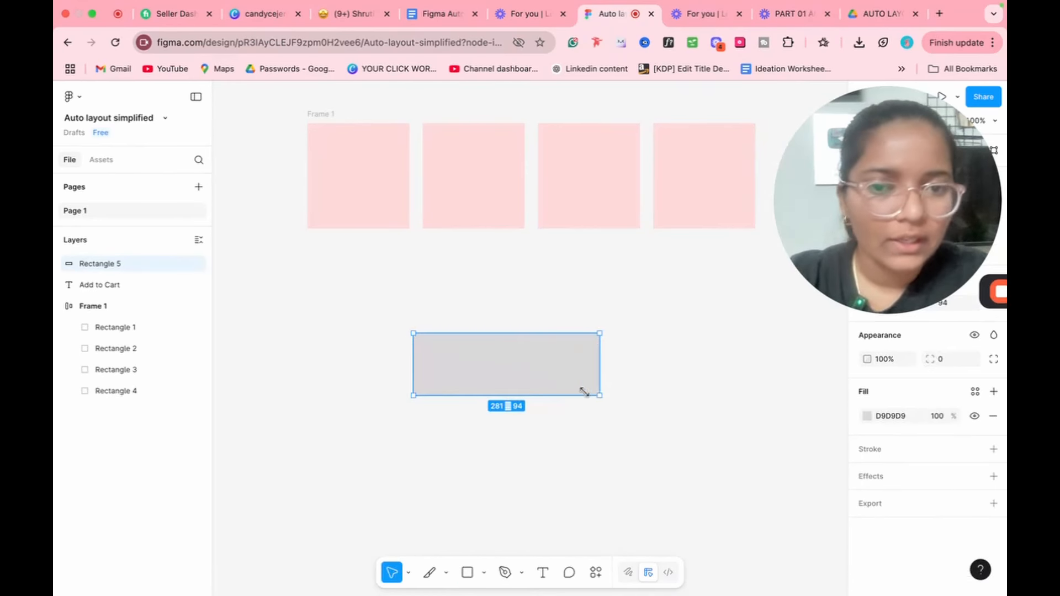
drag(540, 377, 635, 311)
key(Delete)
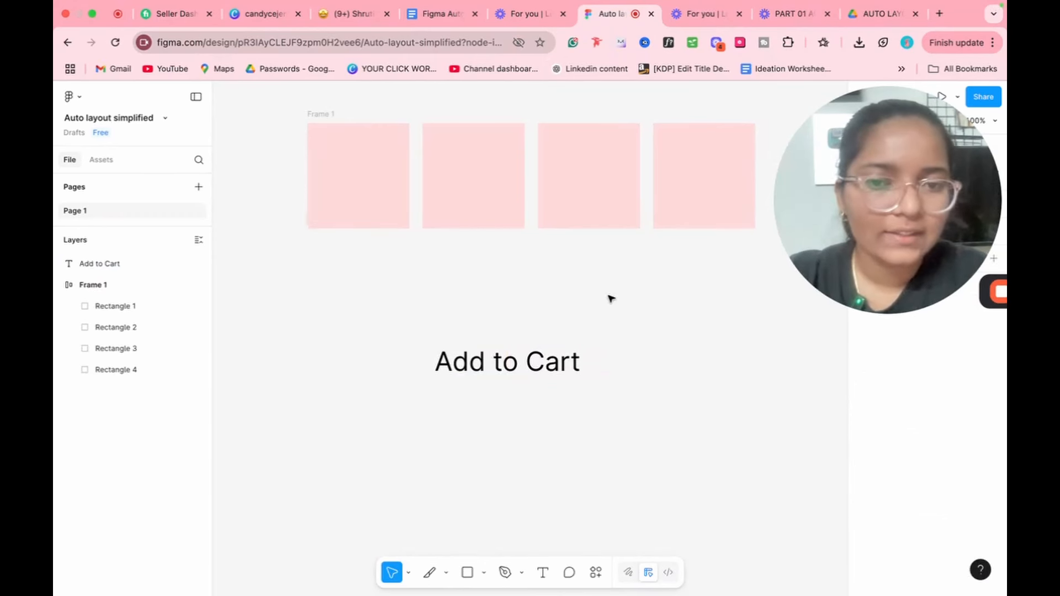
Wrap the "Add to Cart" text in an auto layout frame and fill the frame with blue 0176BA.
click(503, 368)
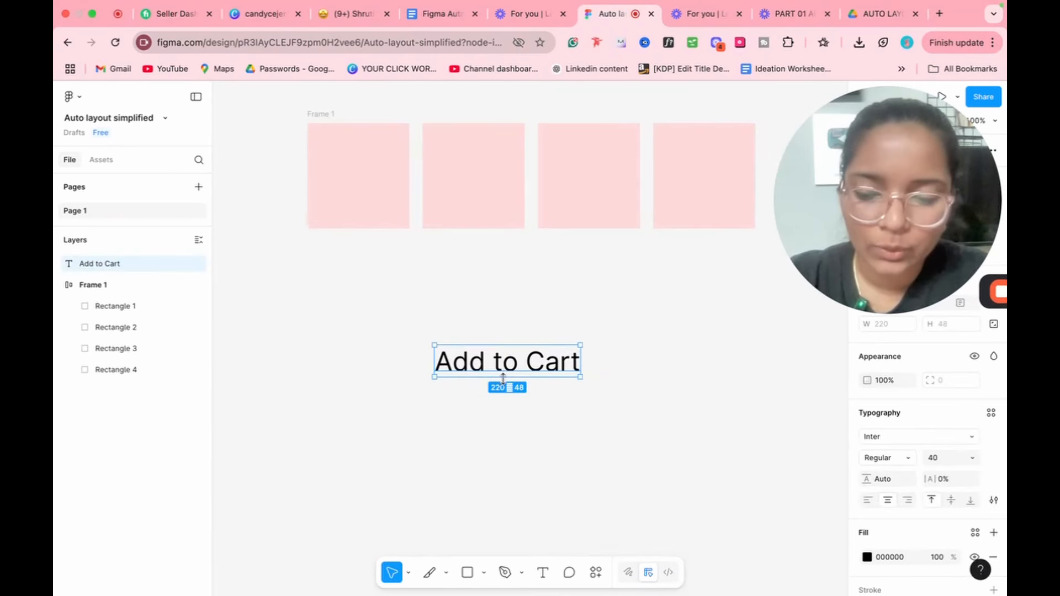
key(shift+a)
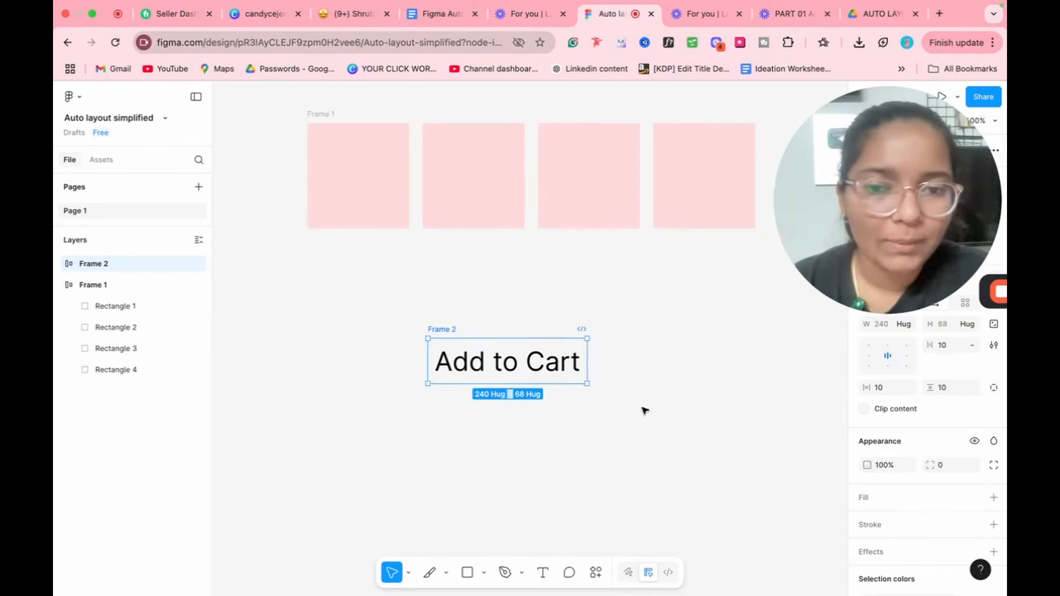
click(993, 498)
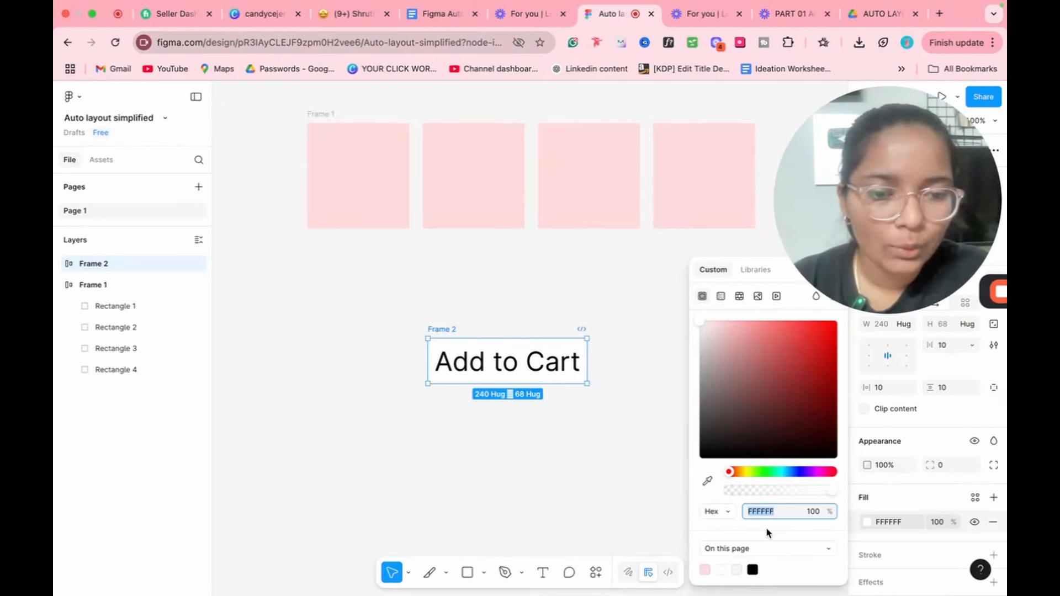
click(787, 472)
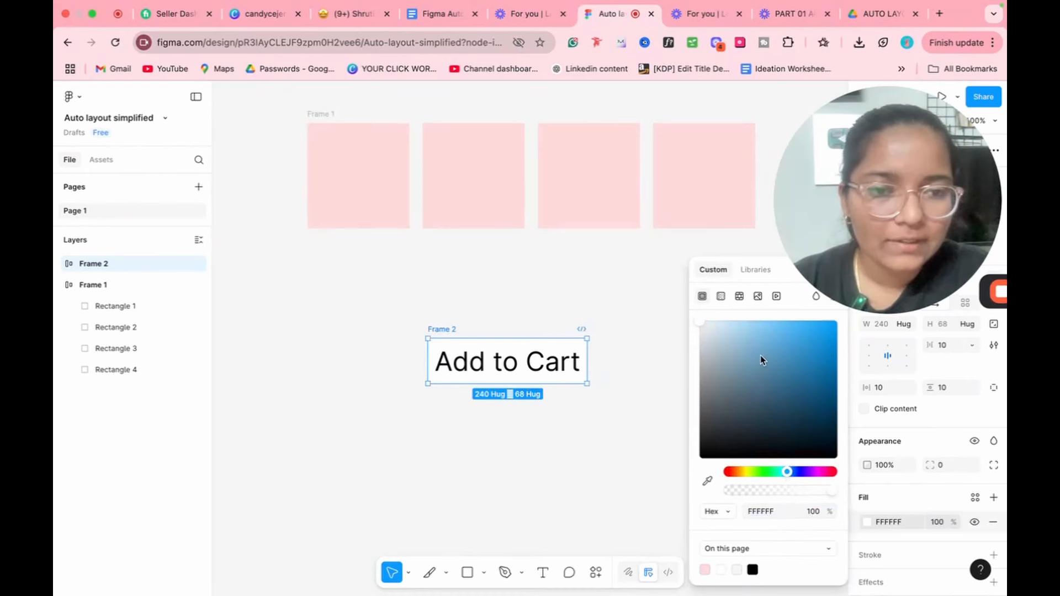
drag(761, 338, 836, 358)
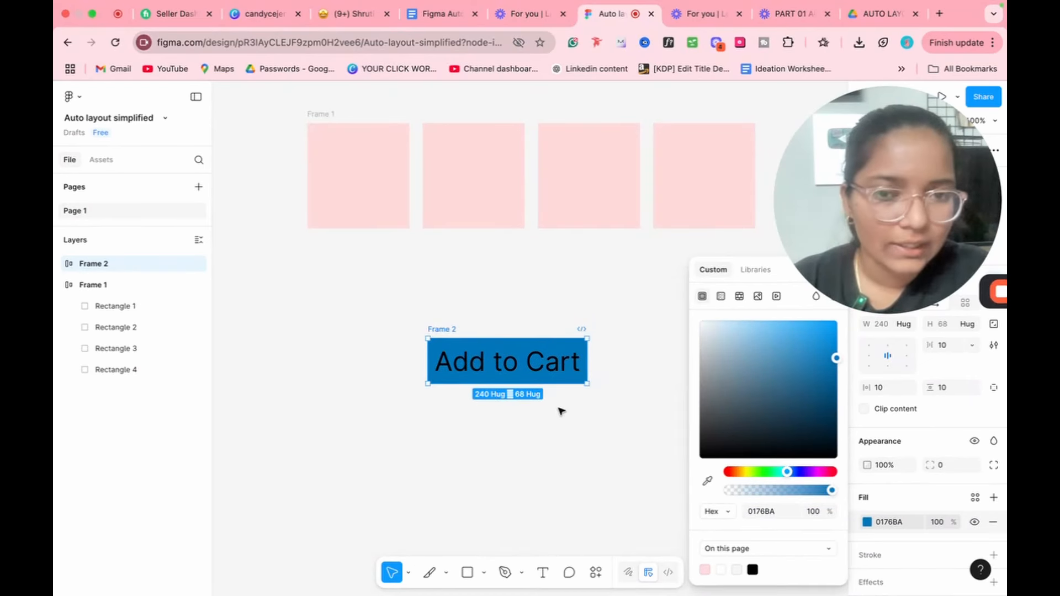
click(621, 433)
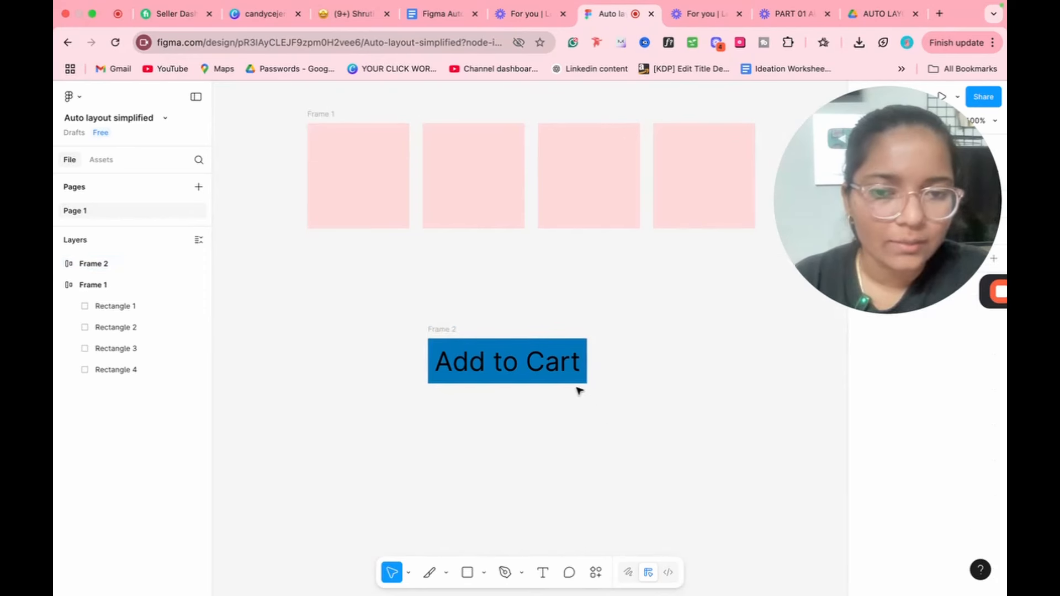
Set the "Add to Cart" text to font size 28 with white fill FFFFFF.
click(575, 369)
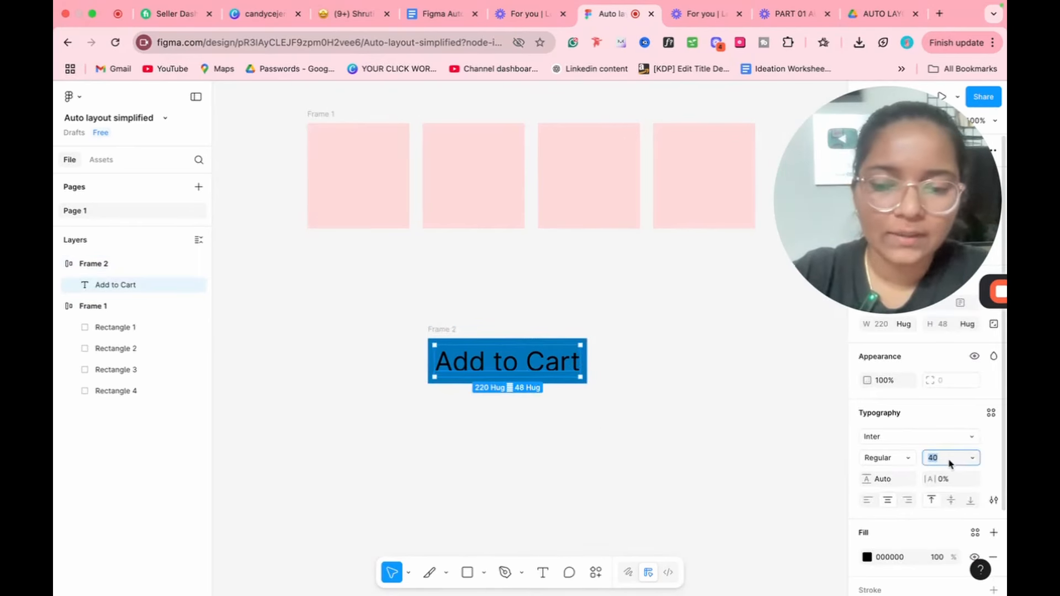
text(28)
key(Return)
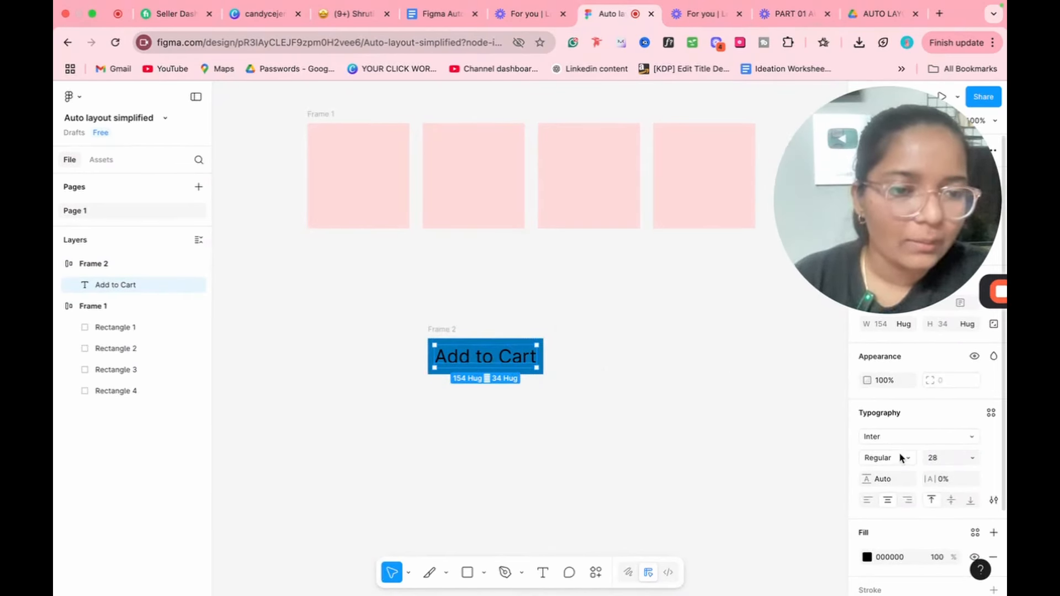
click(867, 557)
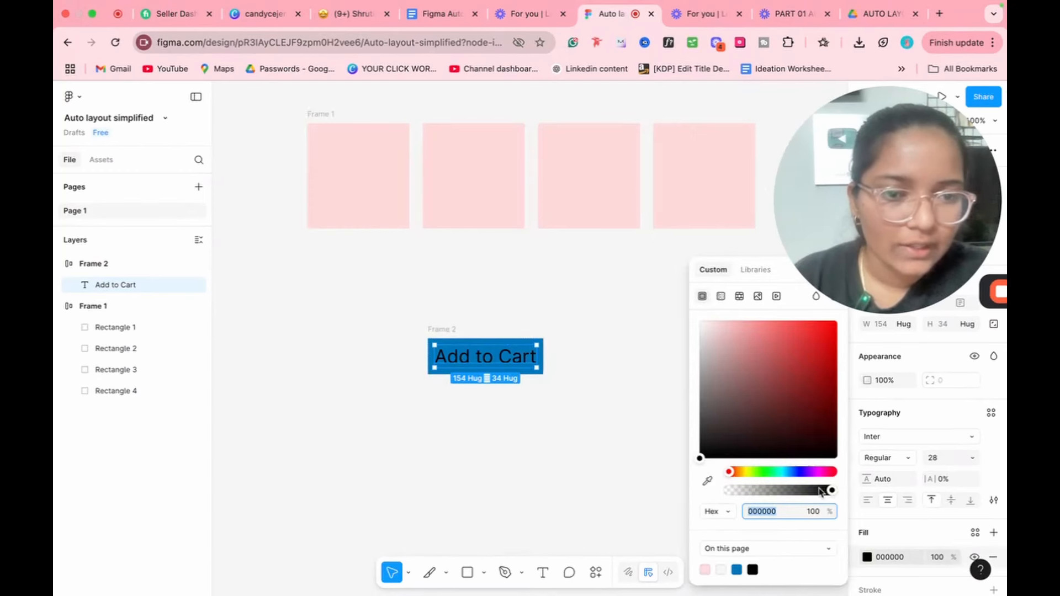
text(ffffff)
key(Return)
click(638, 328)
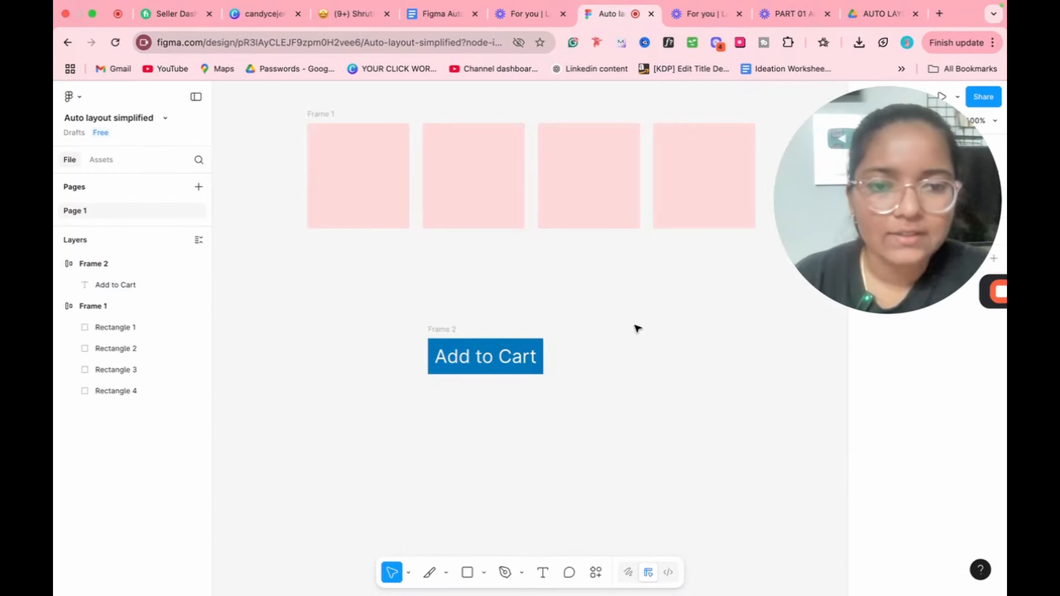
Set the corner radius of the blue "Add to Cart" button frame to 8.
click(475, 343)
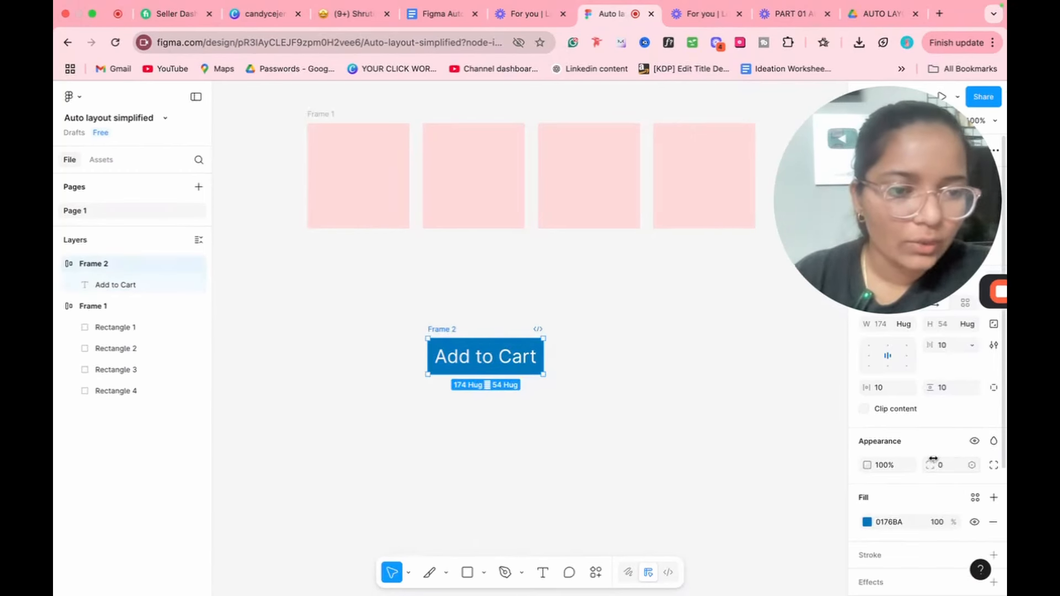
text(8)
key(Return)
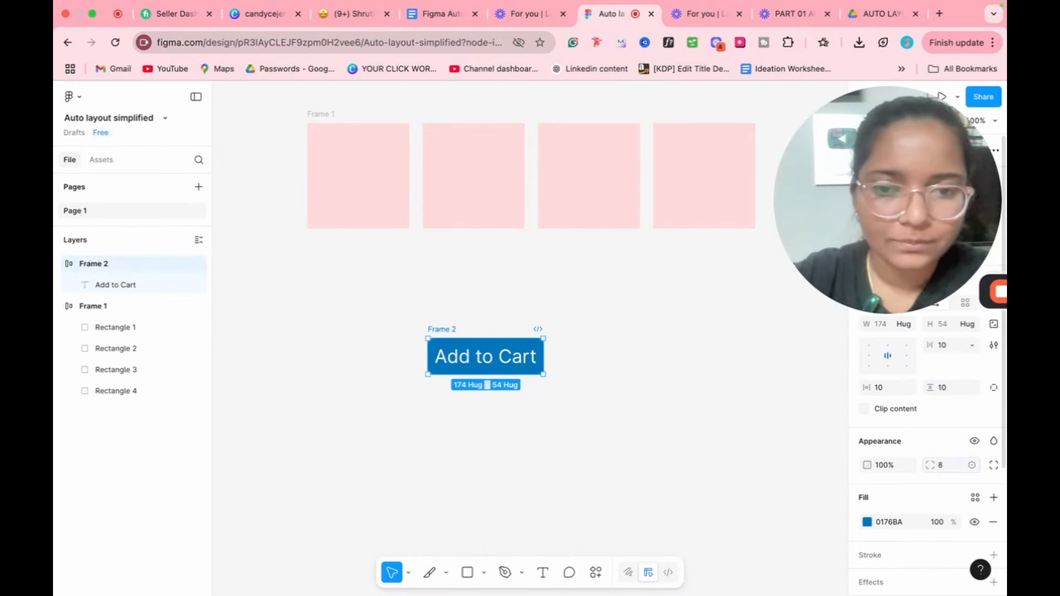
click(569, 458)
scroll(442, 392, up, 5)
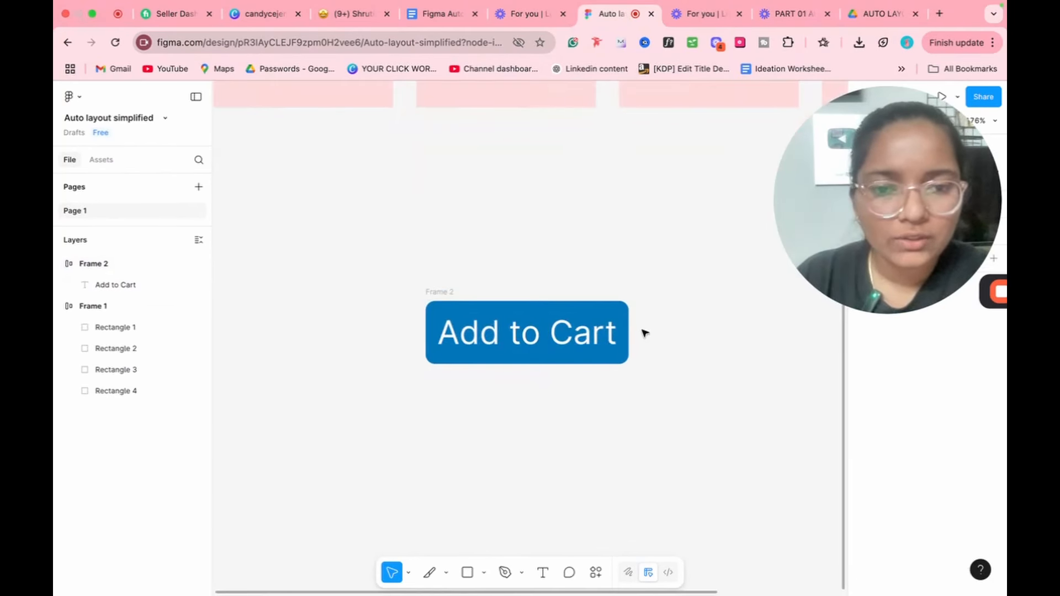
Set the "Add to Cart" button frame's horizontal padding to 32.
click(622, 333)
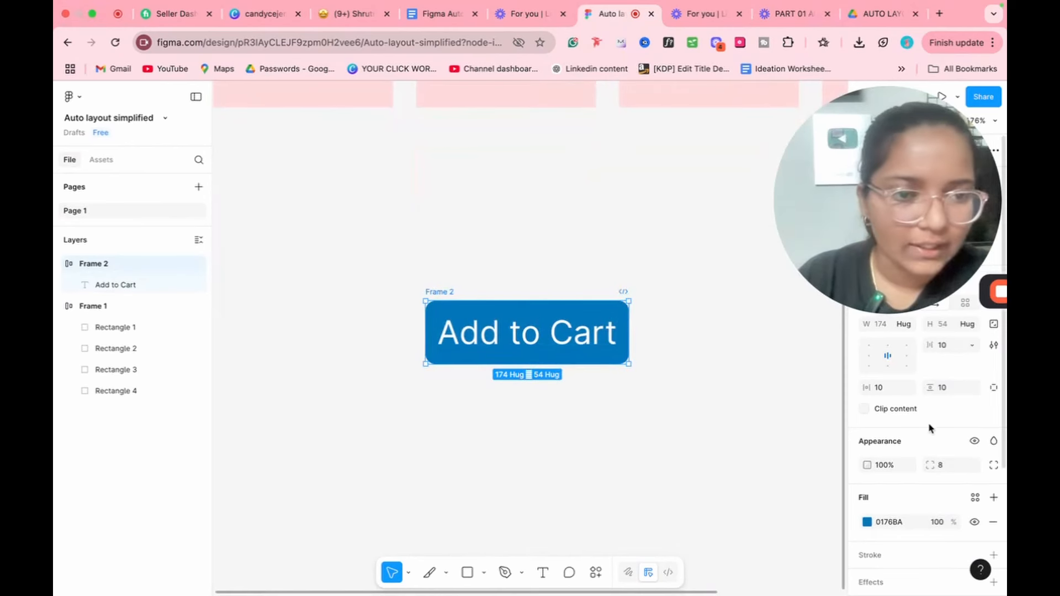
drag(847, 207, 55, 594)
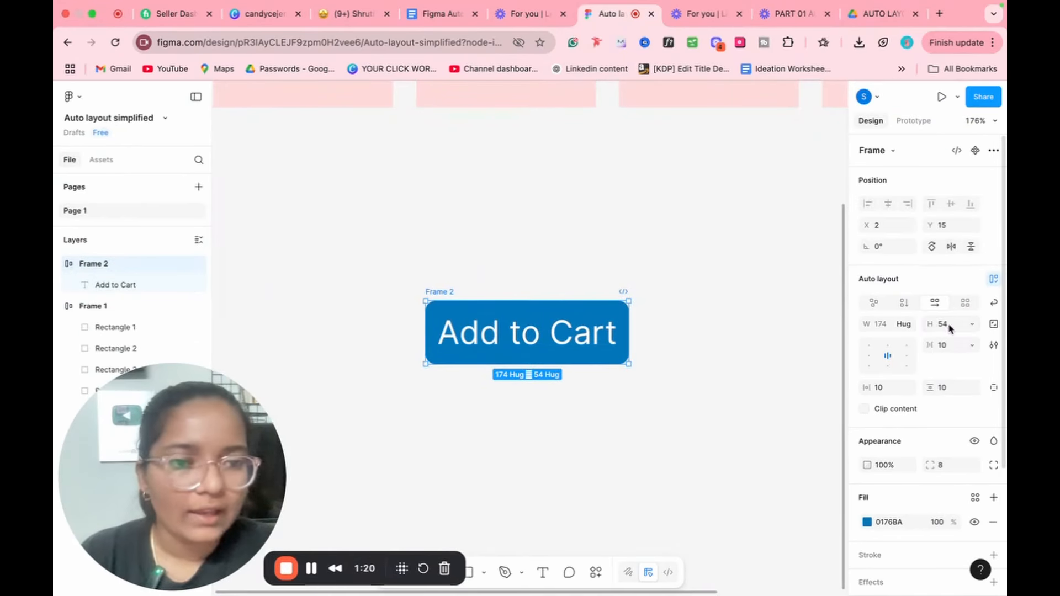
drag(934, 388, 936, 388)
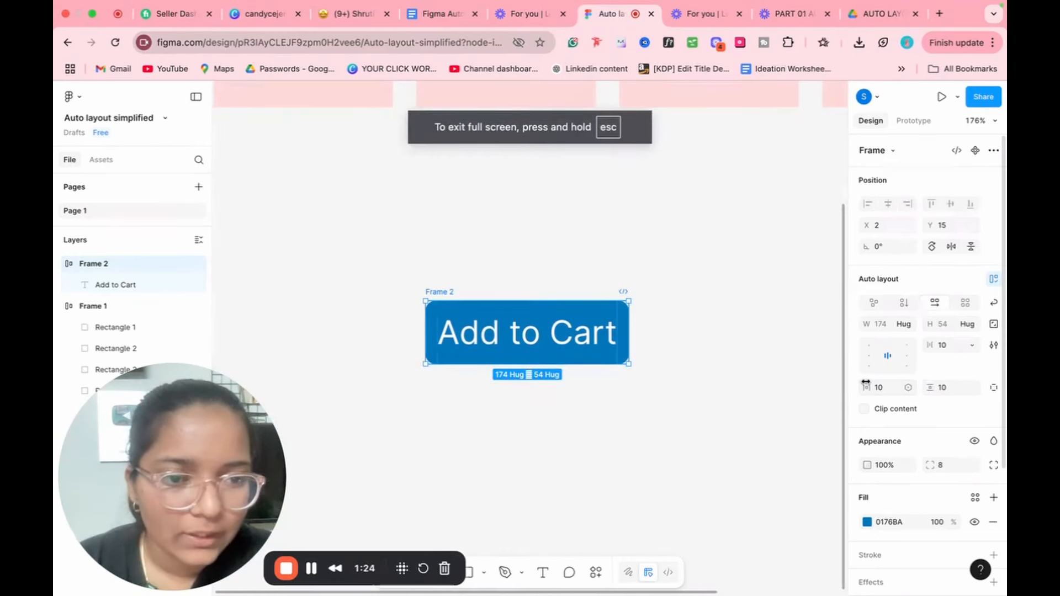
drag(866, 387, 879, 391)
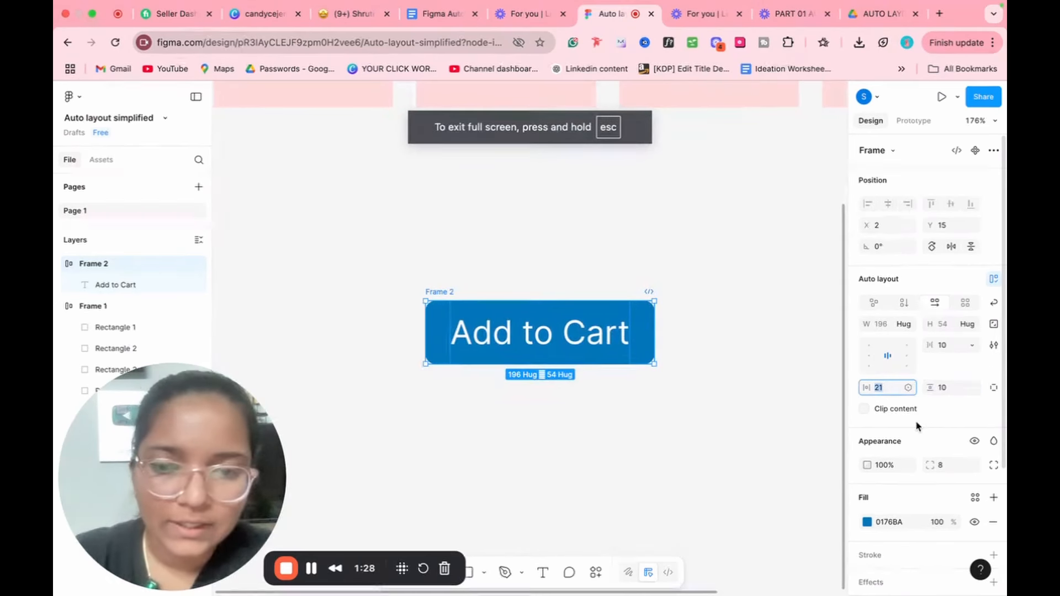
text(32)
key(Return)
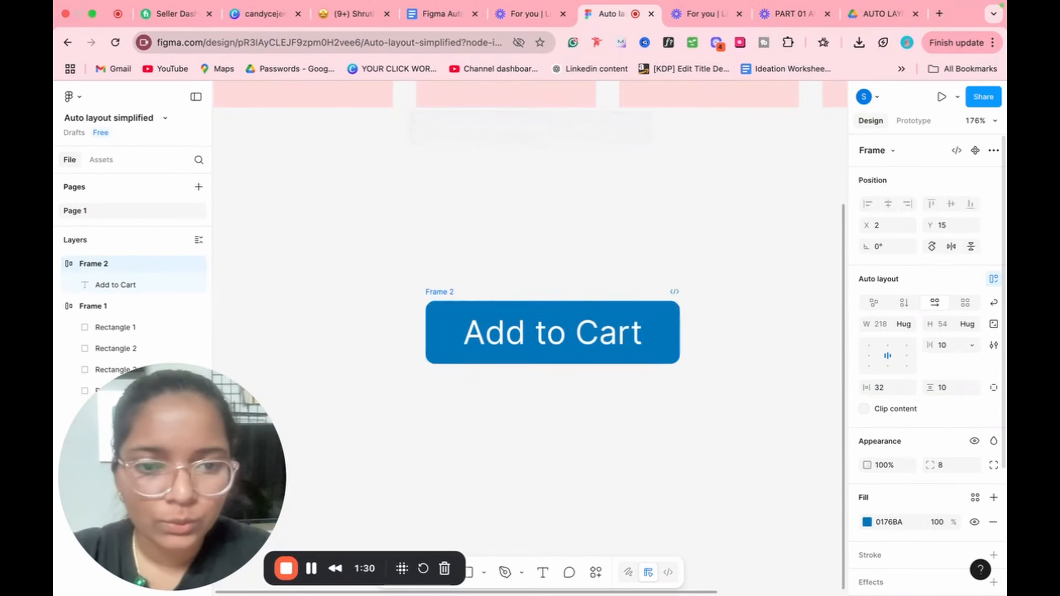
click(955, 392)
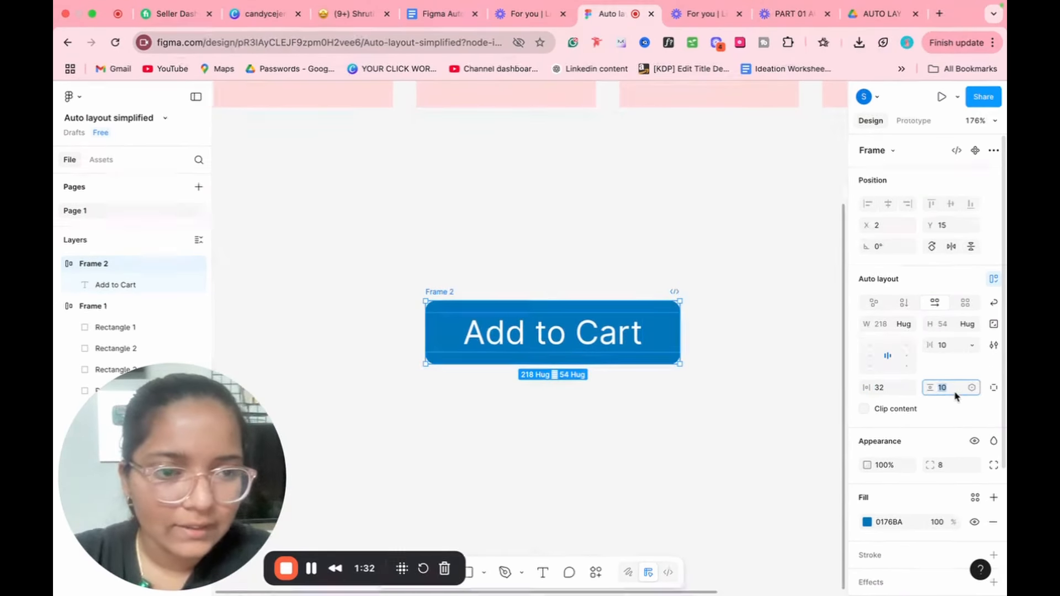
click(740, 403)
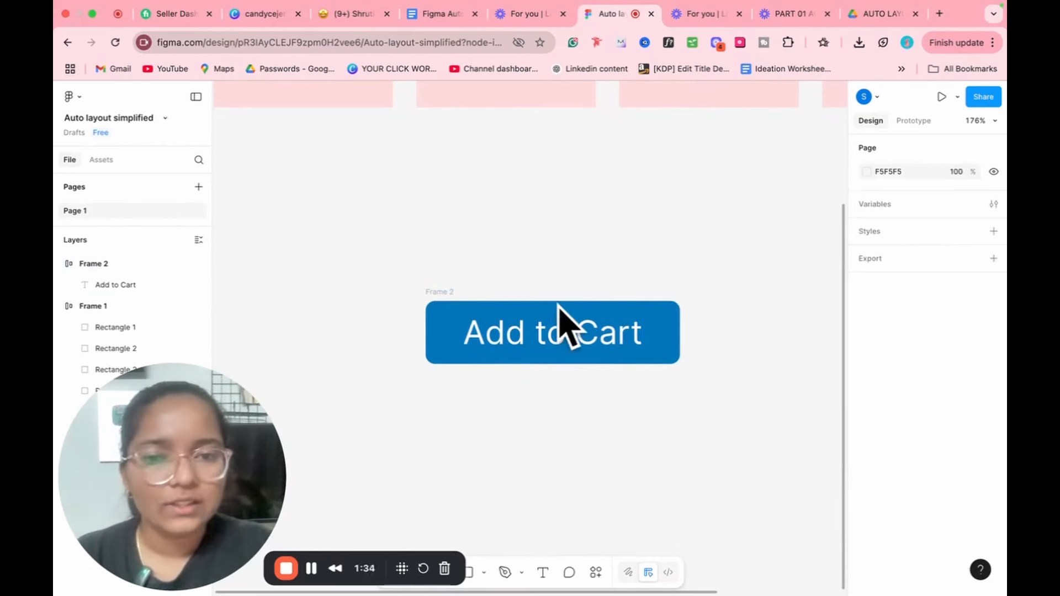
Replace the button's text with "Send me a Message".
double_click(543, 327)
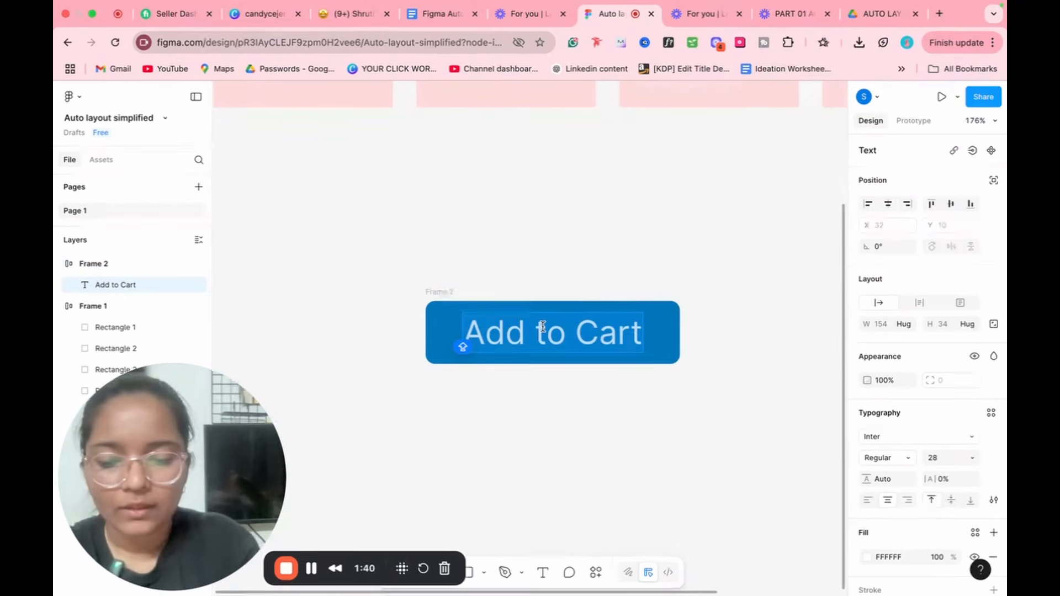
text(Send me)
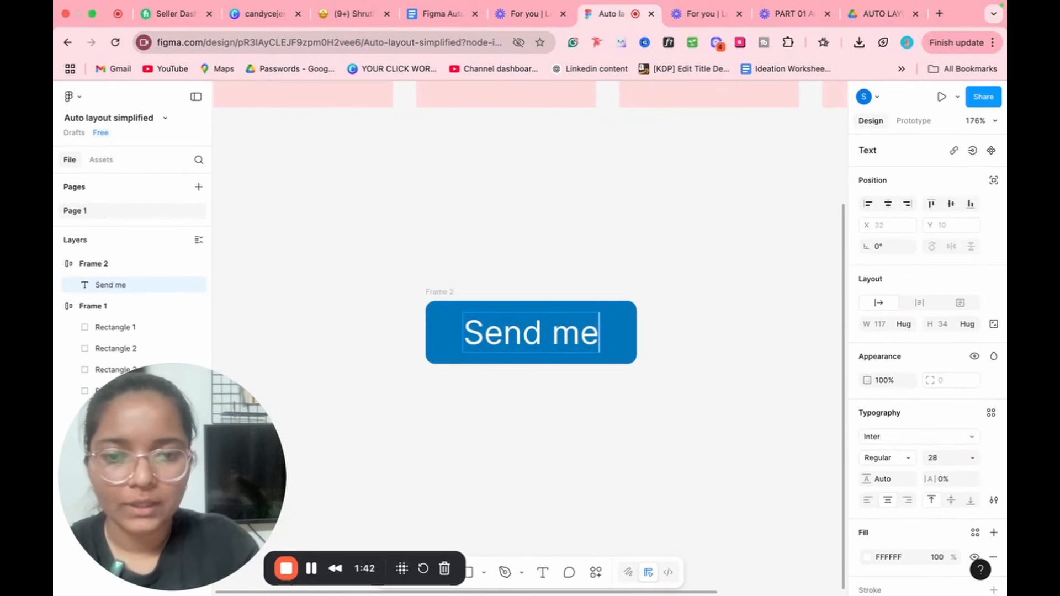
text( a M)
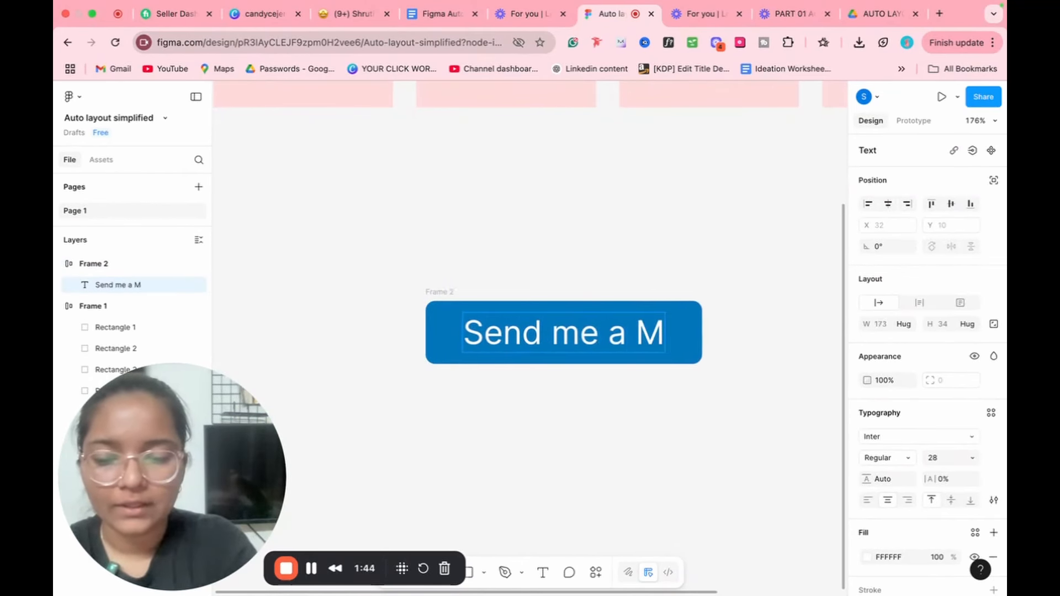
text(essage)
key(Escape)
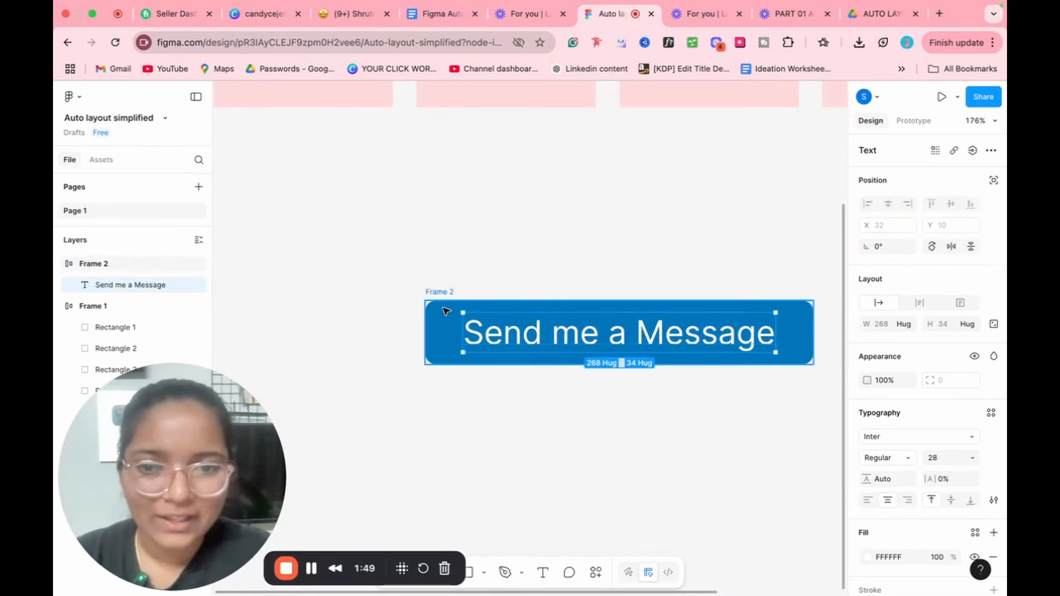
Move the blue button up and to the left on the canvas and change its text to "Buy Now".
drag(445, 310, 375, 207)
double_click(448, 240)
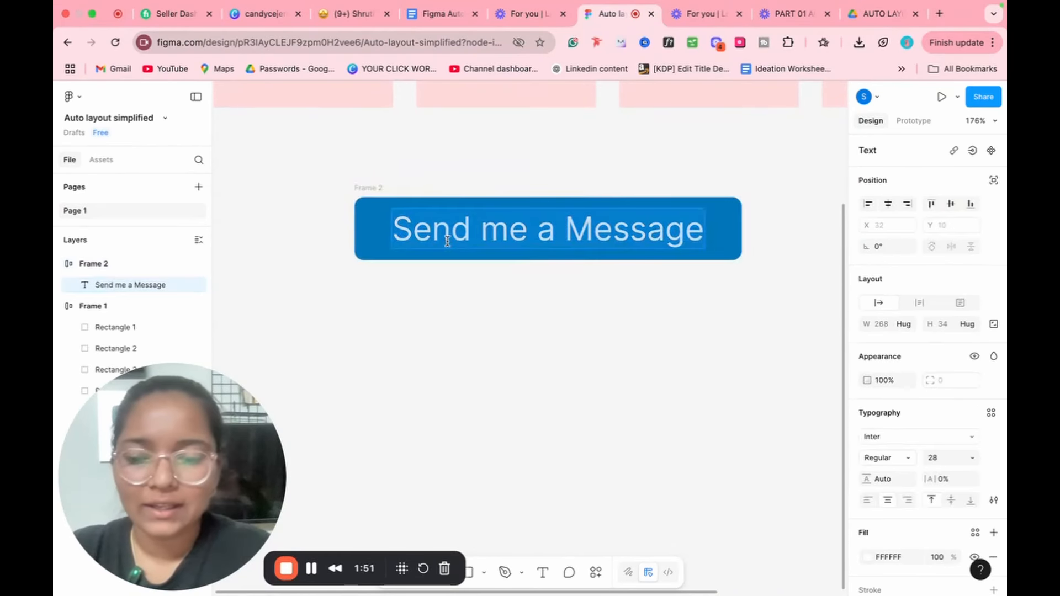
text(Buy Now)
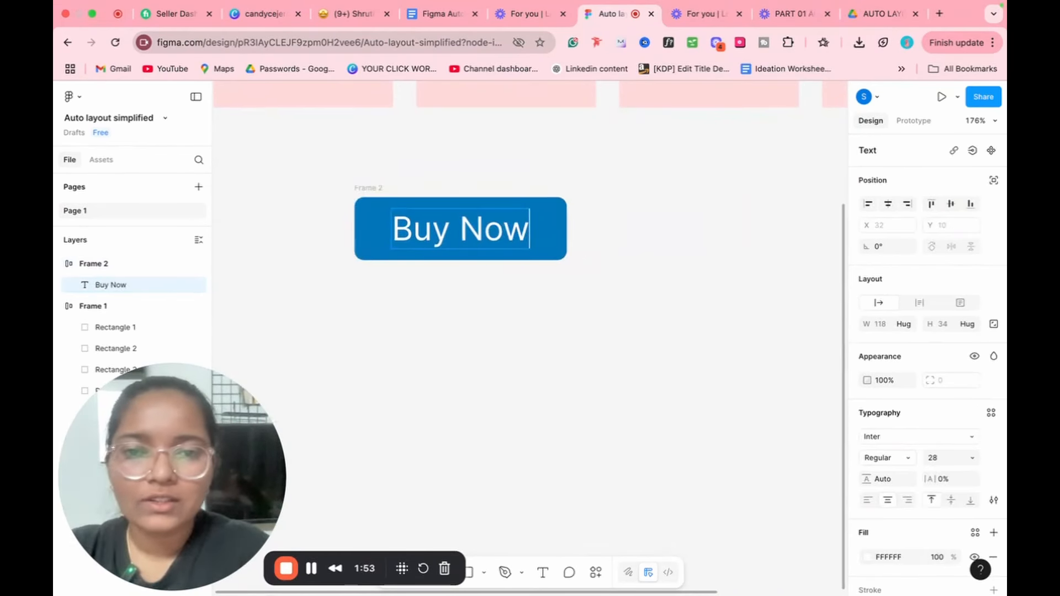
key(Escape)
key(Escape)
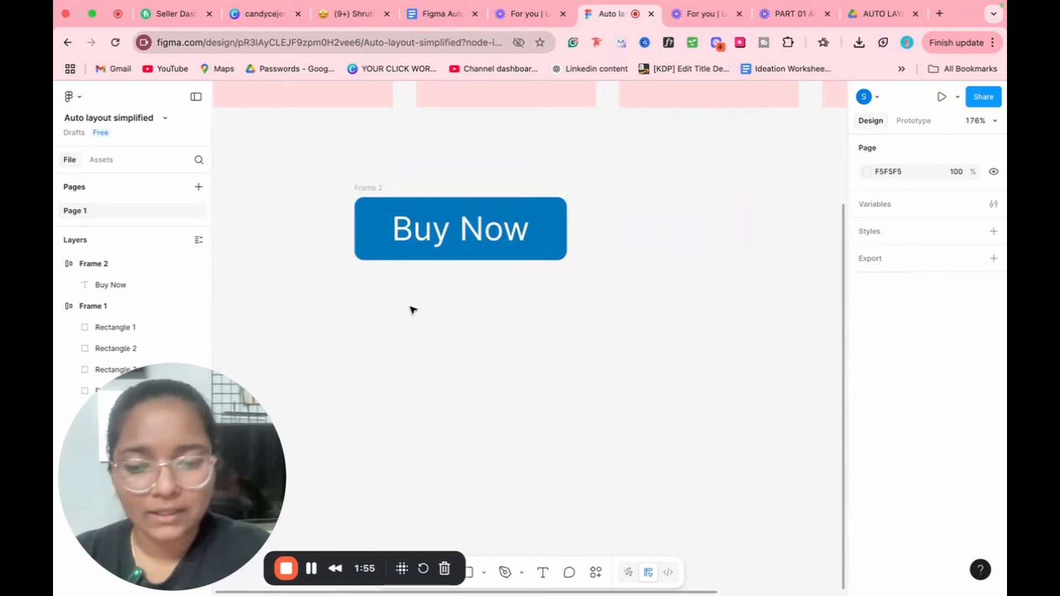
Draw a rectangle about 204 × 55 below the "Buy Now" button and place the text "text" centred on it.
key(r)
drag(419, 281, 658, 346)
key(t)
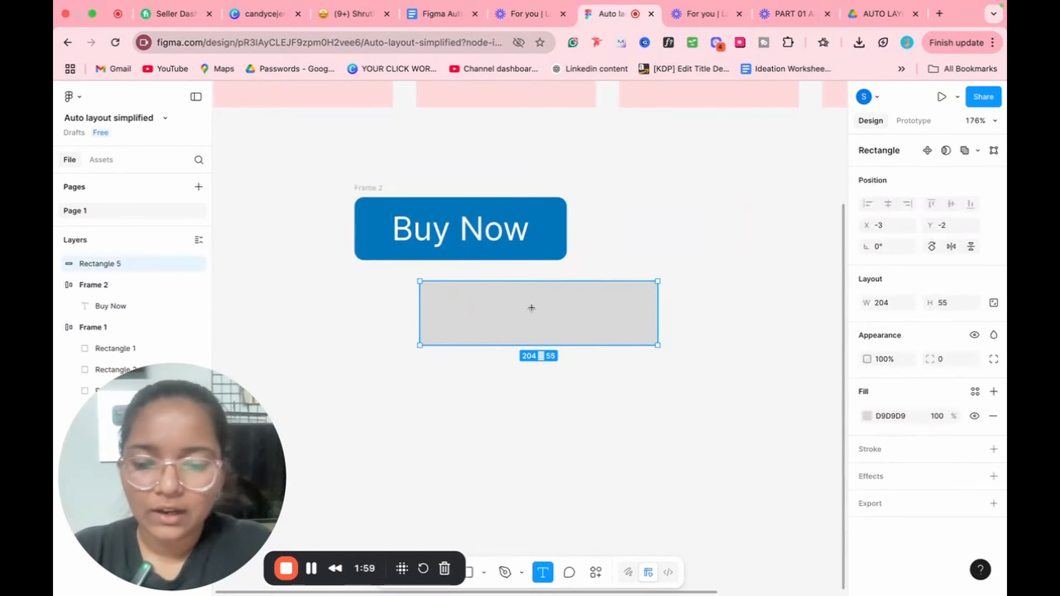
click(578, 379)
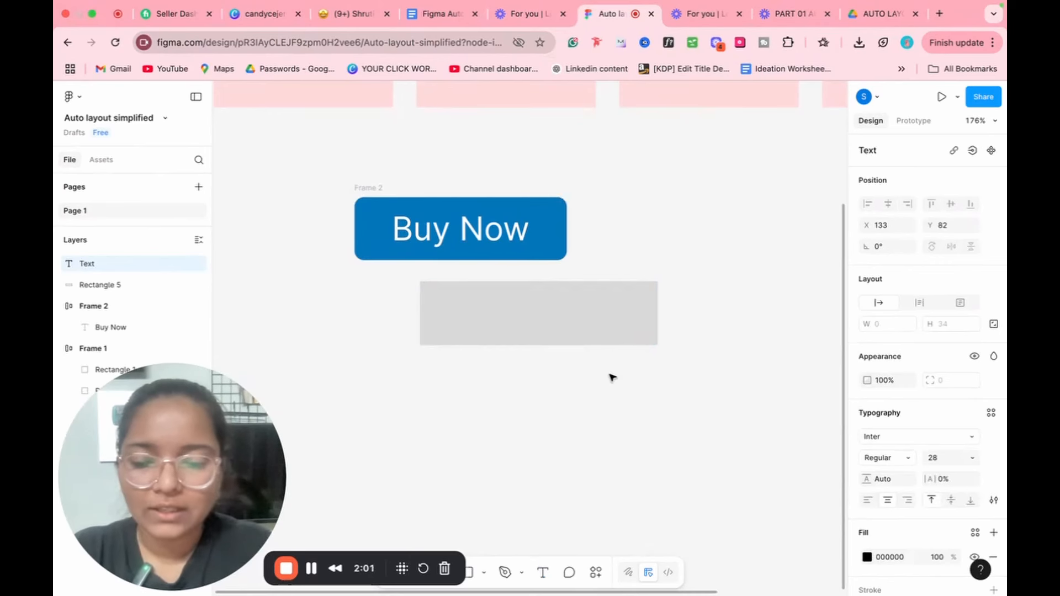
text(text)
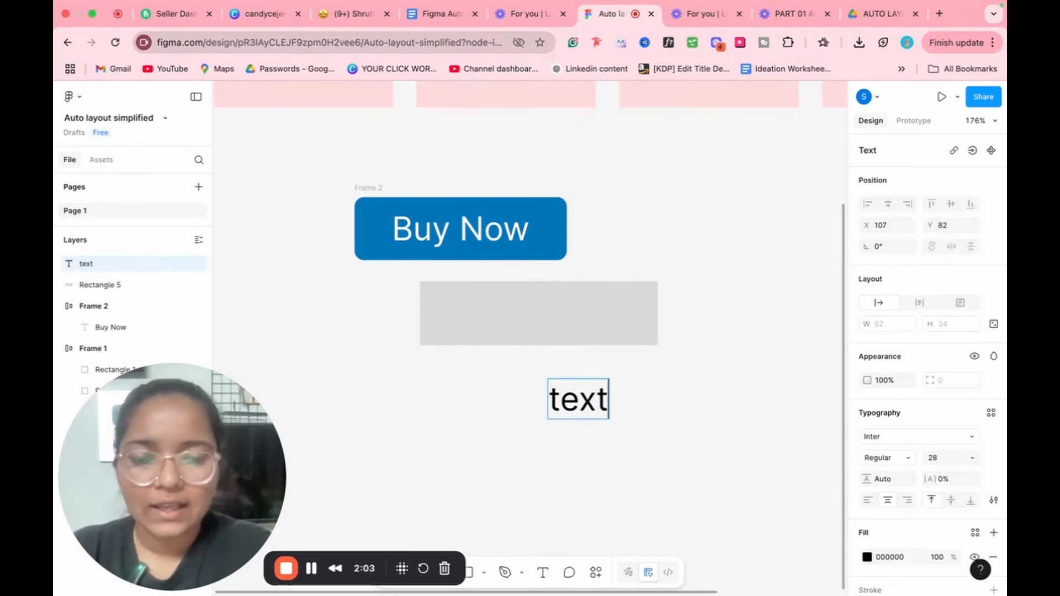
key(Escape)
drag(578, 419, 546, 316)
click(603, 389)
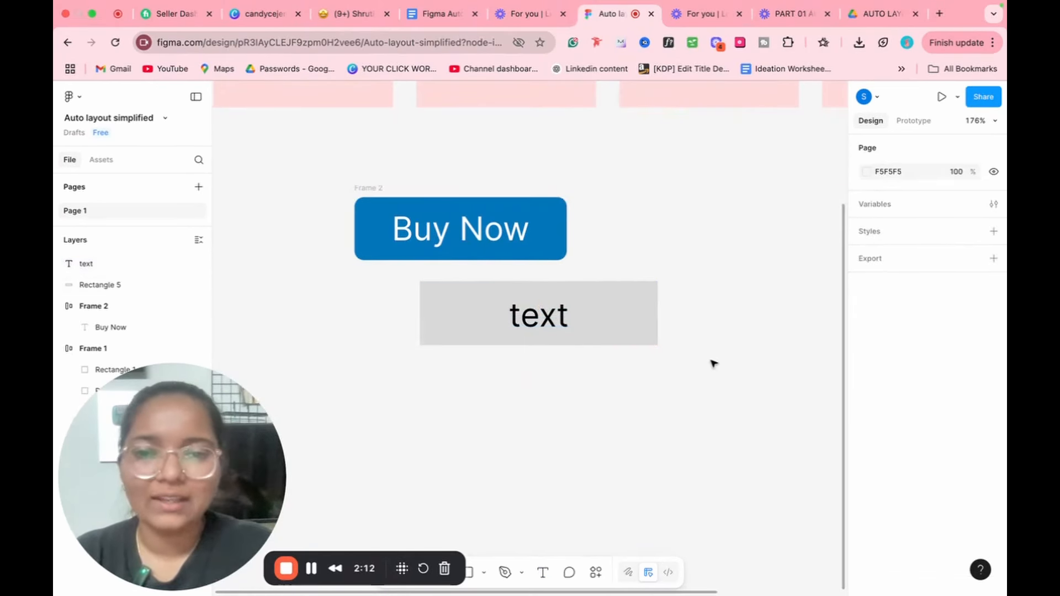
Try replacing the text on the grey rectangle with a long string of random letters and undo it.
double_click(539, 316)
text(sdefhhjdf)
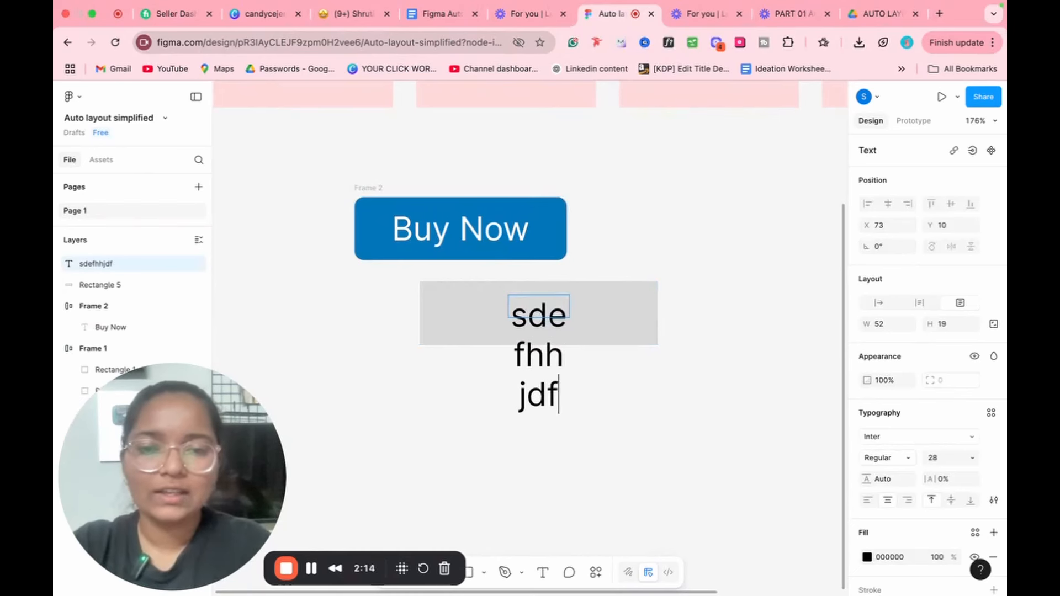
text(hjsdbjhdshjfdjsfhjdhjdjhgb)
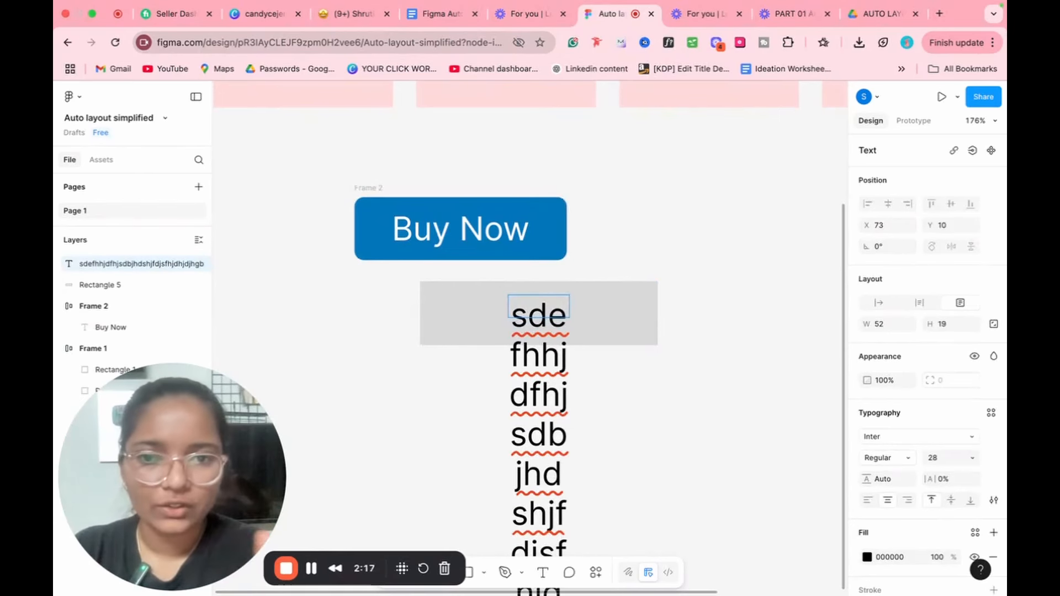
key(ctrl+z)
Delete the grey rectangle and its text, and remove the stray rectangle drawn below the "Buy Now" button.
drag(714, 293, 447, 412)
key(Delete)
click(413, 245)
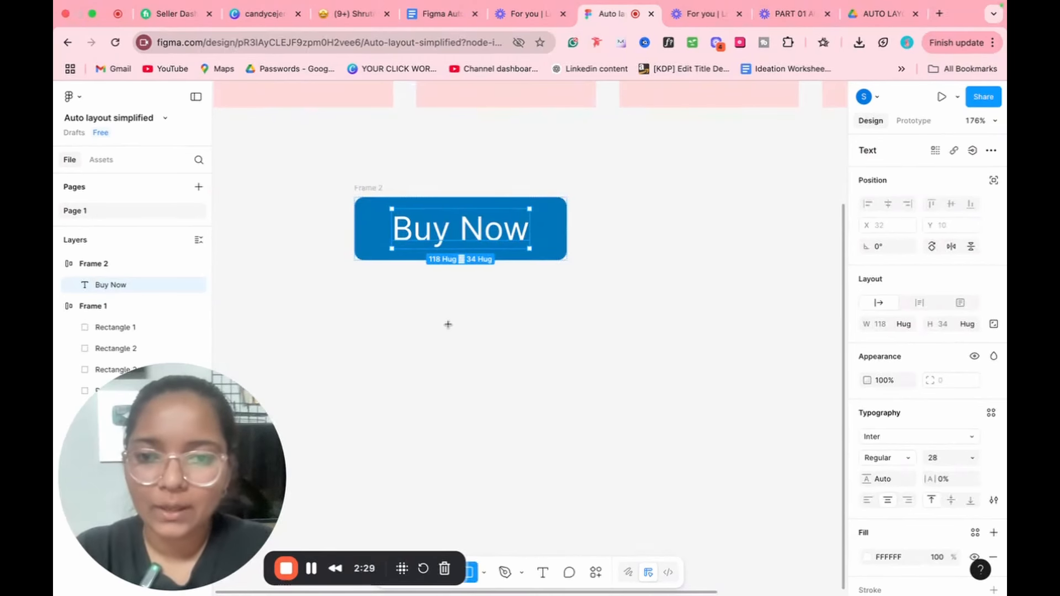
drag(434, 312, 442, 319)
key(BackSpace)
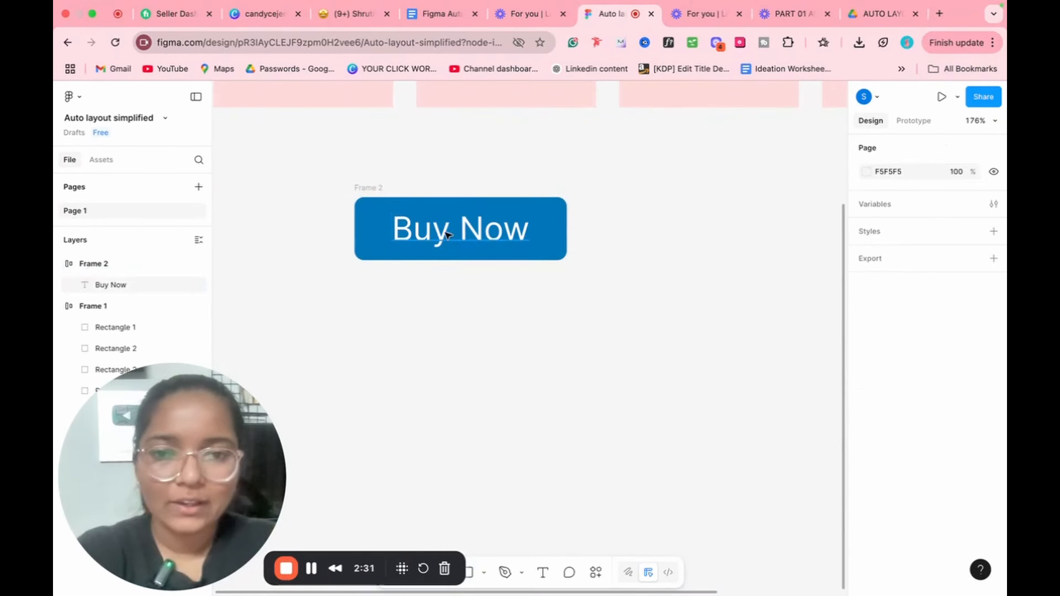
Duplicate the "Buy Now" button frame and place the copy below and slightly to the right of the original.
click(509, 228)
click(557, 218)
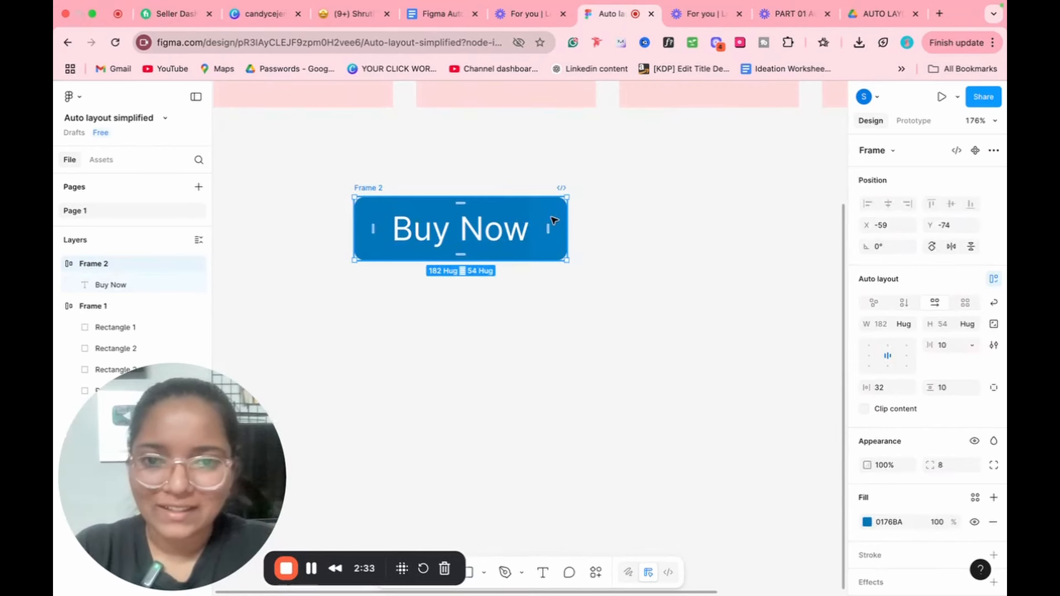
key(super+d)
drag(697, 229, 530, 363)
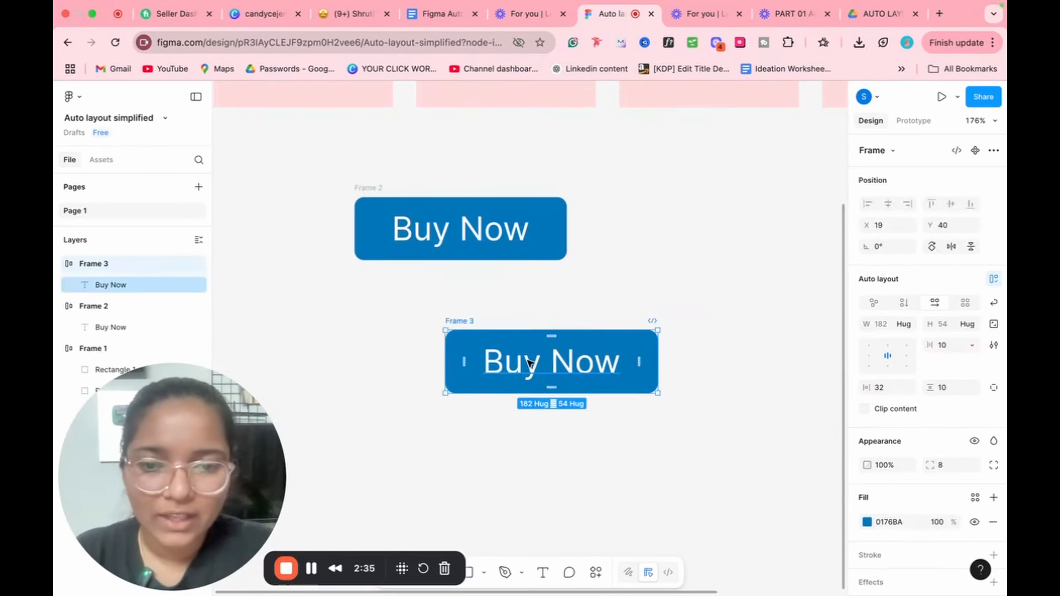
Change the duplicated button's text to "Add to Cart".
double_click(529, 362)
text(Add)
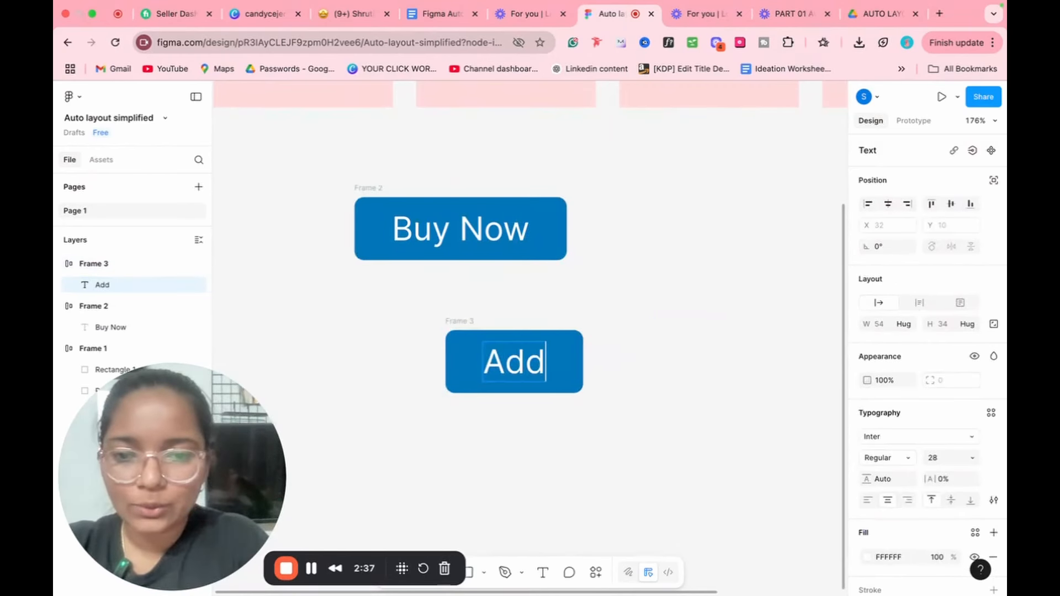
text( to X)
key(BackSpace)
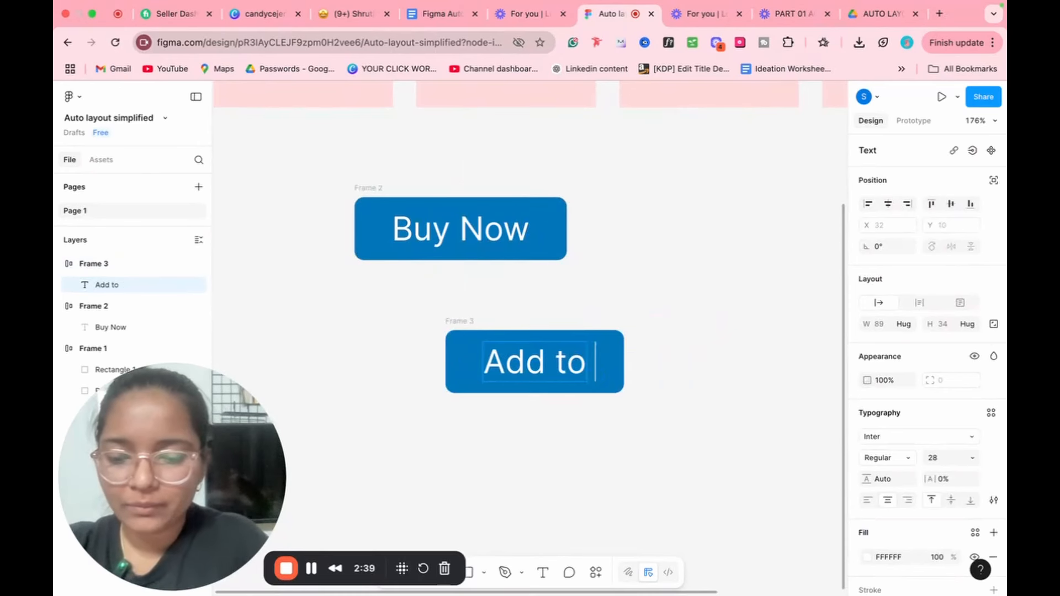
text(Cart)
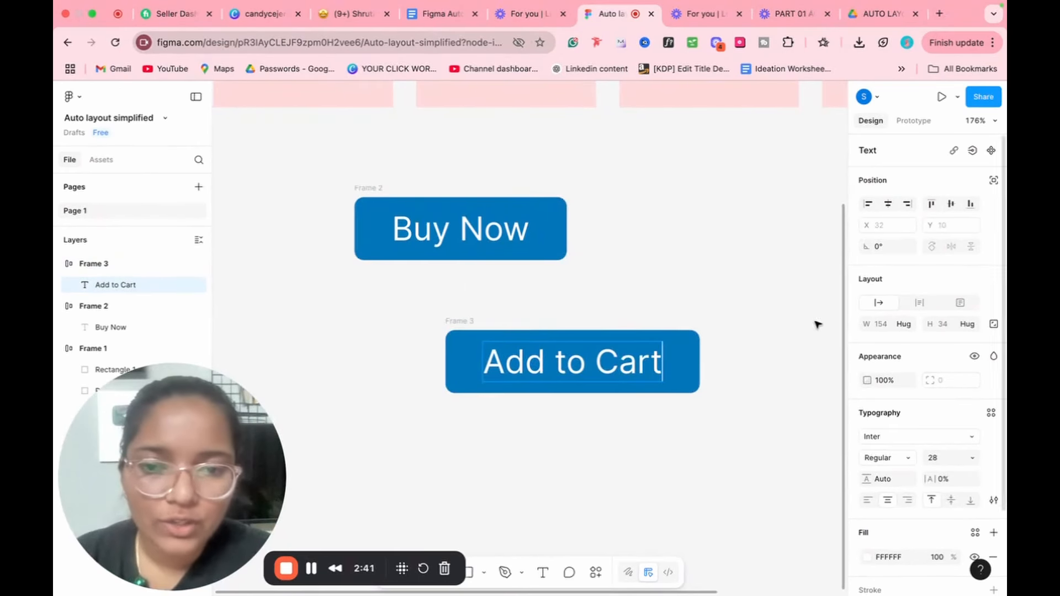
key(Escape)
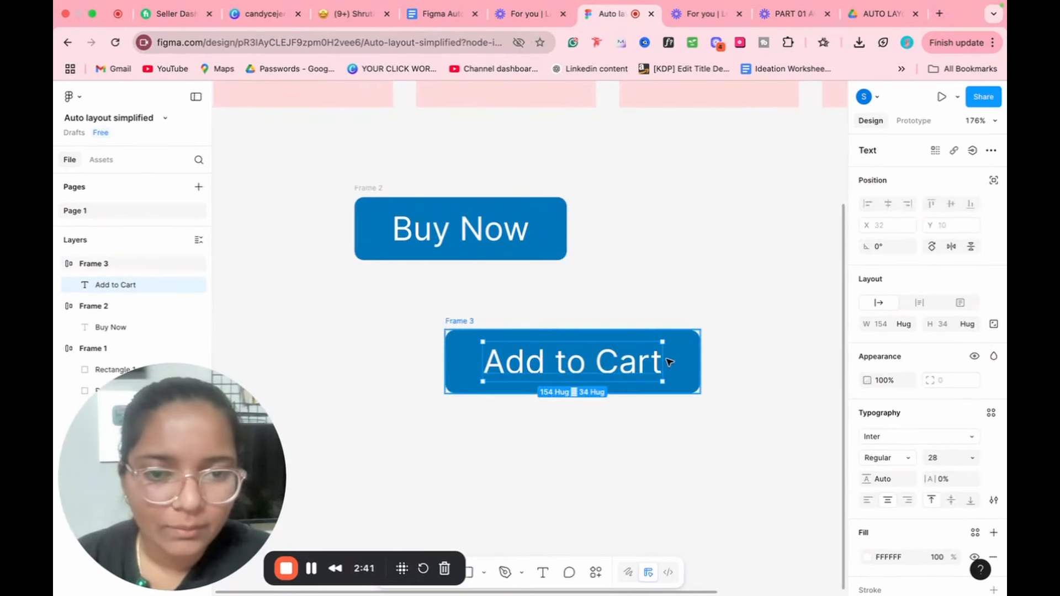
Set the "Add to Cart" text layer to fixed width 154 and fixed height 34.
click(907, 328)
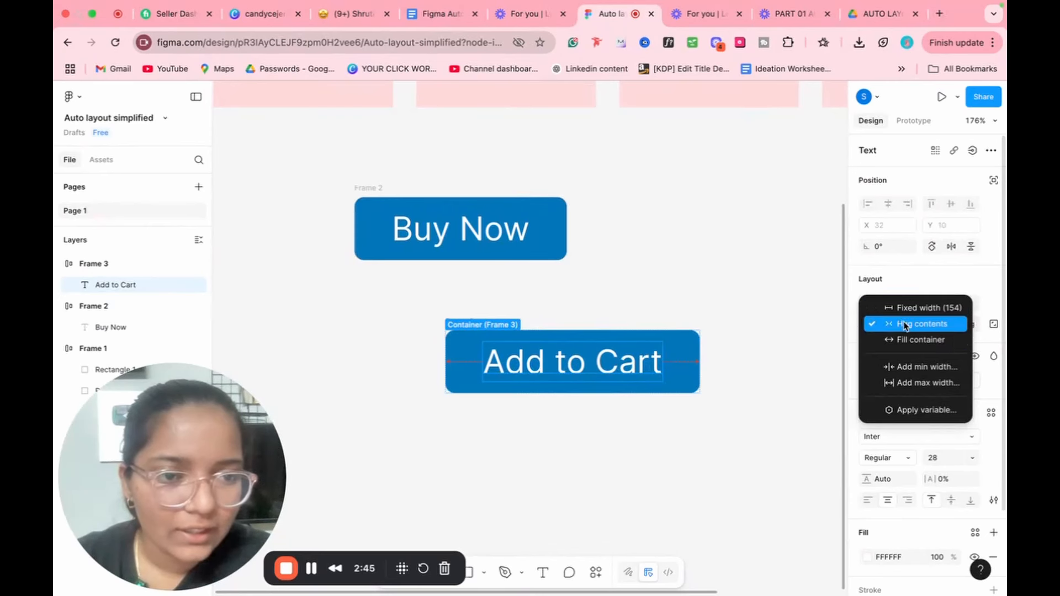
click(903, 307)
click(973, 326)
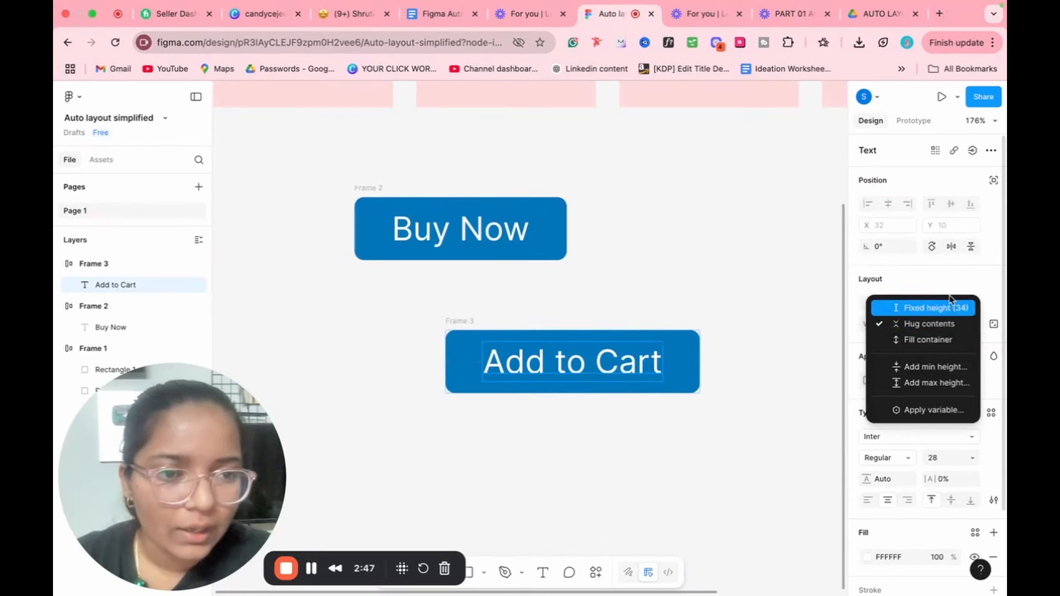
click(937, 305)
Replace the lower button's fixed-size "Add to Cart" text with "Tecyyy".
double_click(574, 375)
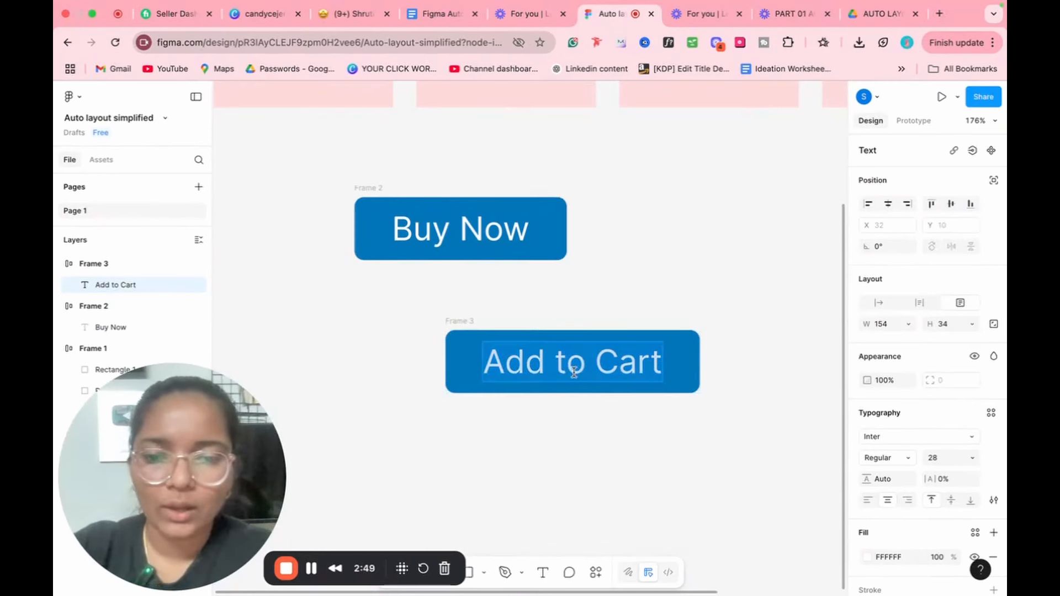
text(Te)
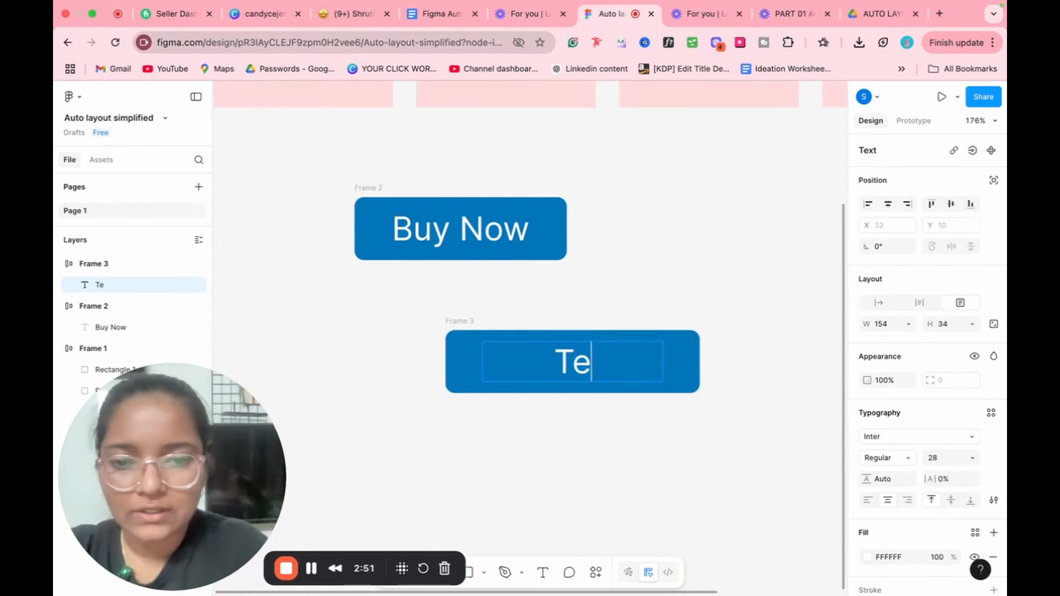
text(cyyy)
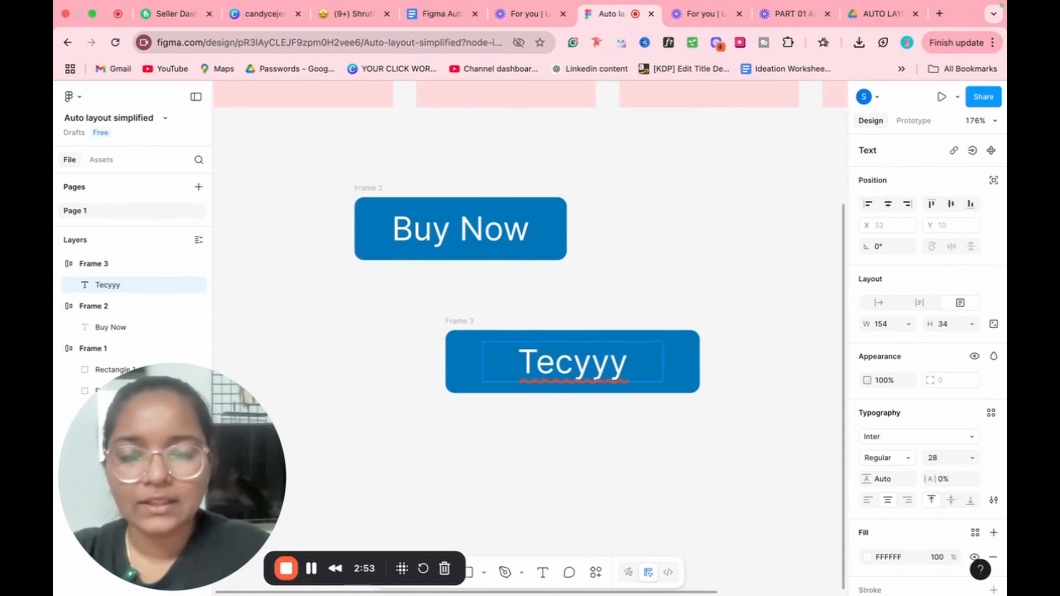
key(Escape)
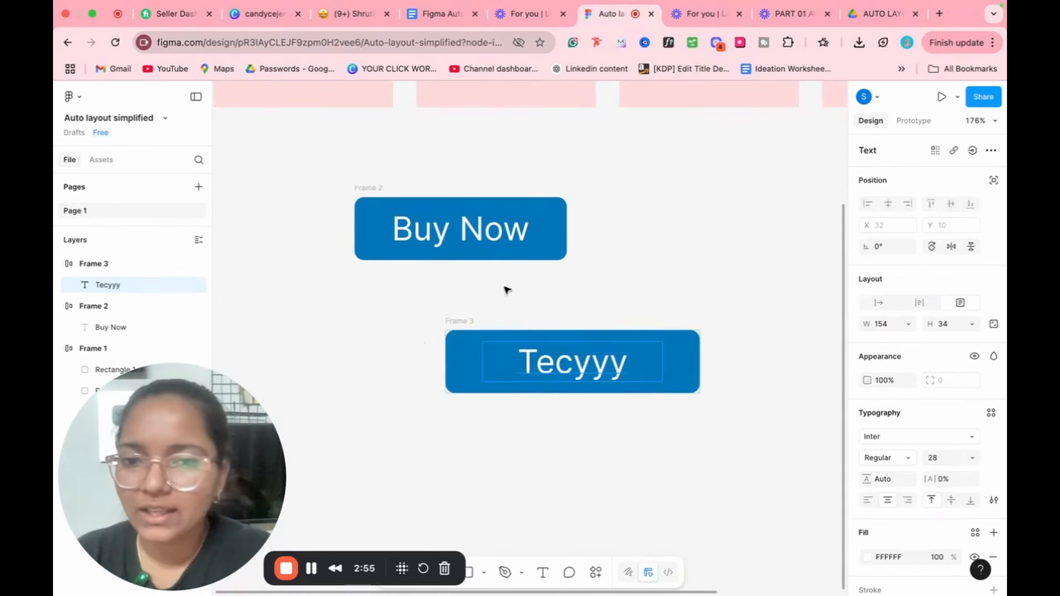
Replace the "Buy Now" text in the upper button with "rrrrrr".
double_click(425, 232)
text(rrrrrr)
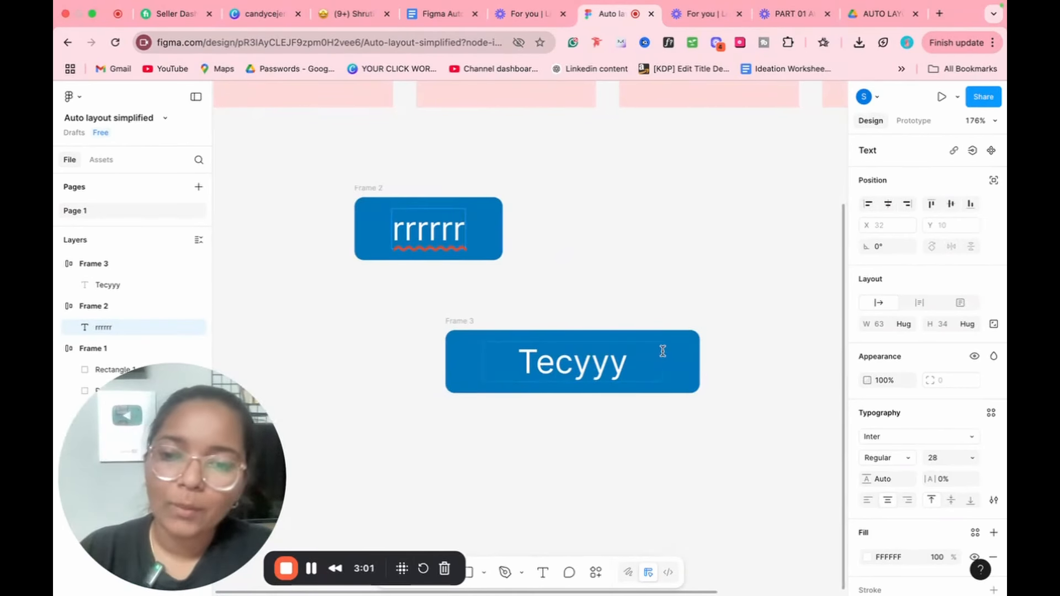
key(Escape)
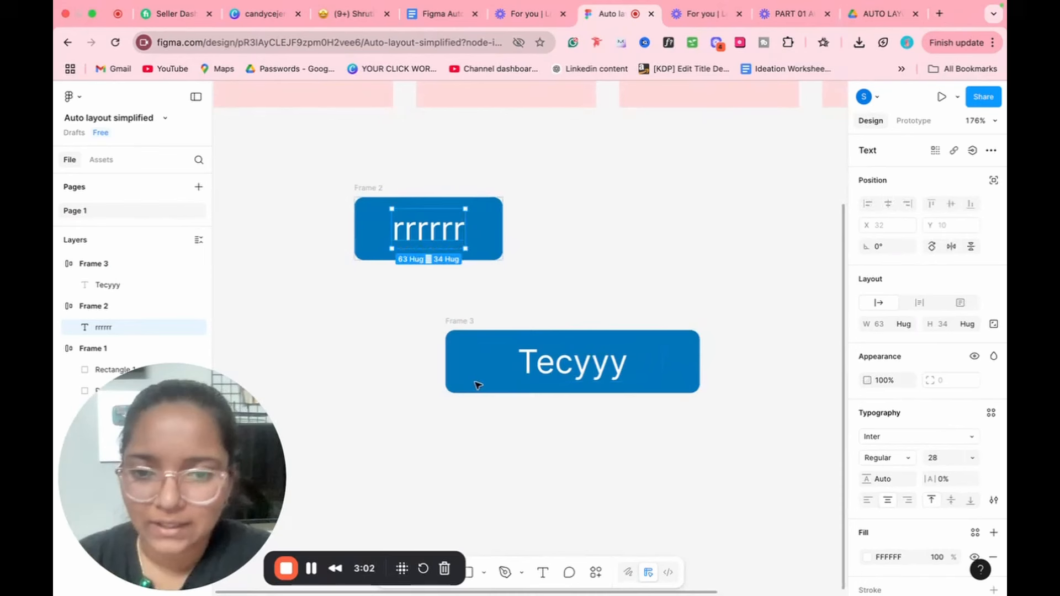
click(544, 367)
Change the upper button's text to "Fix That" and copy that text.
double_click(450, 236)
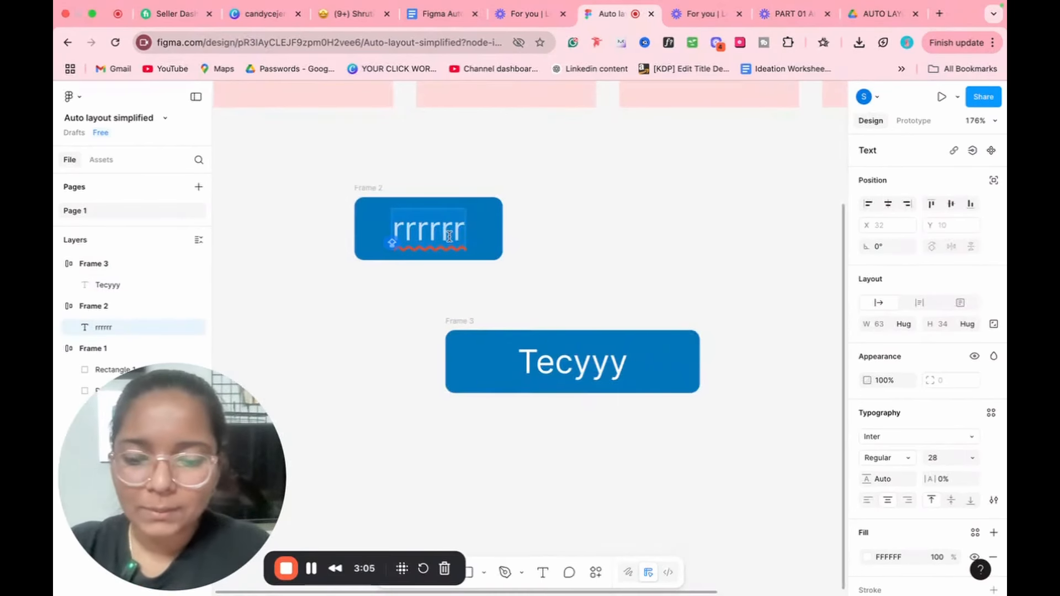
text(Fix Th)
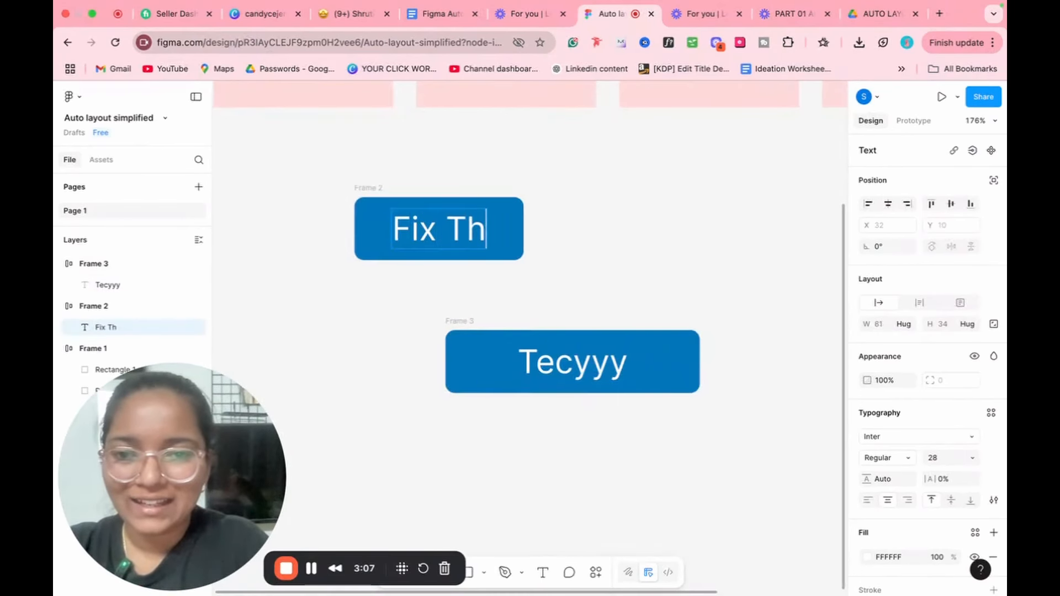
text(at)
triple_click(449, 236)
key(ctrl+c)
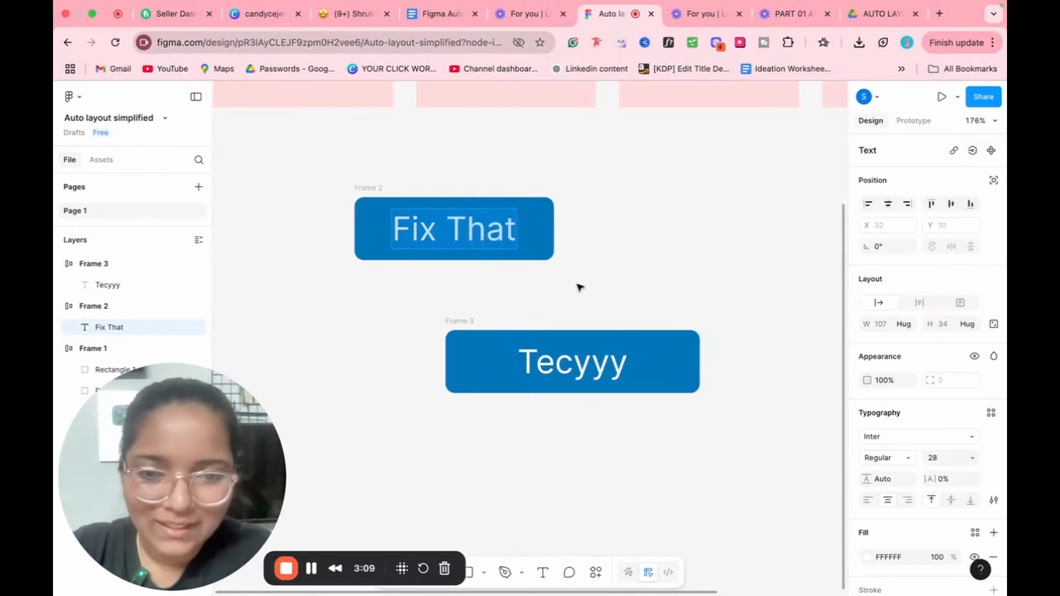
Replace all of the lower button's text with the copied "Fix That".
double_click(558, 362)
key(ctrl+a)
key(ctrl+v)
key(Escape)
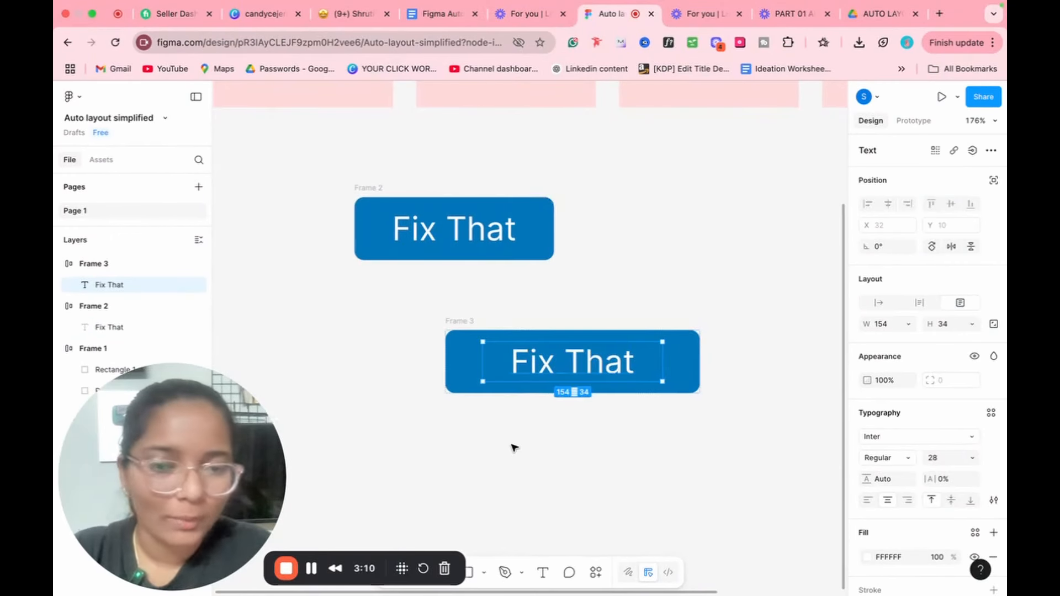
Set the lower button frame (Frame 3) to a fixed width of 218.
click(718, 362)
click(675, 362)
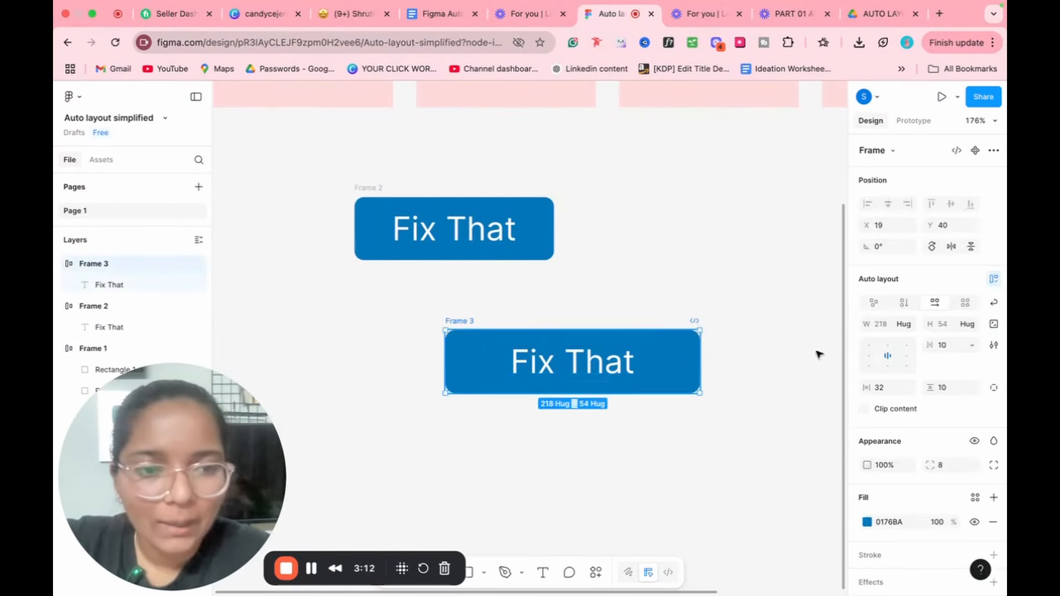
click(909, 324)
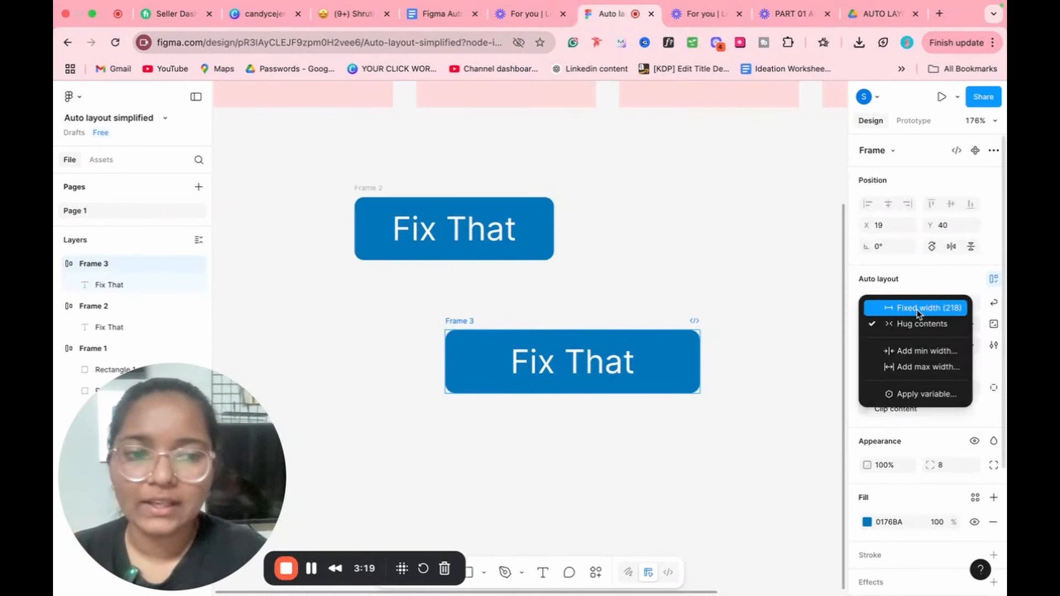
click(919, 310)
Try pasting "Fix That" four more times into the lower button's fixed-size text, and undo the pastes.
click(598, 365)
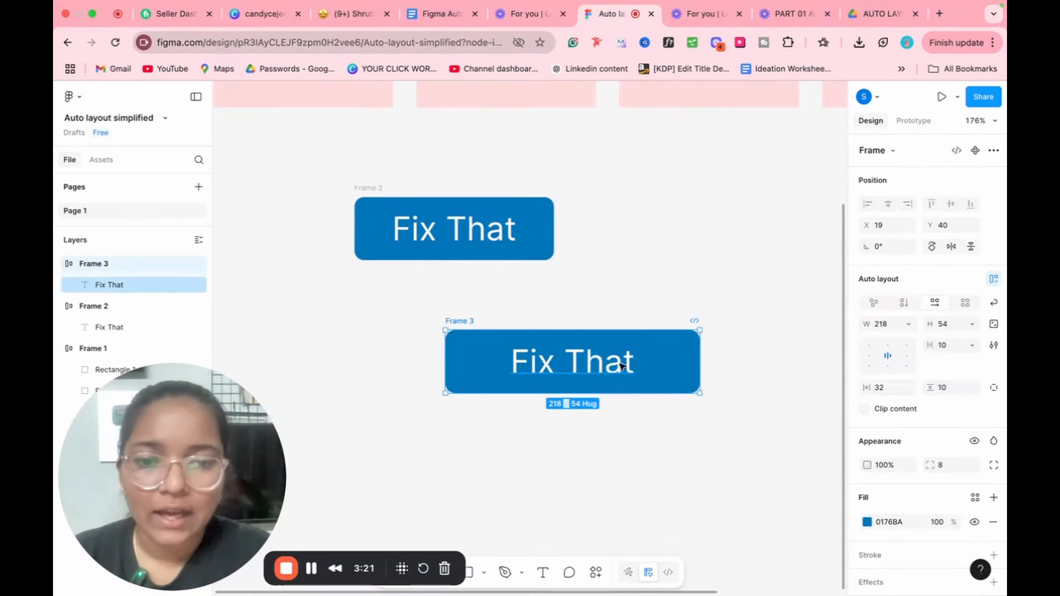
key(ctrl+v)
key(ctrl+v)
key(ctrl+v)
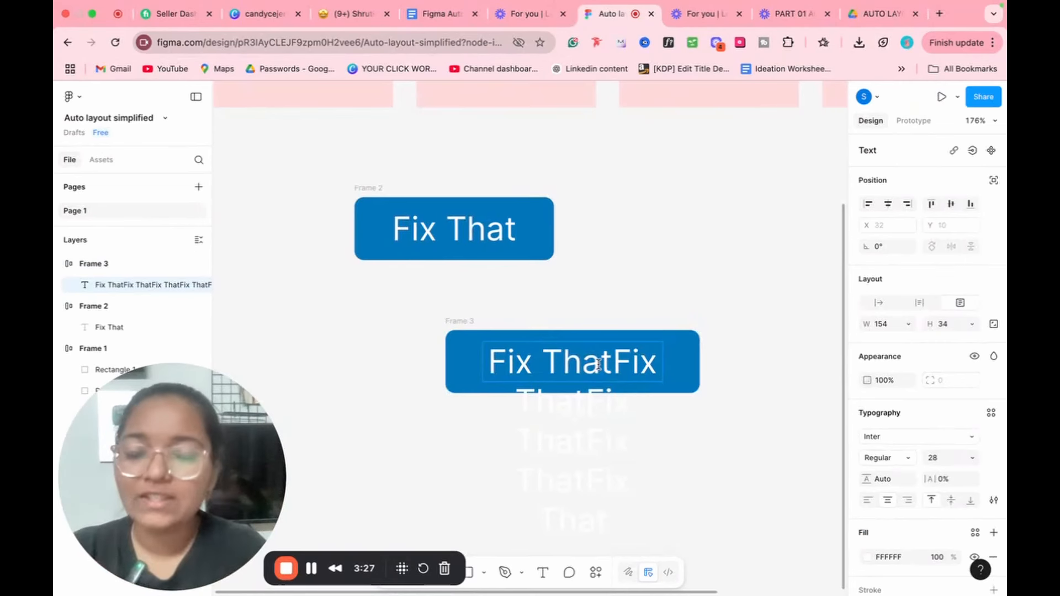
key(super+z)
key(super+z)
key(super+z)
key(super+z)
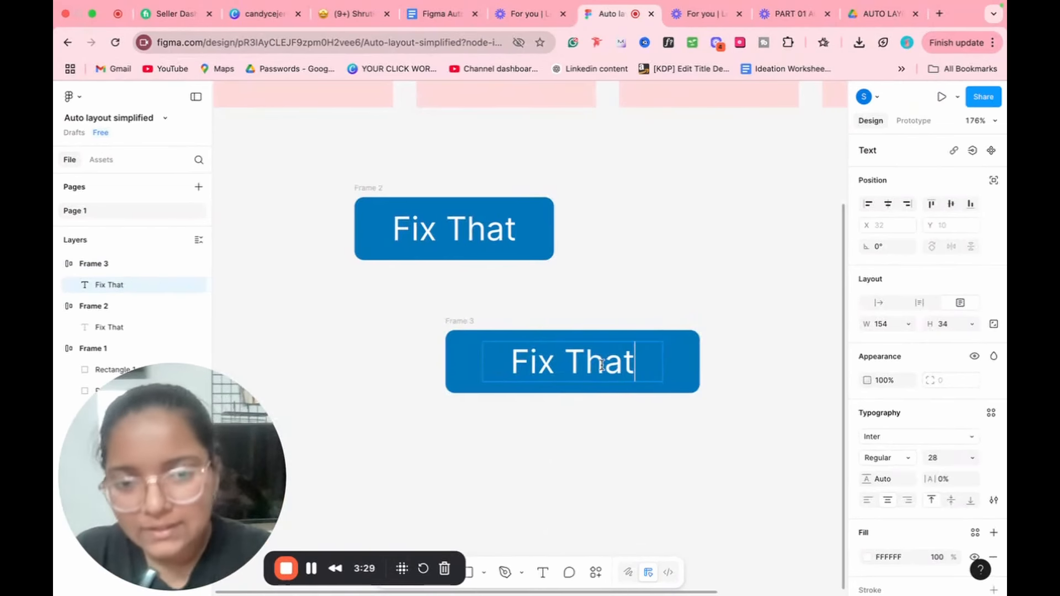
Try Hug contents width on the lower button's text by pasting "Fix That" three more times, and undo the pastes.
click(909, 325)
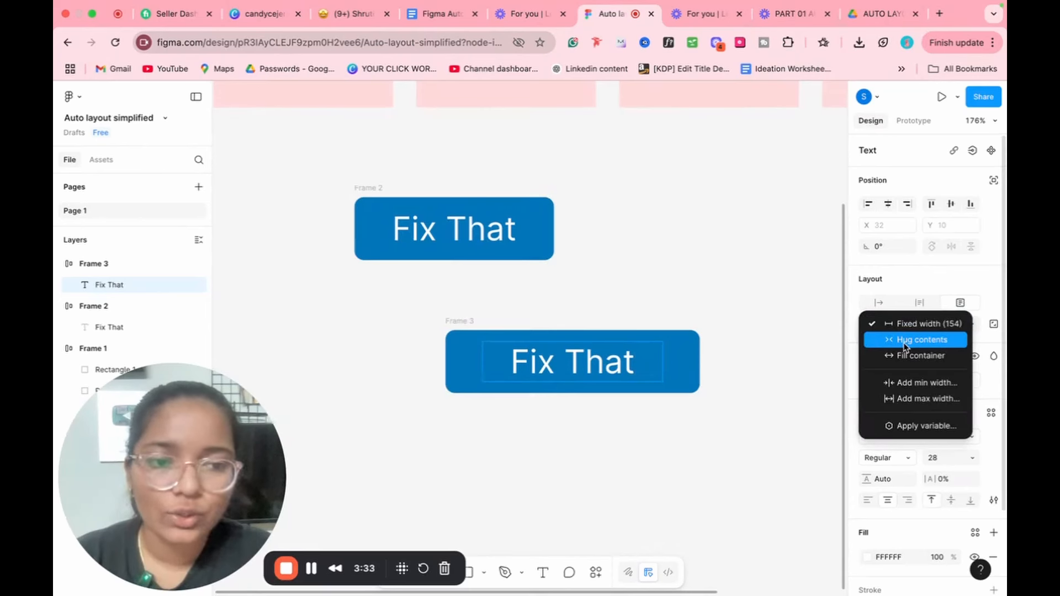
click(891, 342)
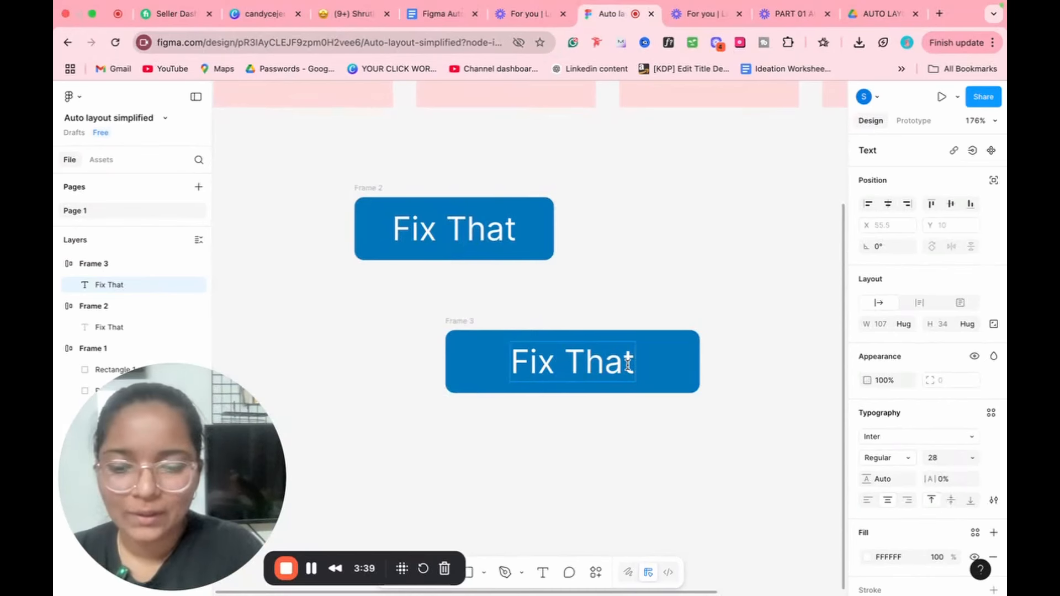
key(ctrl+v)
key(ctrl+v)
key(ctrl+v)
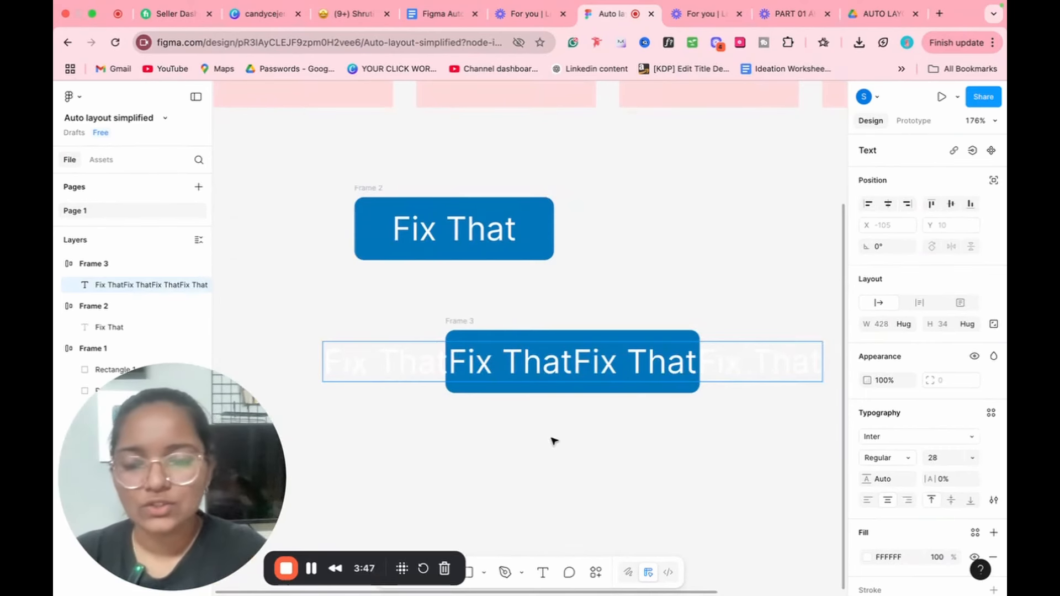
key(ctrl+z)
key(ctrl+z)
key(ctrl+z)
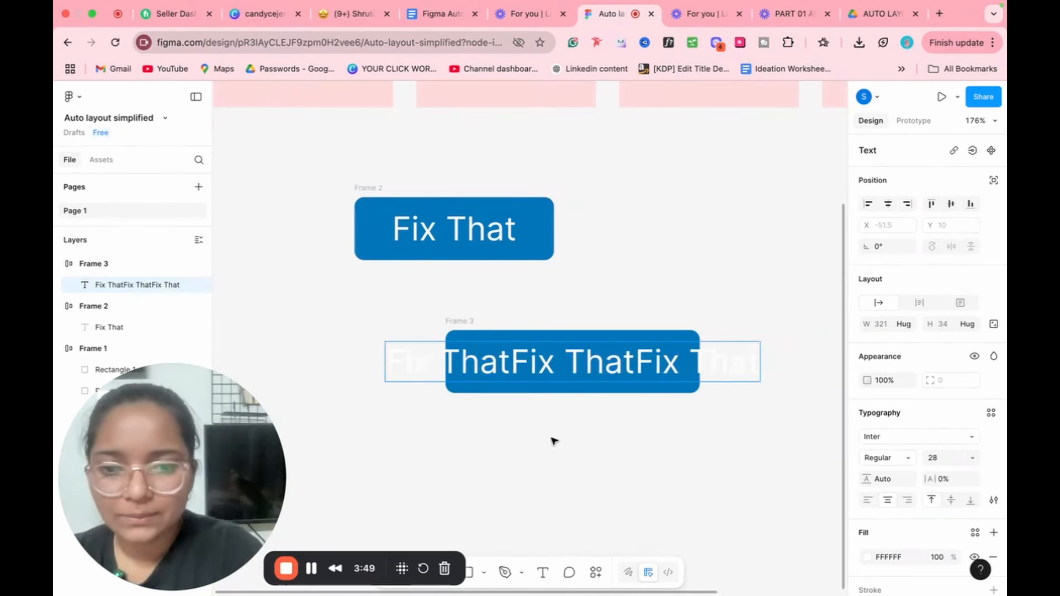
Set the width of the lower button's text layer to Fill container.
click(908, 326)
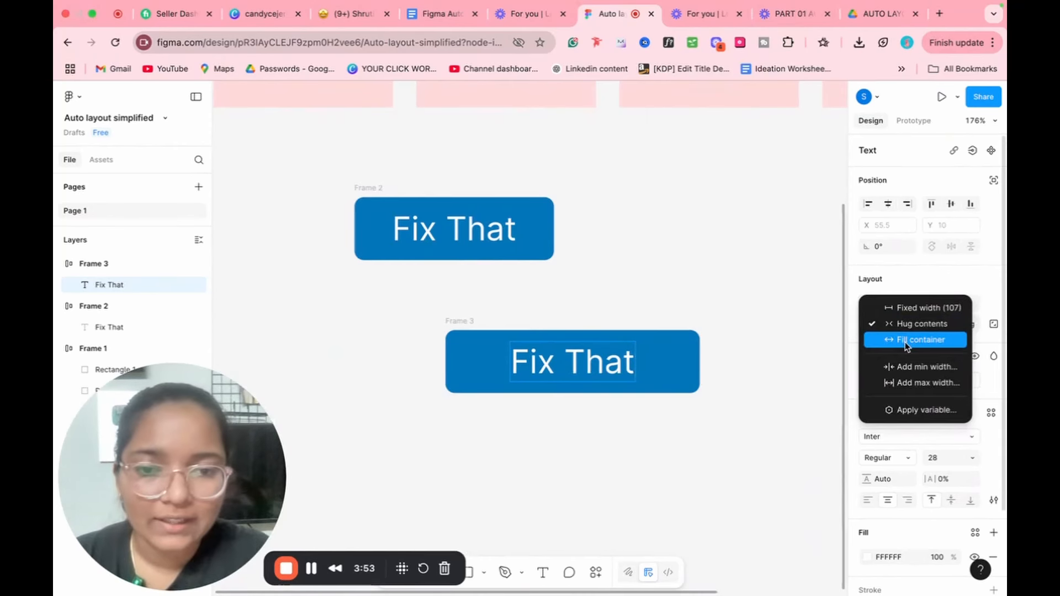
click(907, 340)
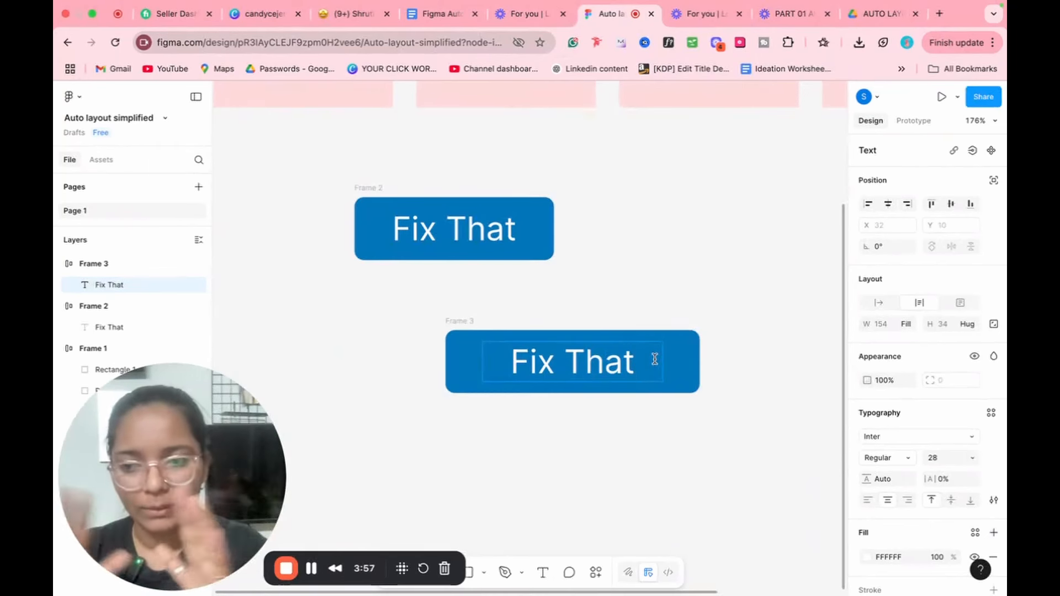
Try pasting "Fix That" four more times into the lower button's fill-width text, and undo the pastes.
key(super+v)
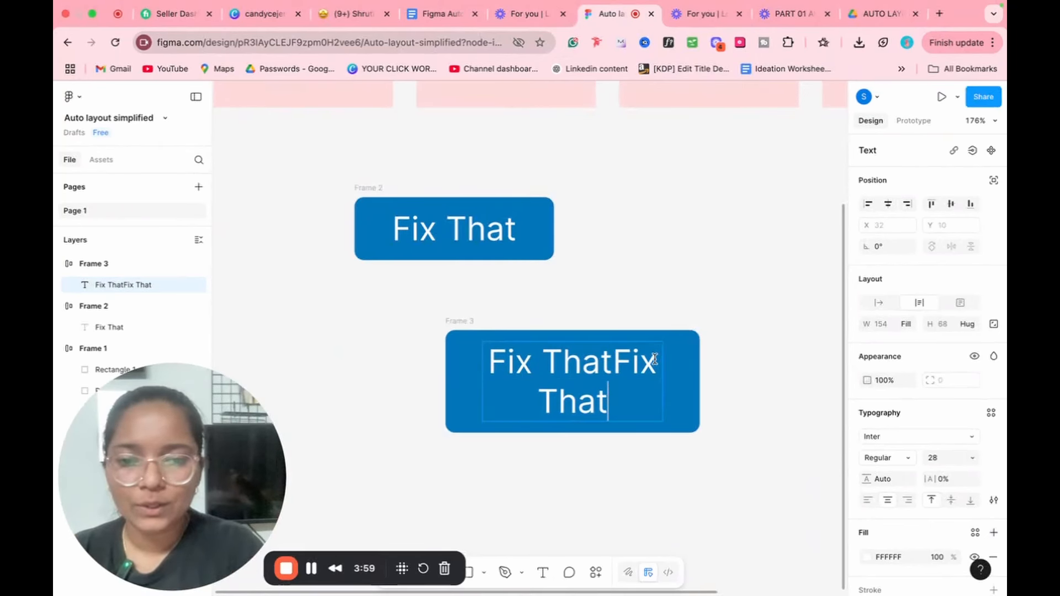
key(super+v)
key(super+v)
key(super+v)
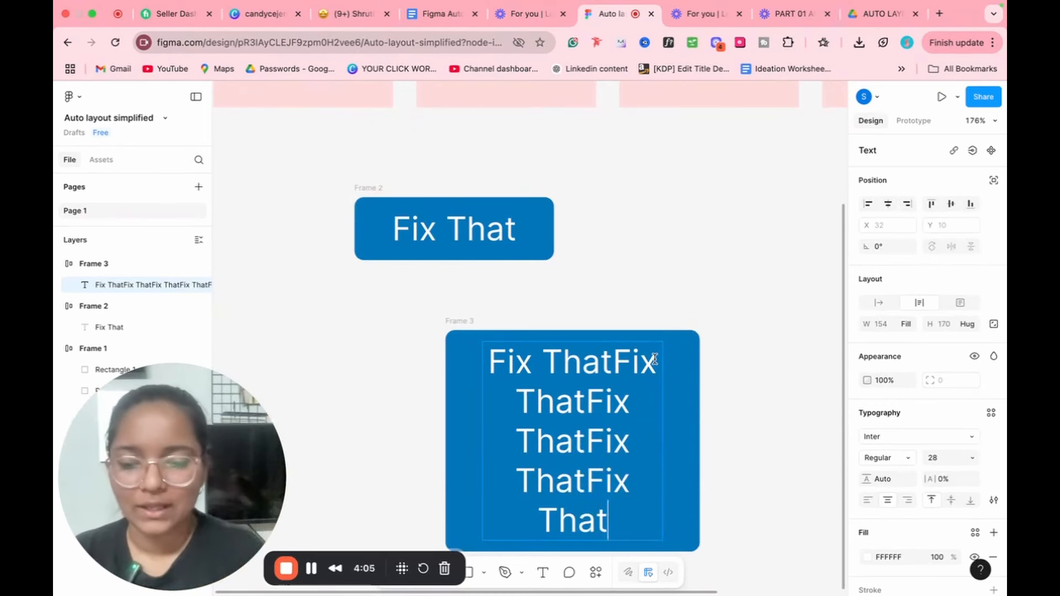
key(super+z)
key(super+z)
key(super+z)
key(super+z)
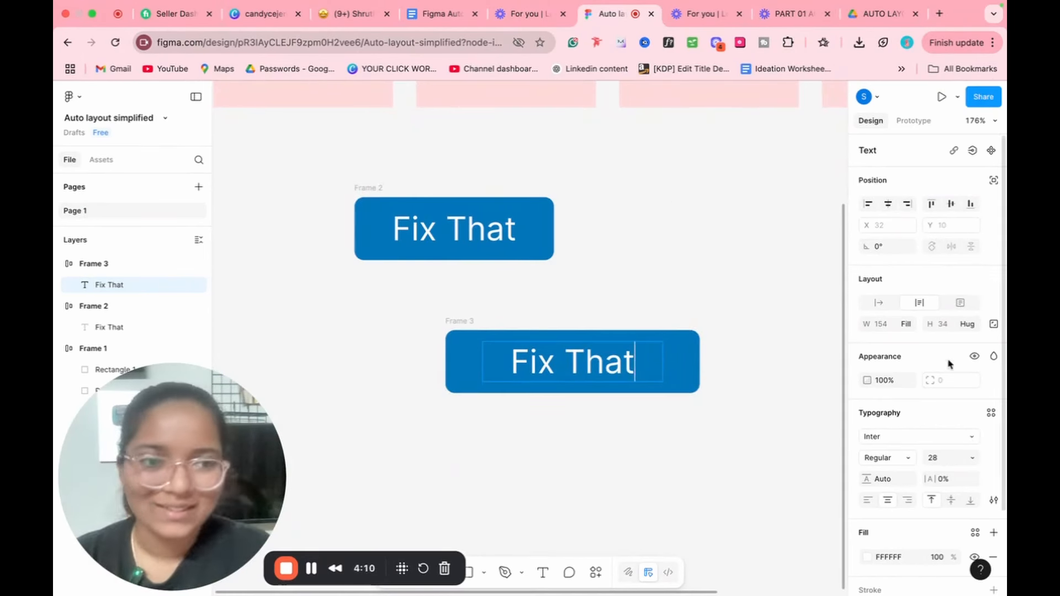
Set the lower button's text height to Fill container and append "Fix That" four more times.
click(972, 326)
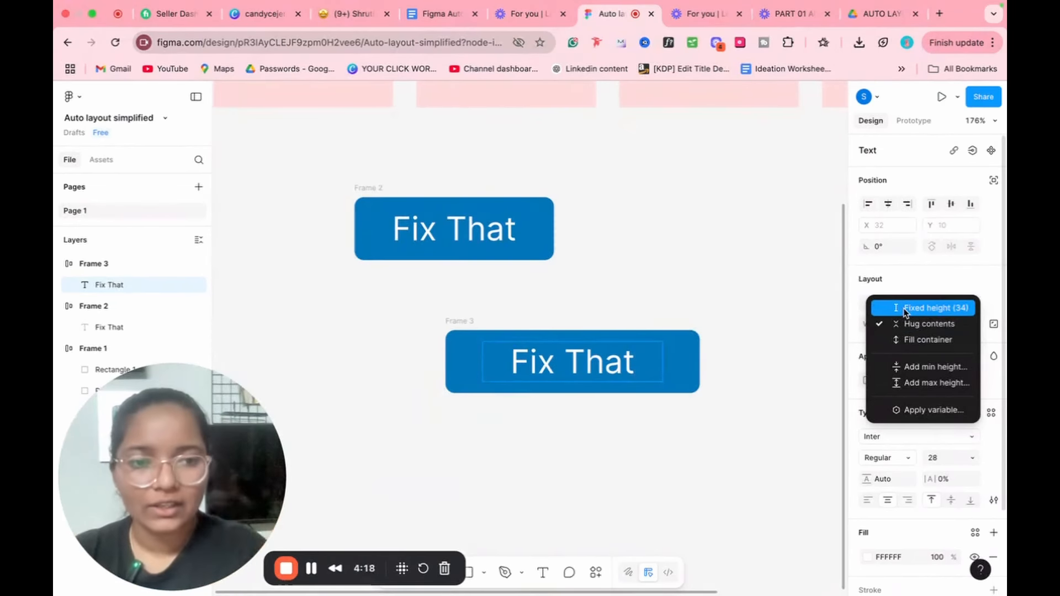
click(912, 341)
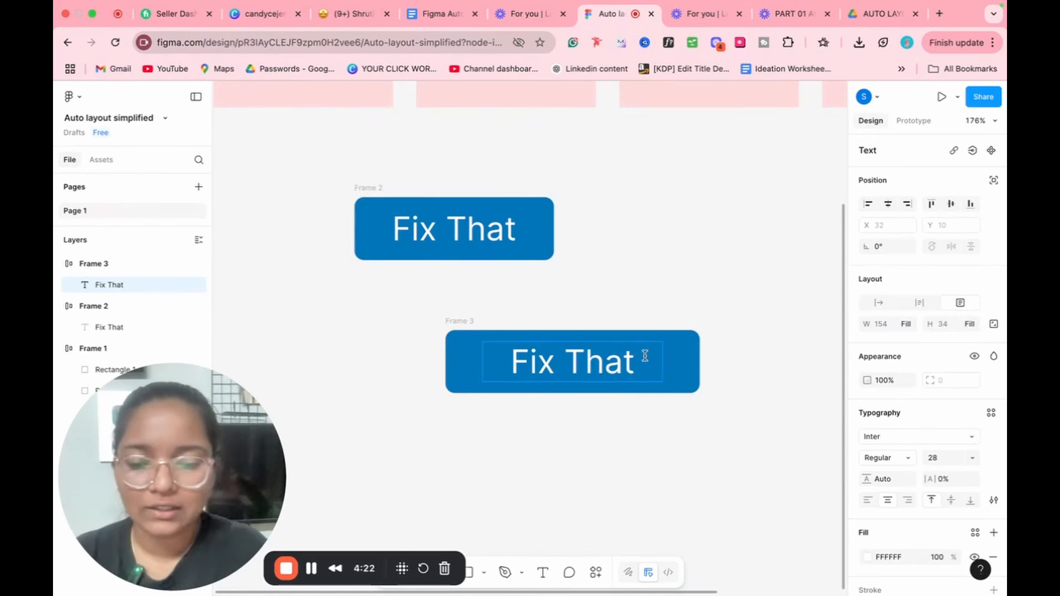
key(super+v)
key(super+v)
key(super+v)
key(super+v)
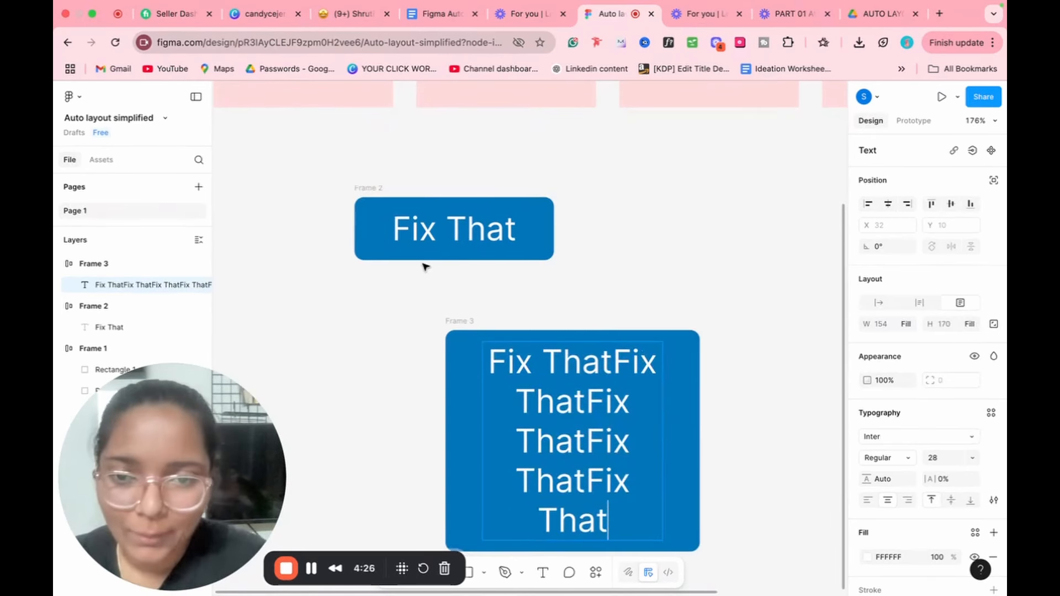
Check the sizing options of the upper button's text and replace the text with "Add to Cart".
click(445, 236)
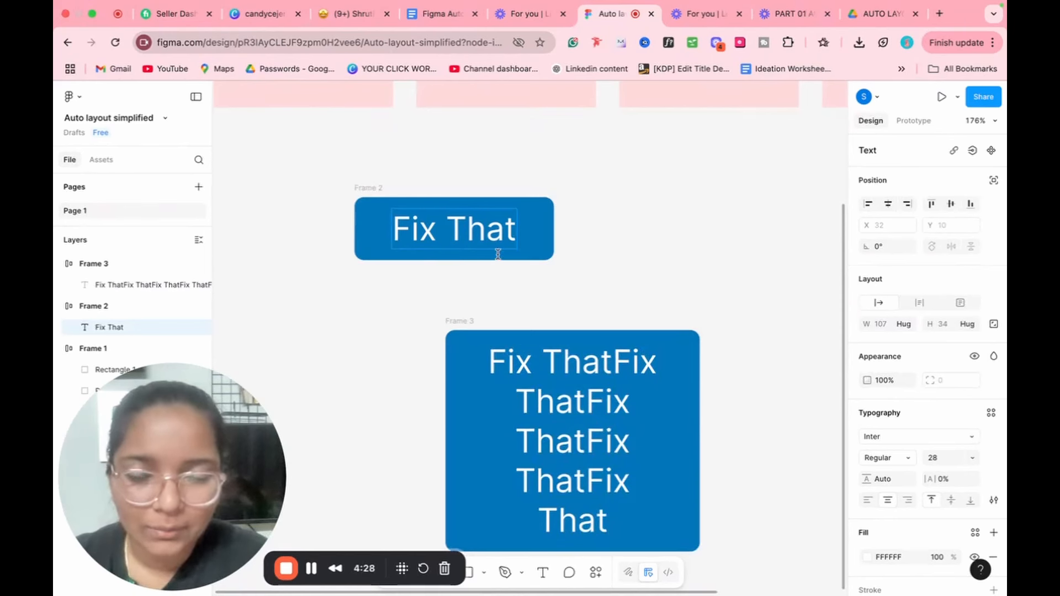
click(972, 326)
click(885, 324)
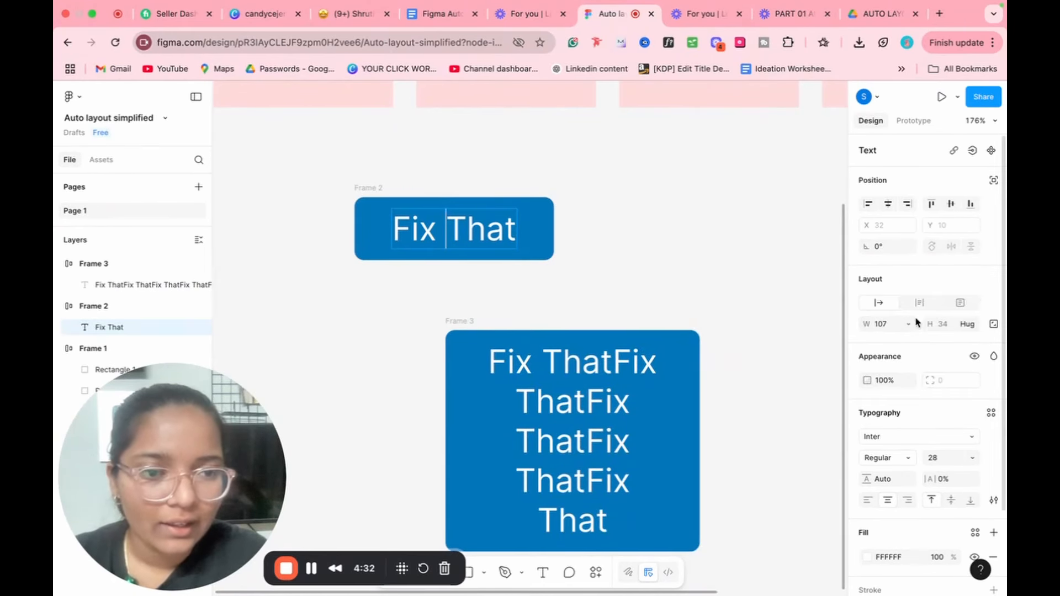
click(909, 327)
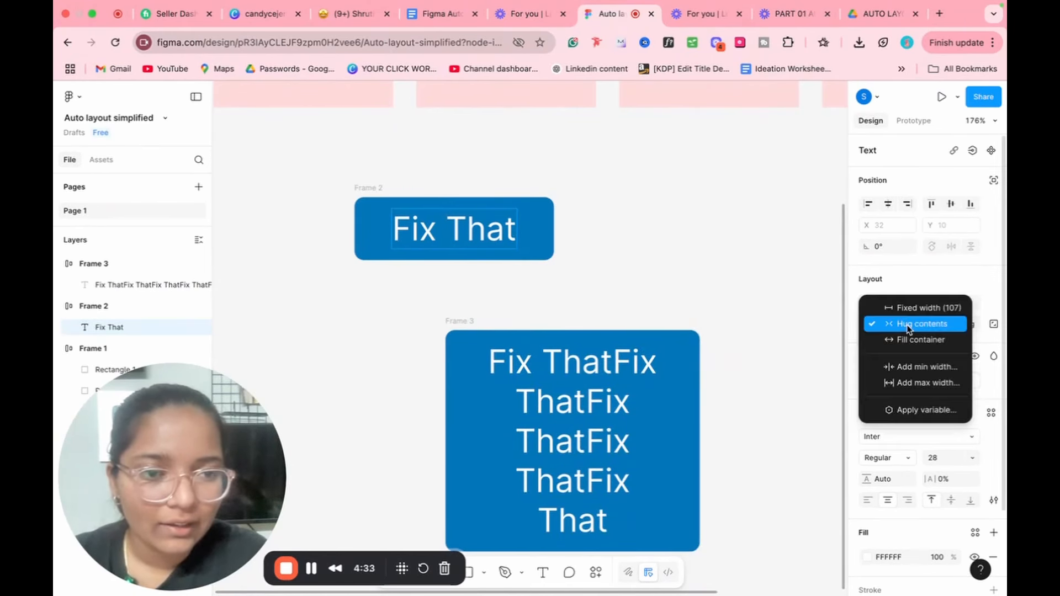
click(482, 240)
key(BackSpace)
key(BackSpace)
key(BackSpace)
key(BackSpace)
key(BackSpace)
key(BackSpace)
key(BackSpace)
key(BackSpace)
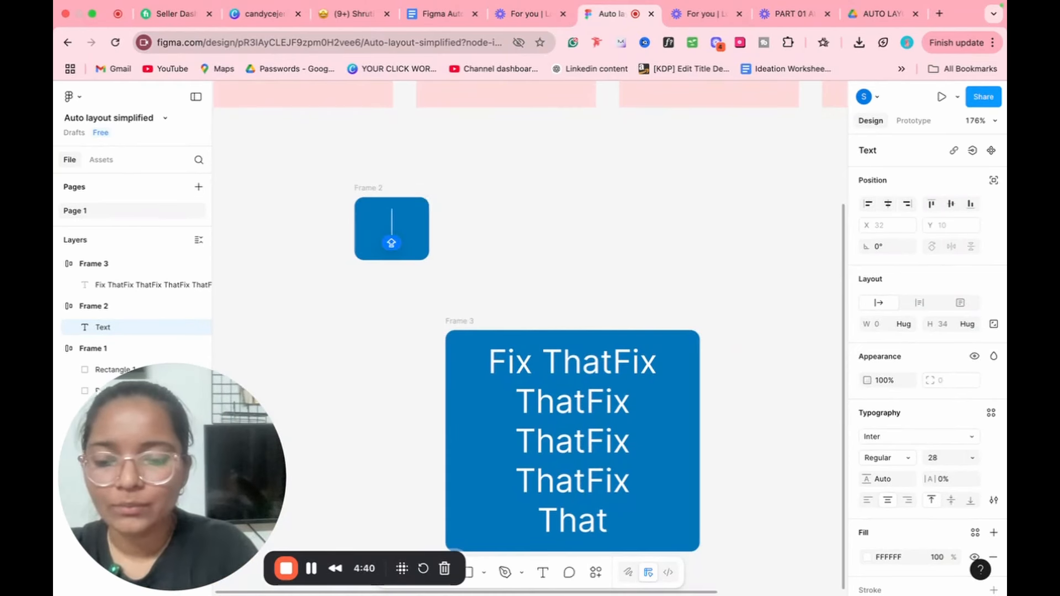
text(Add to Cart)
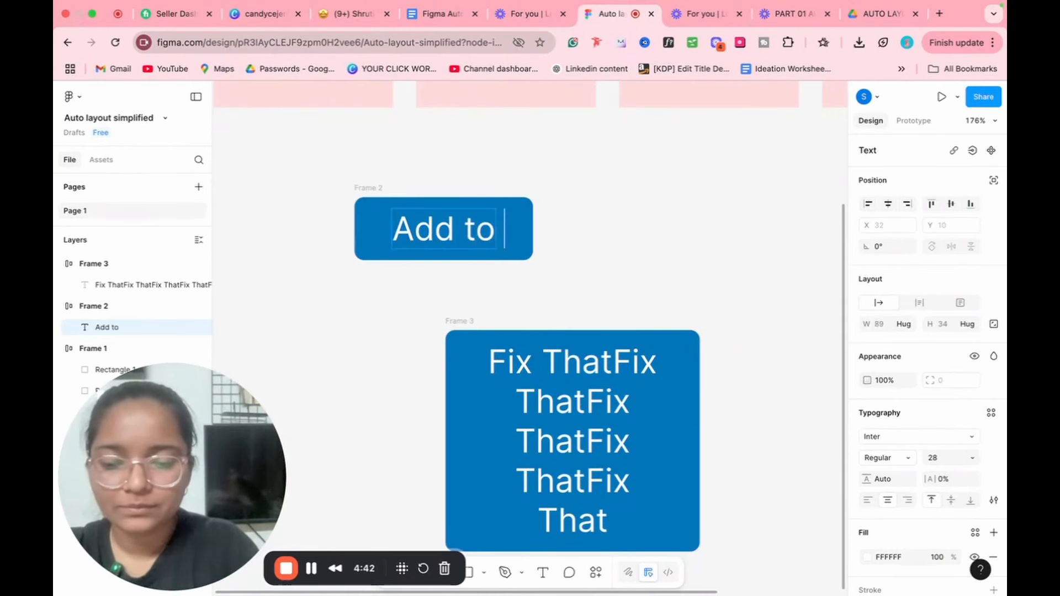
Delete all the text from the lower button and check the width sizing options of its empty frame.
double_click(569, 482)
key(BackSpace)
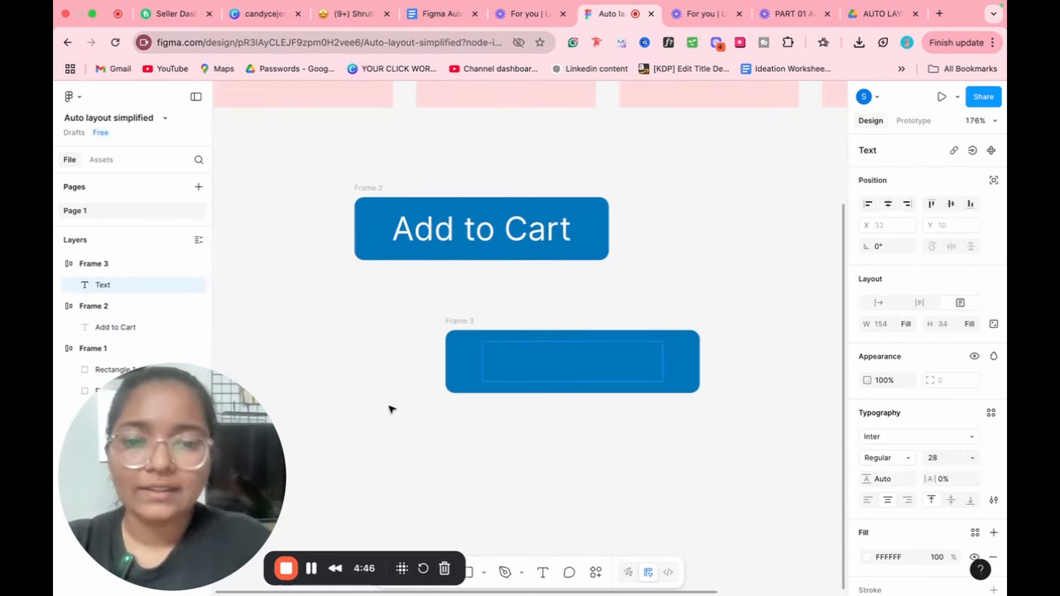
click(525, 400)
click(539, 365)
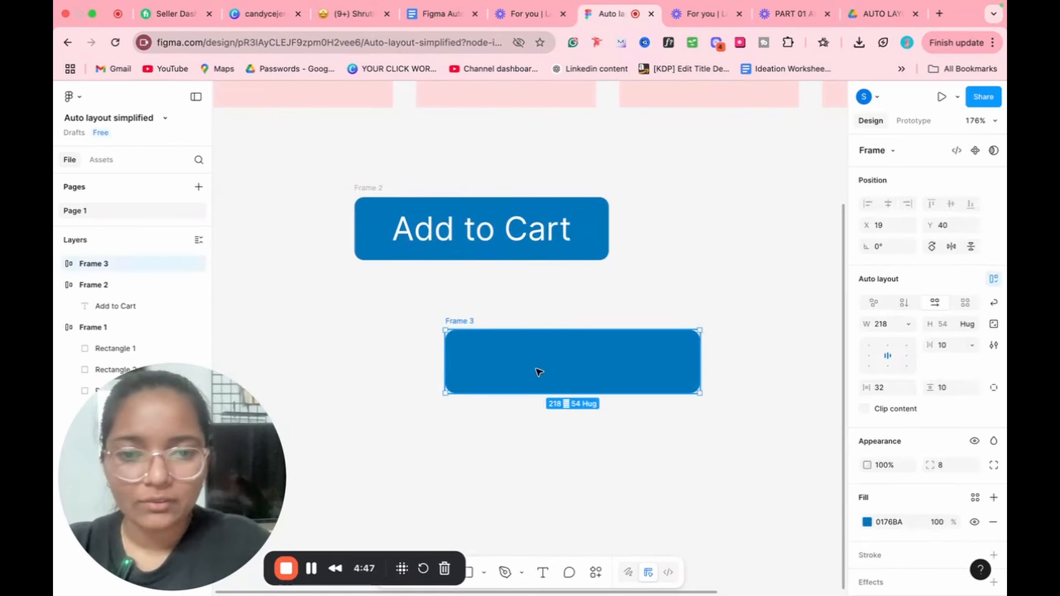
click(908, 324)
click(796, 358)
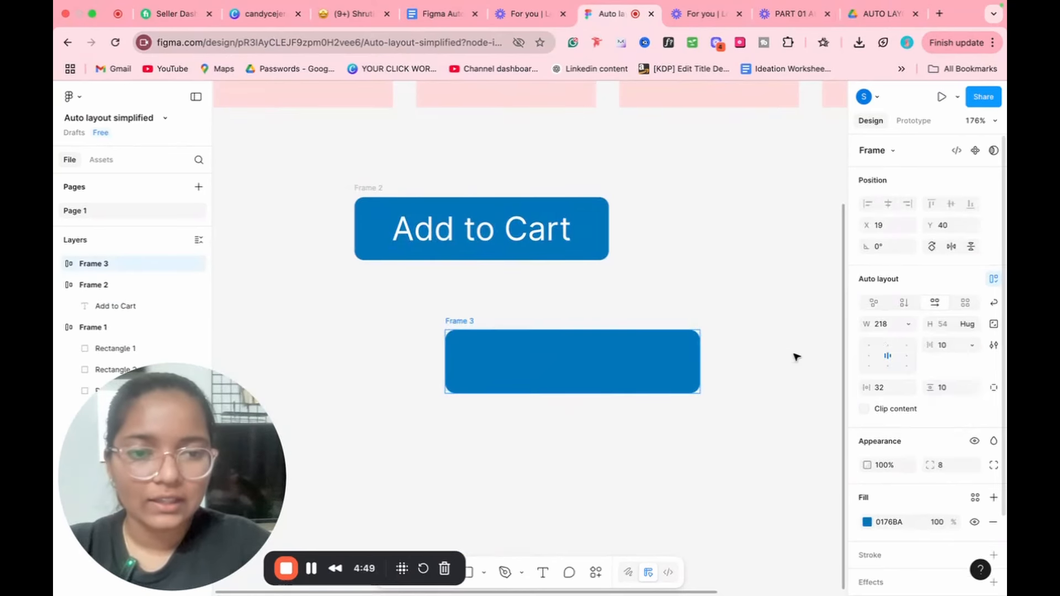
Delete the empty lower button frame.
click(682, 361)
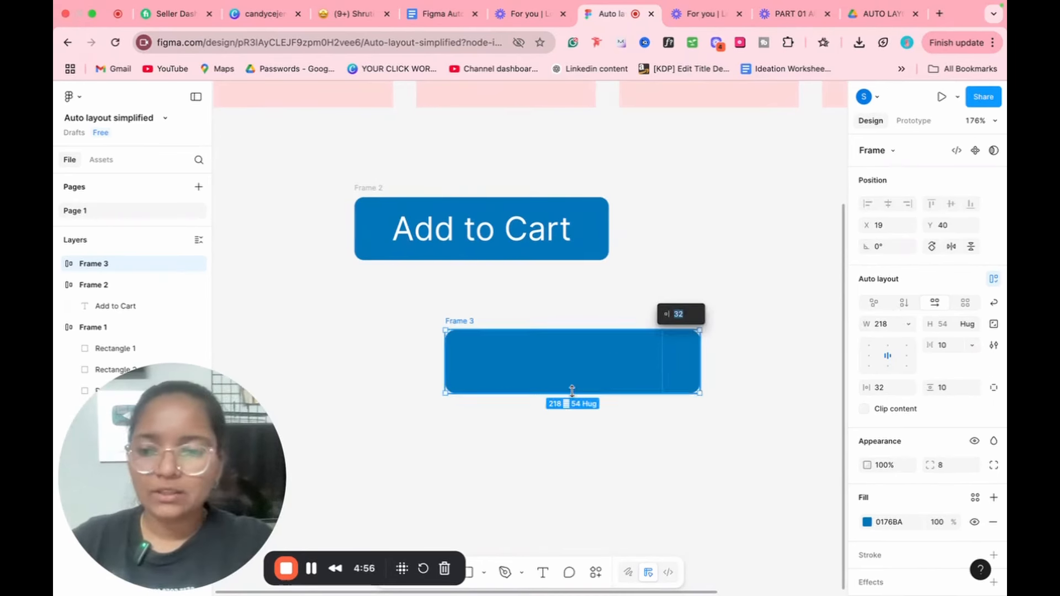
click(495, 435)
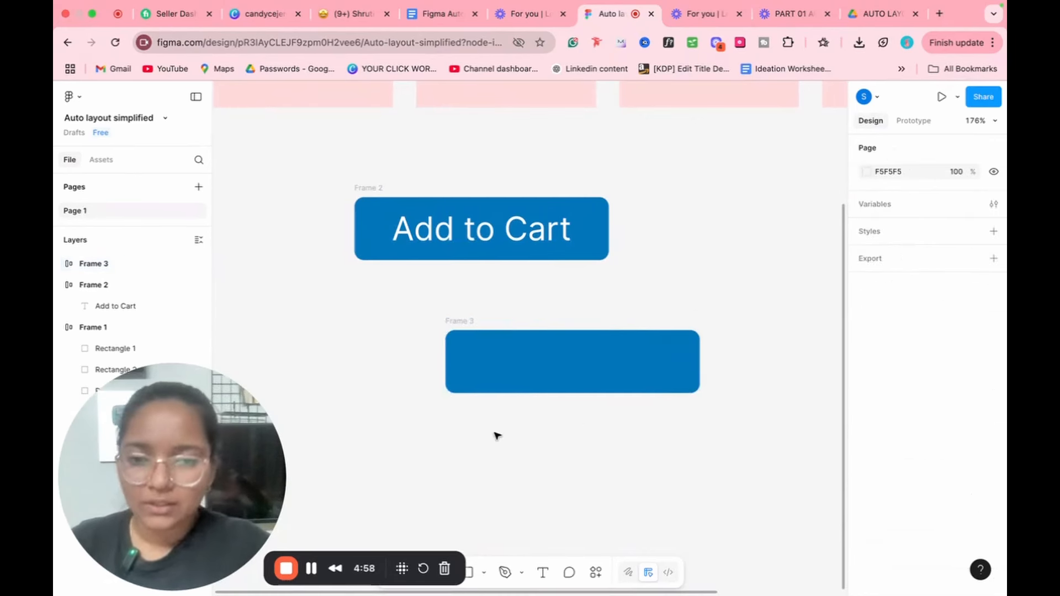
click(670, 353)
key(Delete)
Check the width sizing options of the "Add to Cart" button frame and compare its sizing with that of its text.
click(500, 216)
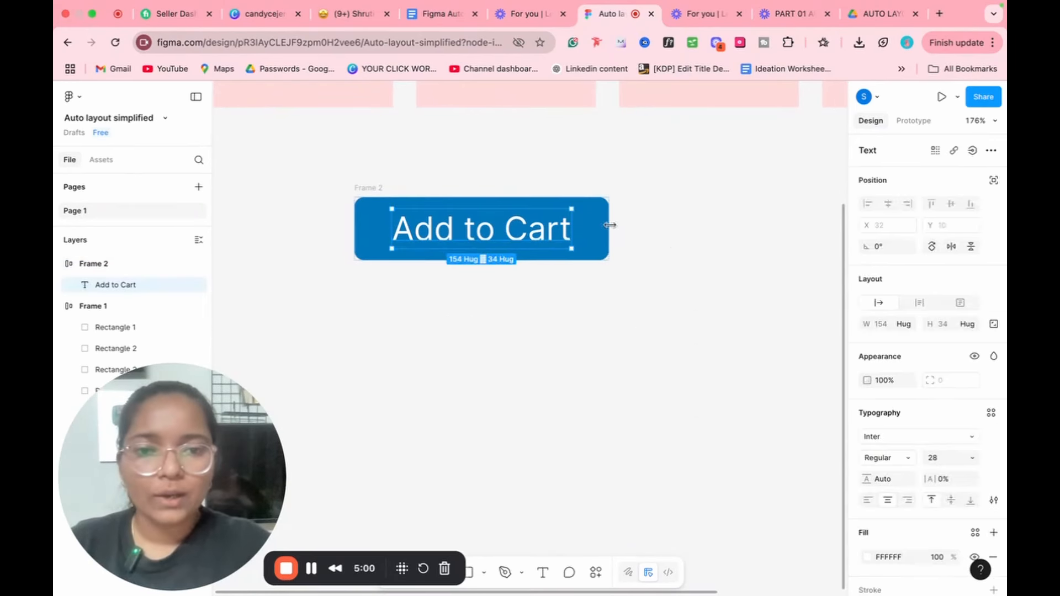
click(603, 225)
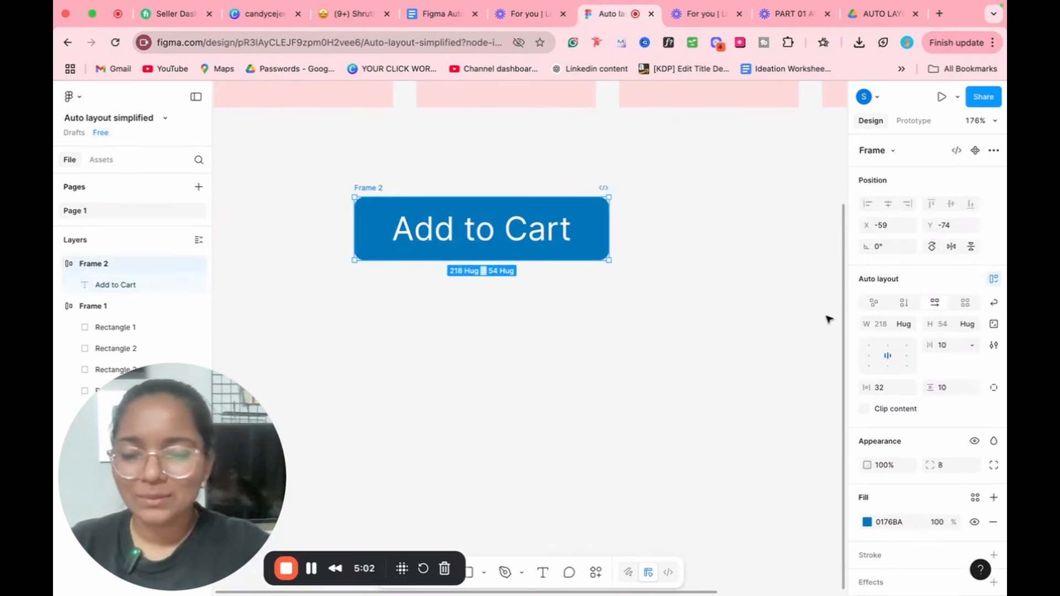
click(908, 326)
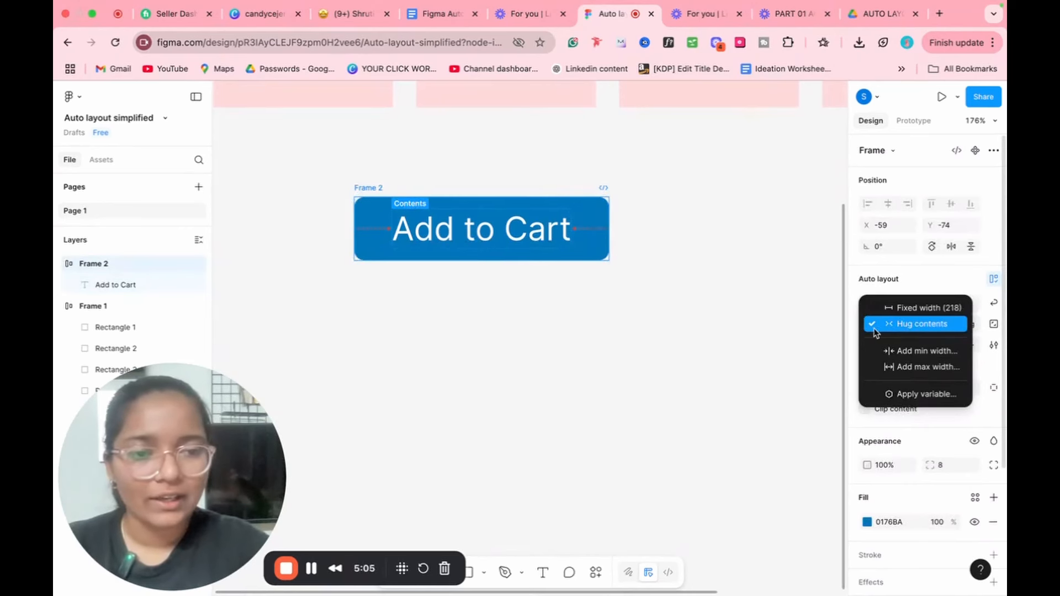
click(475, 238)
click(476, 238)
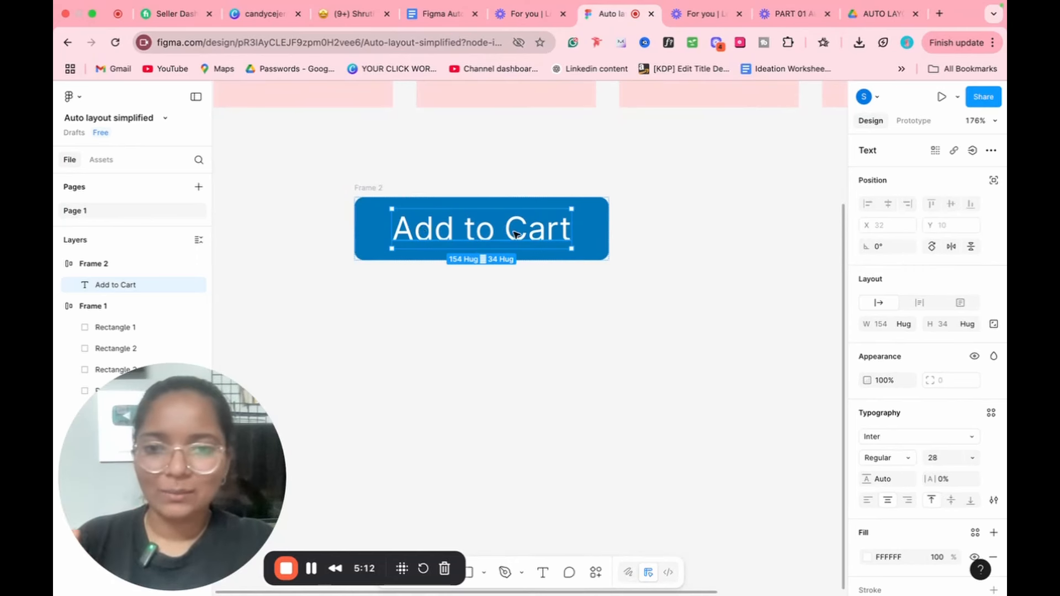
click(585, 245)
click(563, 238)
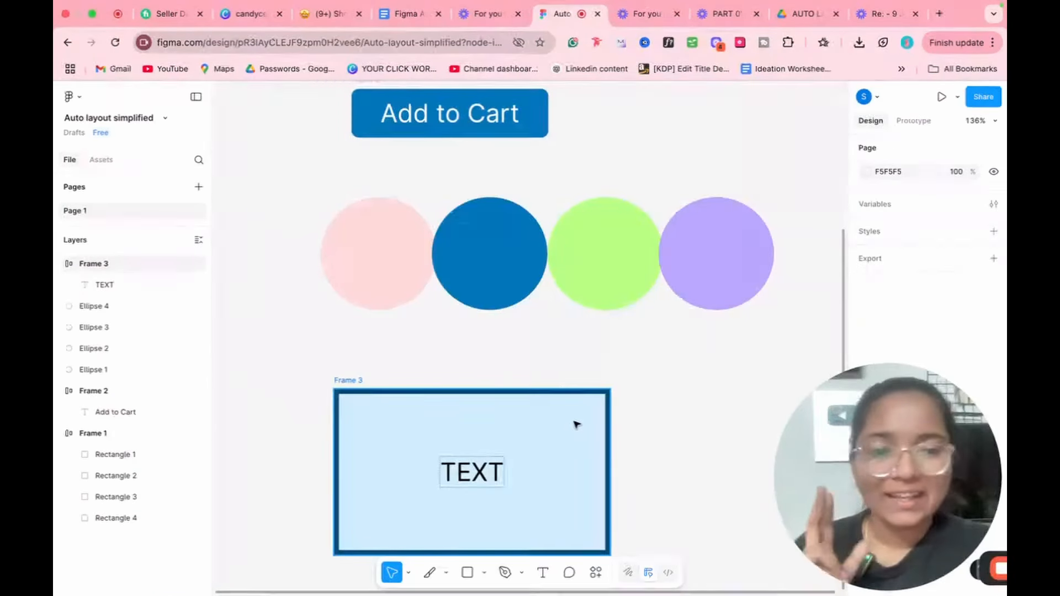
Add auto layout to the four coloured circles and overlap them with a horizontal gap of -42.
drag(323, 333, 741, 255)
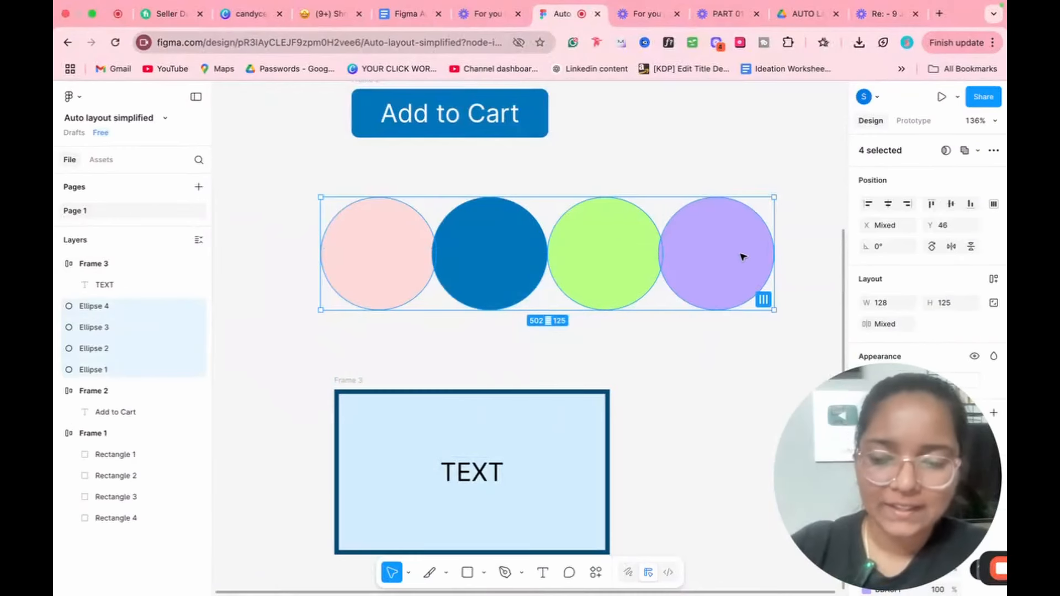
key(shift+a)
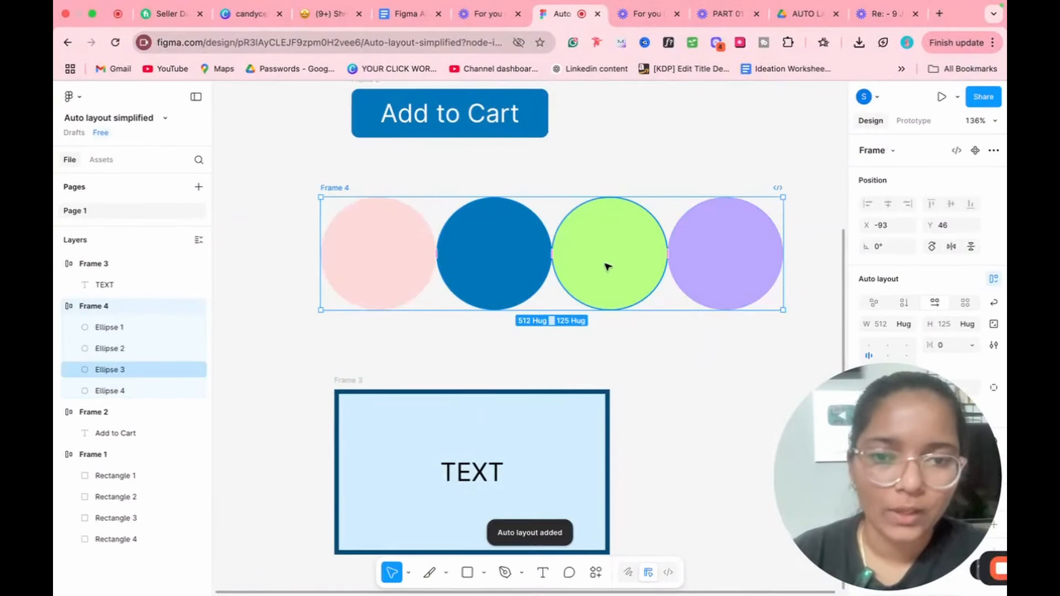
scroll(551, 259, right, 2)
scroll(551, 259, down, 1)
scroll(551, 264, up, 1)
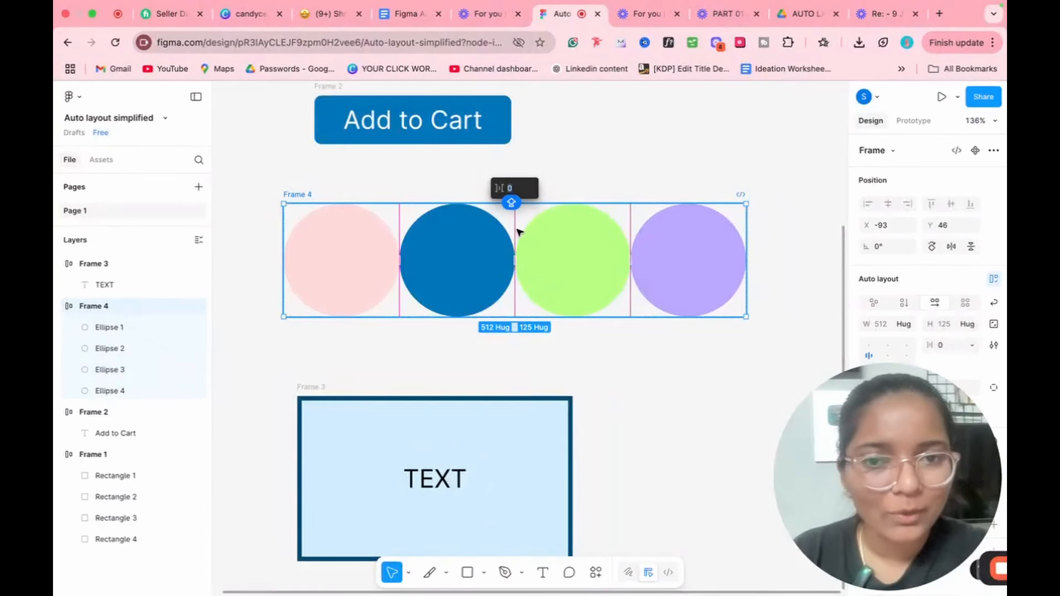
drag(516, 245, 449, 266)
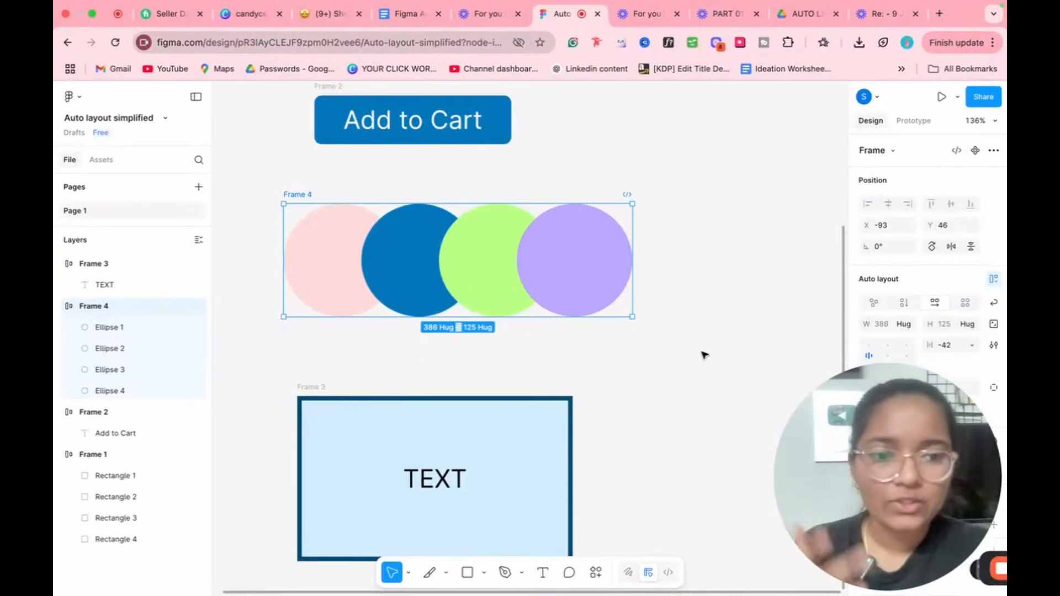
drag(896, 543, 179, 544)
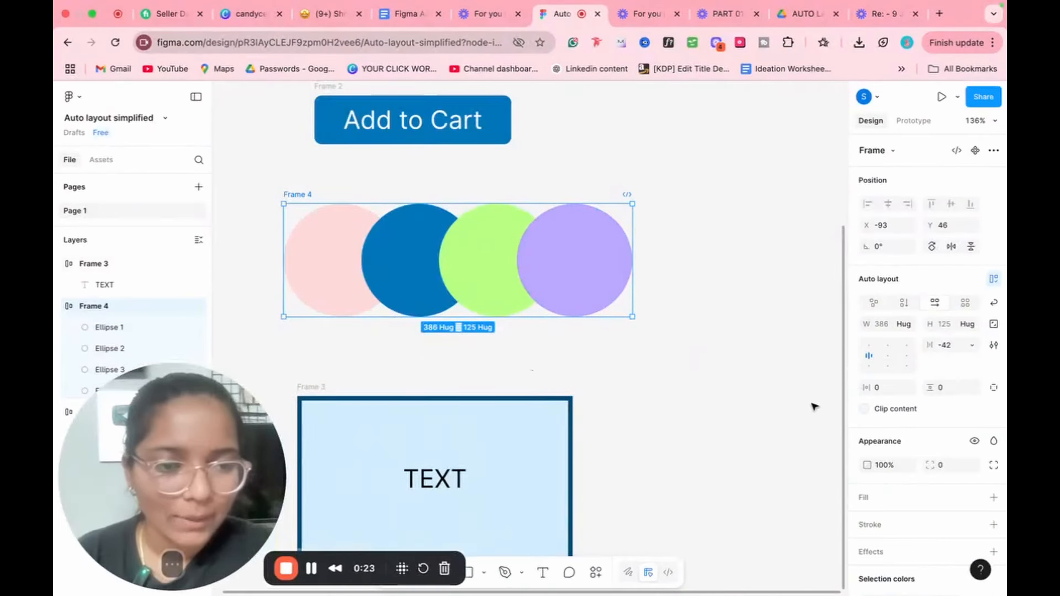
Compare First on top and Last on top canvas stacking for the overlapping circles, and finish with First on top.
click(994, 346)
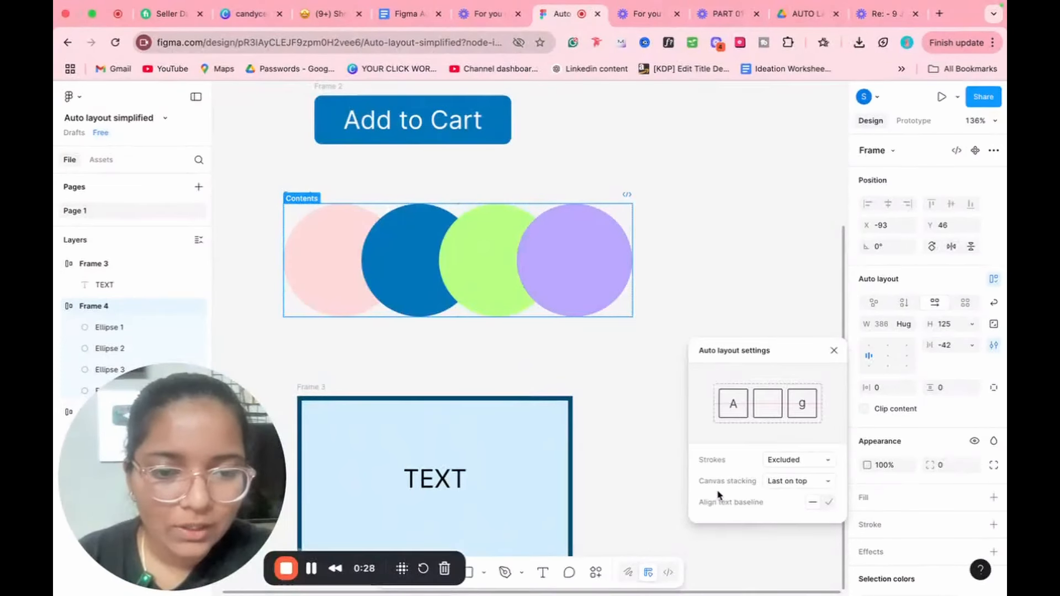
click(806, 484)
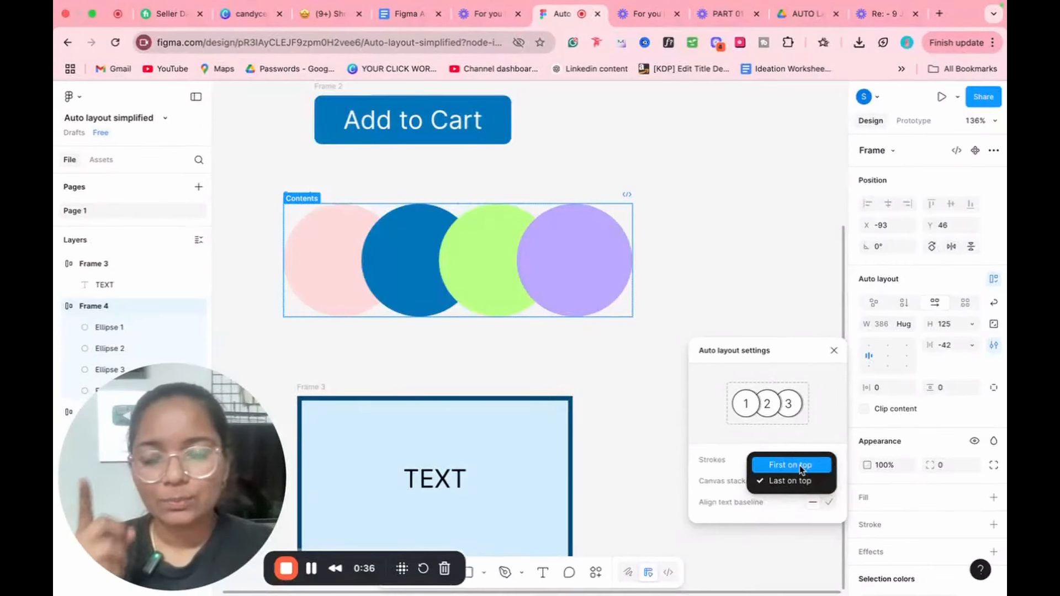
click(801, 469)
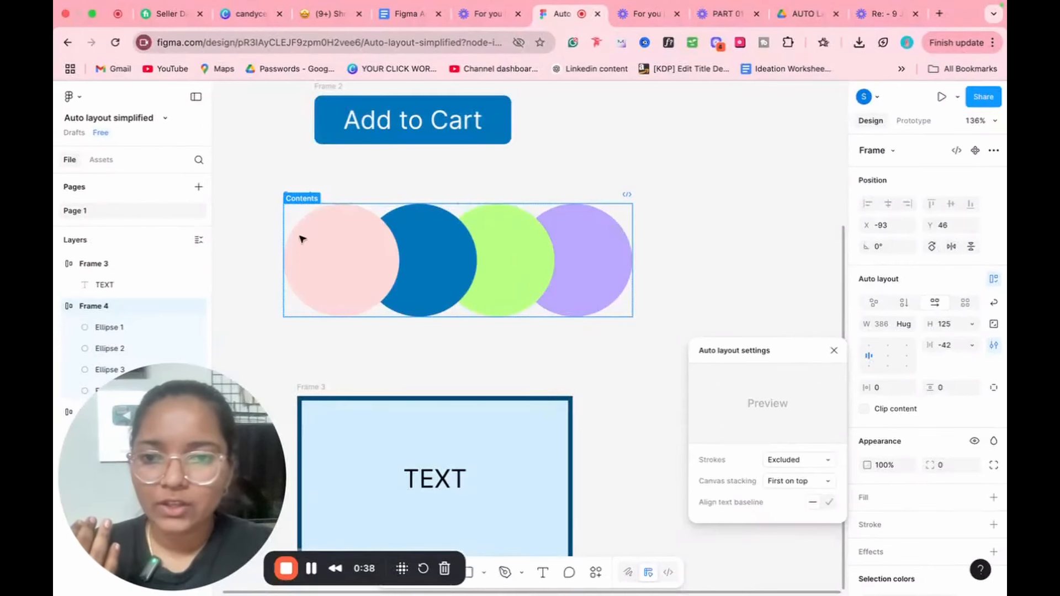
click(792, 481)
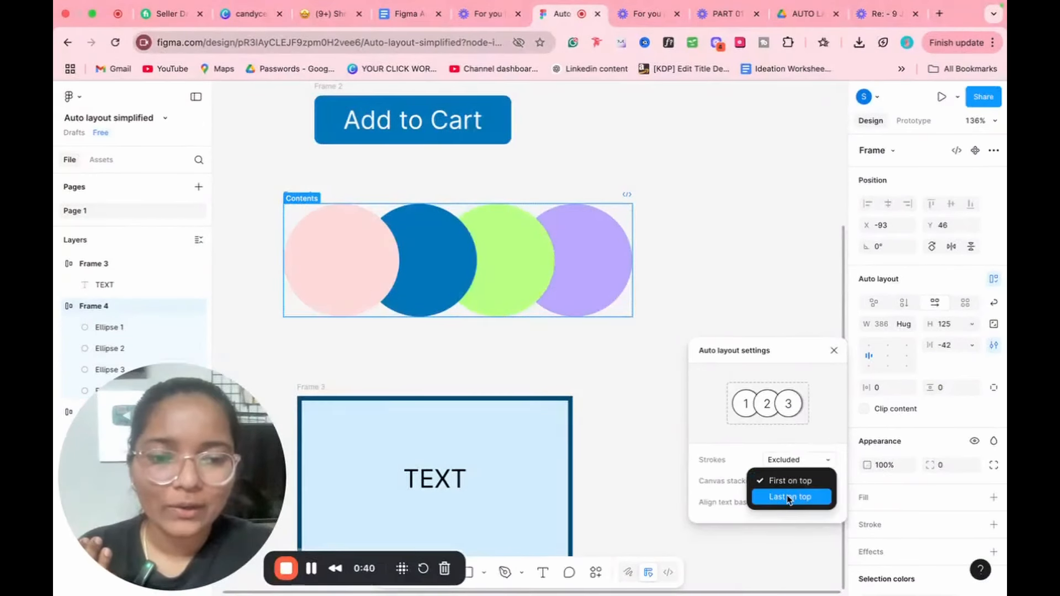
click(790, 498)
click(788, 484)
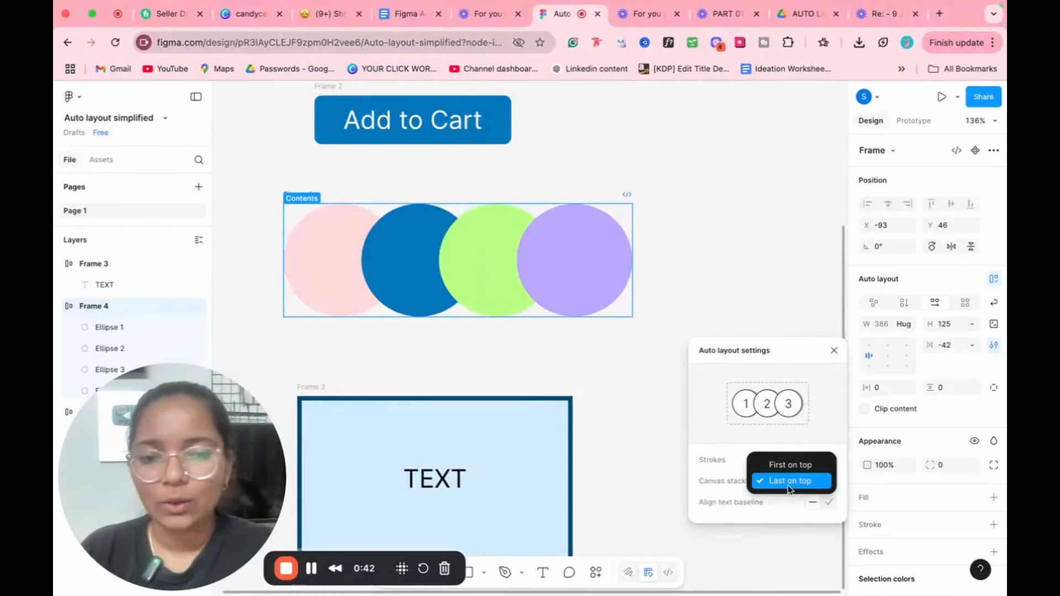
click(791, 463)
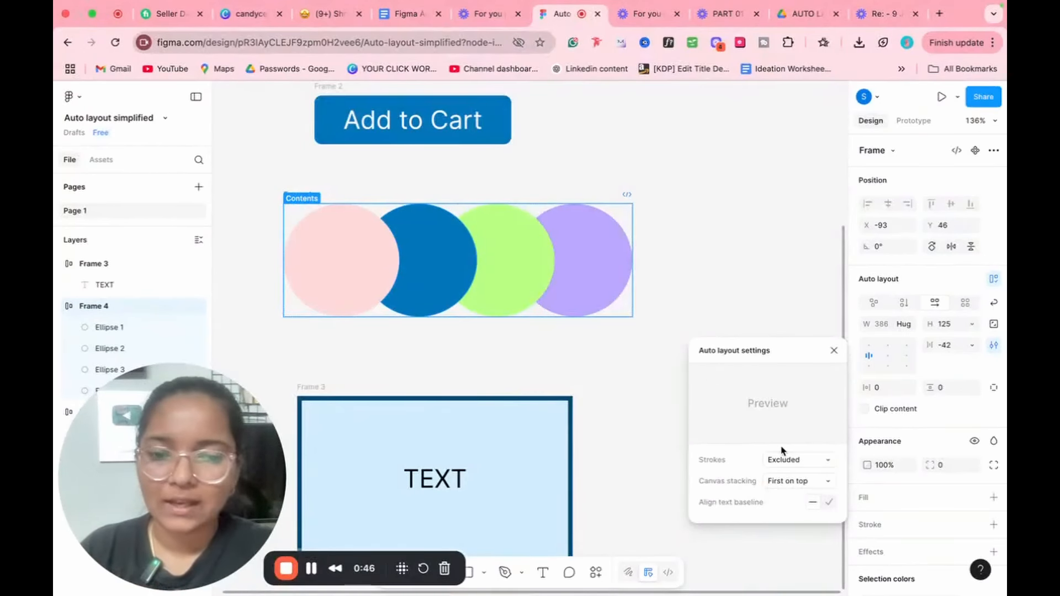
click(834, 350)
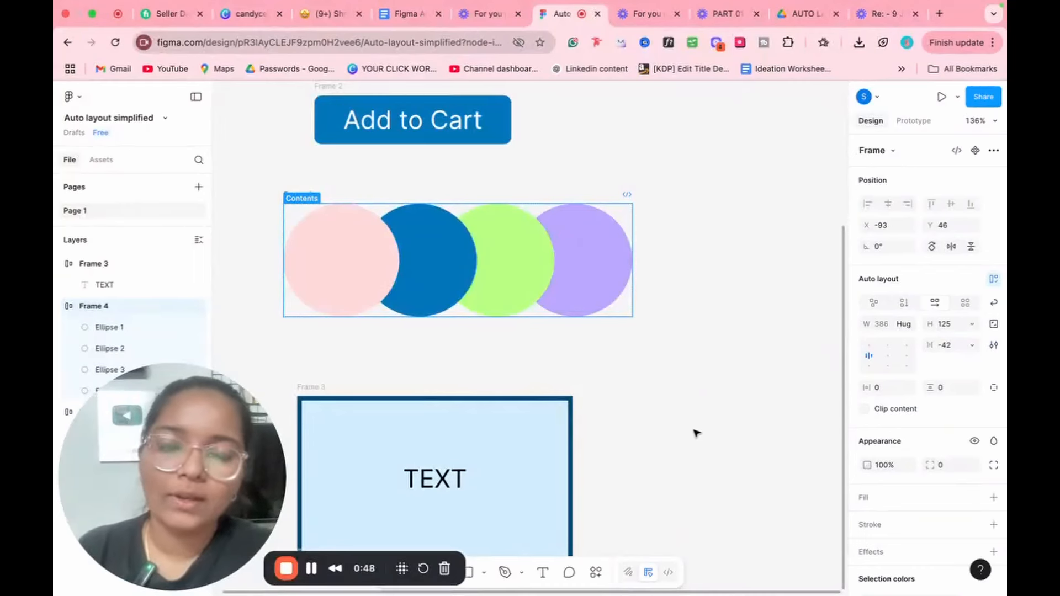
Measure the distances from the text to the edges of the blue-bordered frame.
scroll(695, 432, down, 5)
scroll(695, 433, left, 4)
click(590, 378)
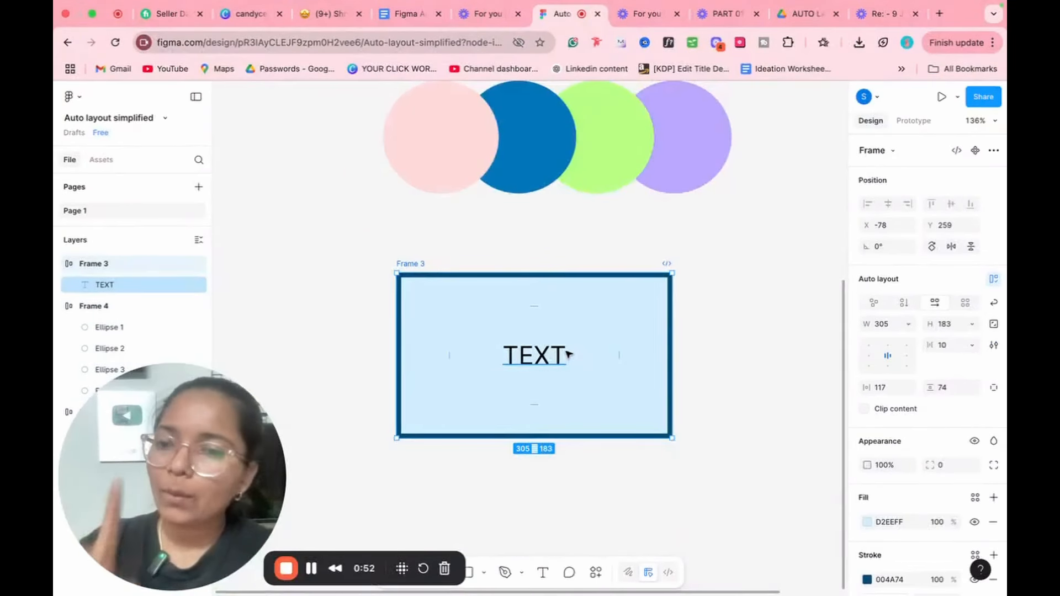
click(569, 356)
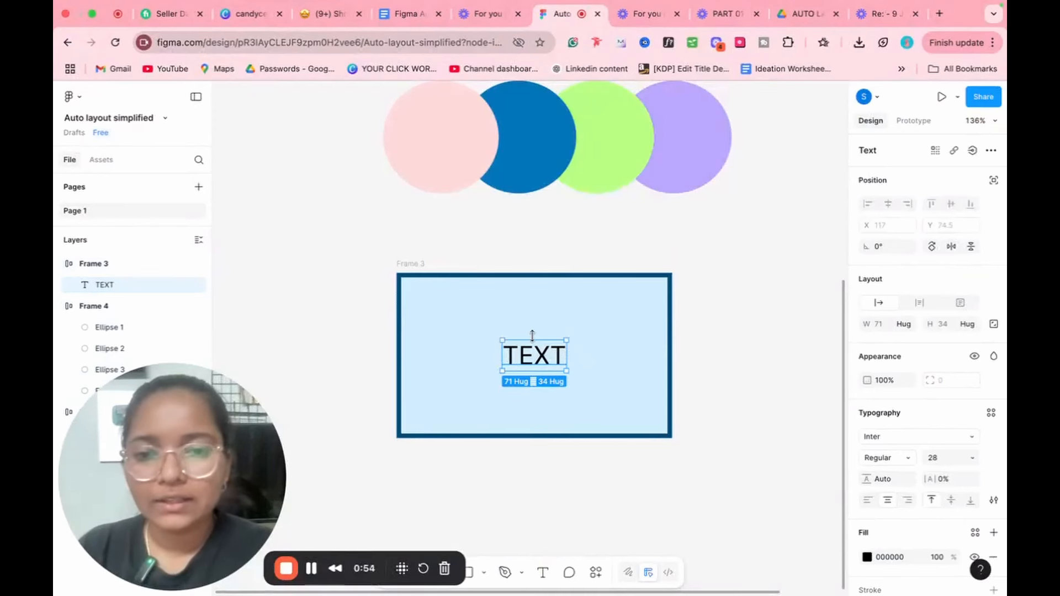
key(alt)
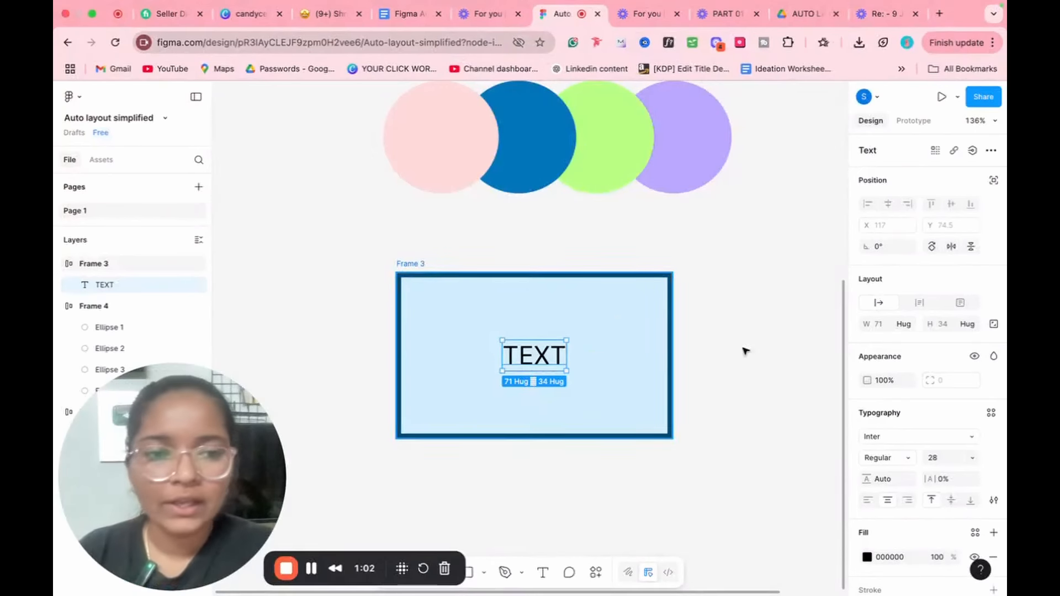
Check the strokes options in the blue-bordered frame's auto layout settings and inspect the padding around its text.
click(582, 338)
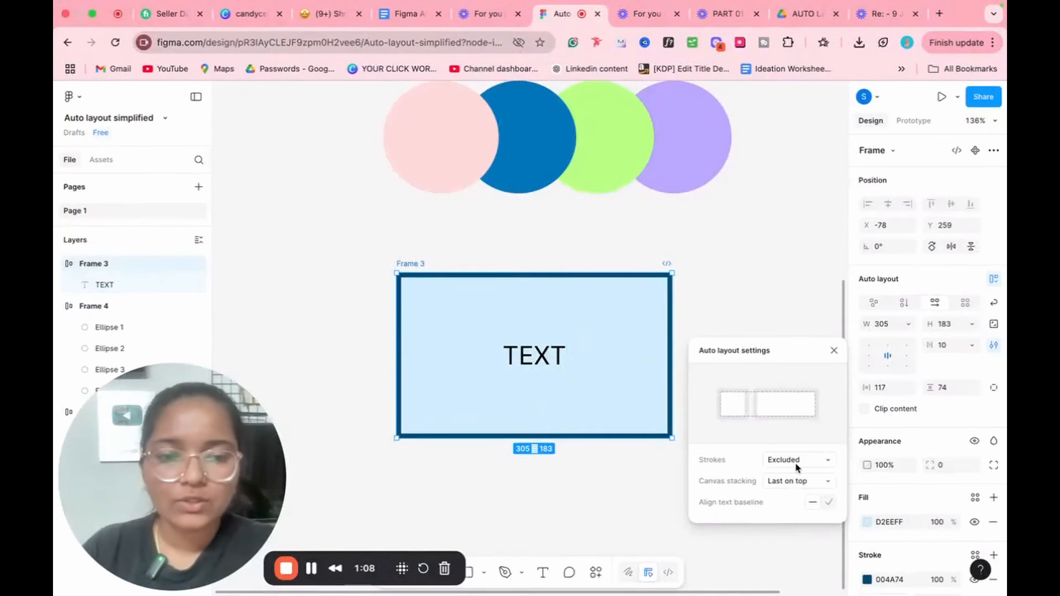
click(781, 464)
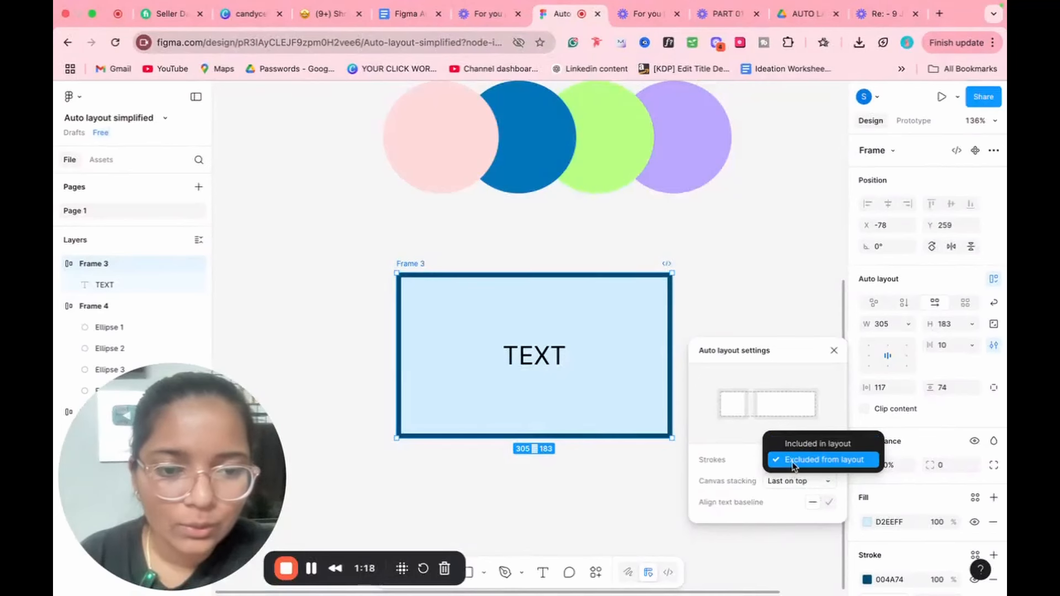
click(793, 459)
key(Return)
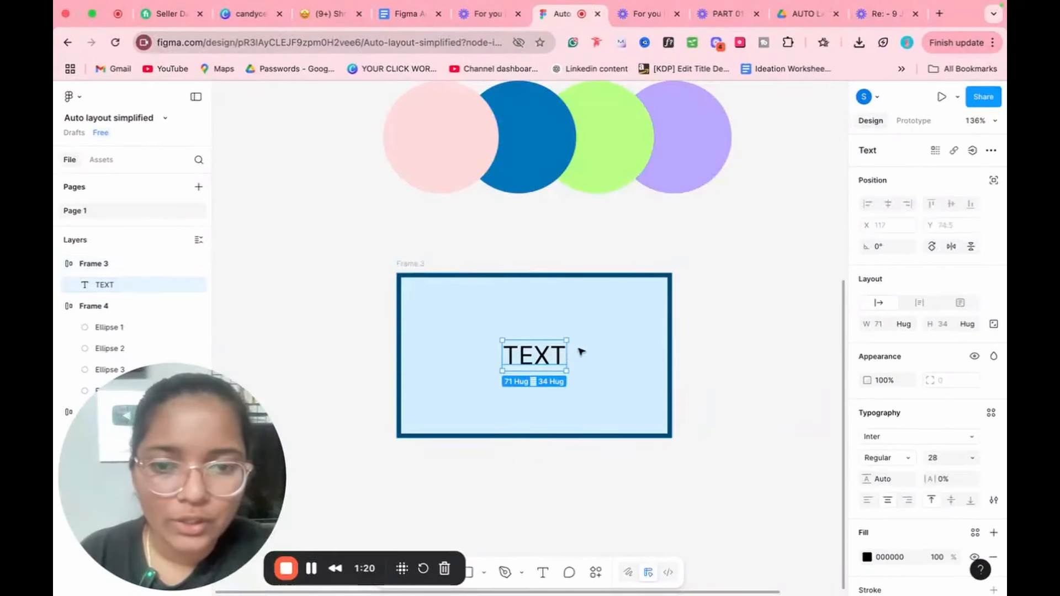
click(581, 351)
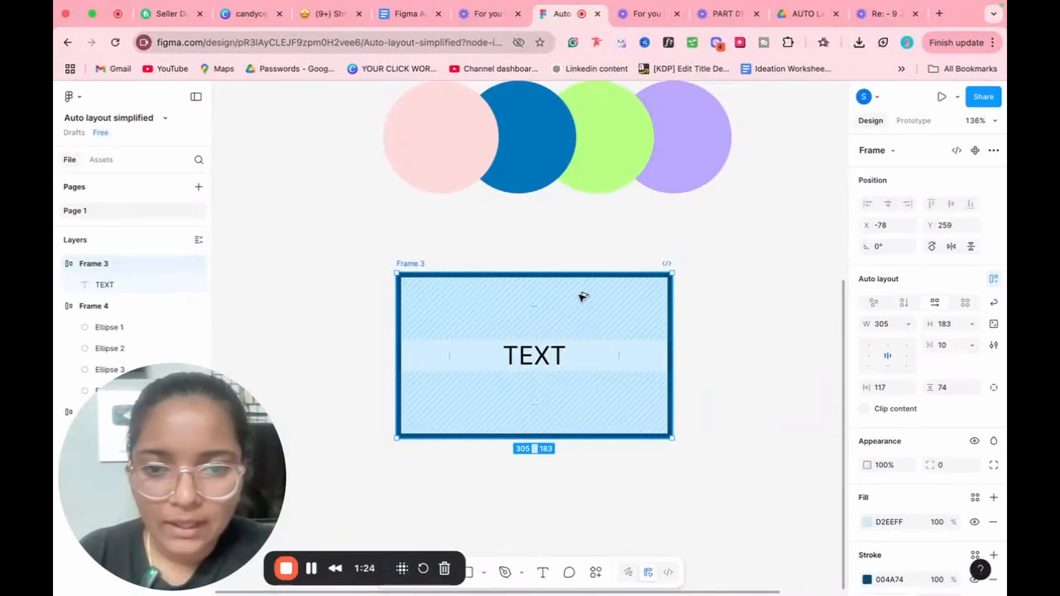
click(525, 355)
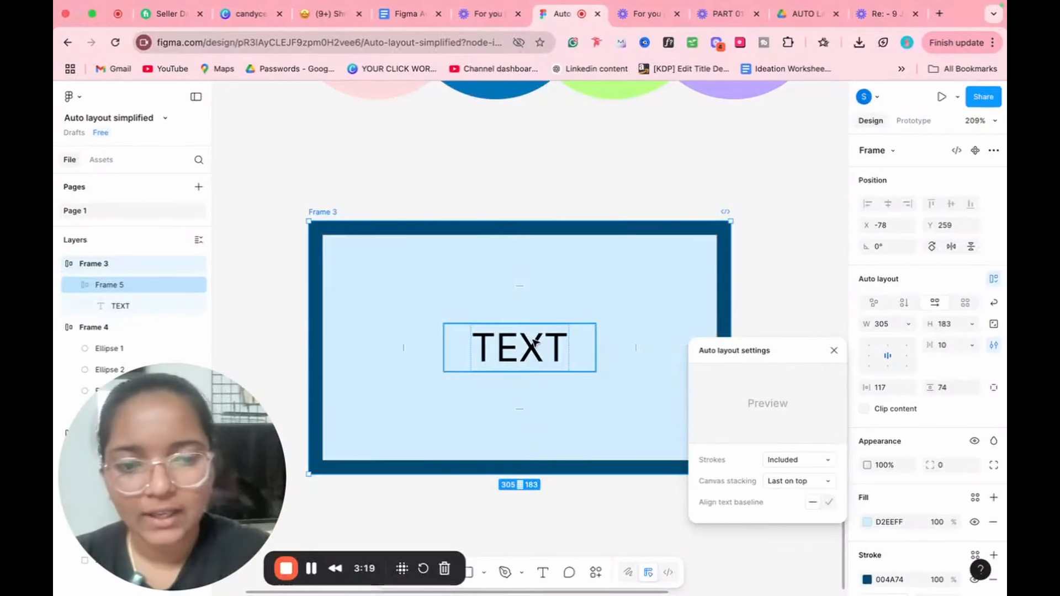
Set the blue-bordered frame's strokes to Excluded from layout and close its auto layout settings.
click(784, 461)
click(824, 476)
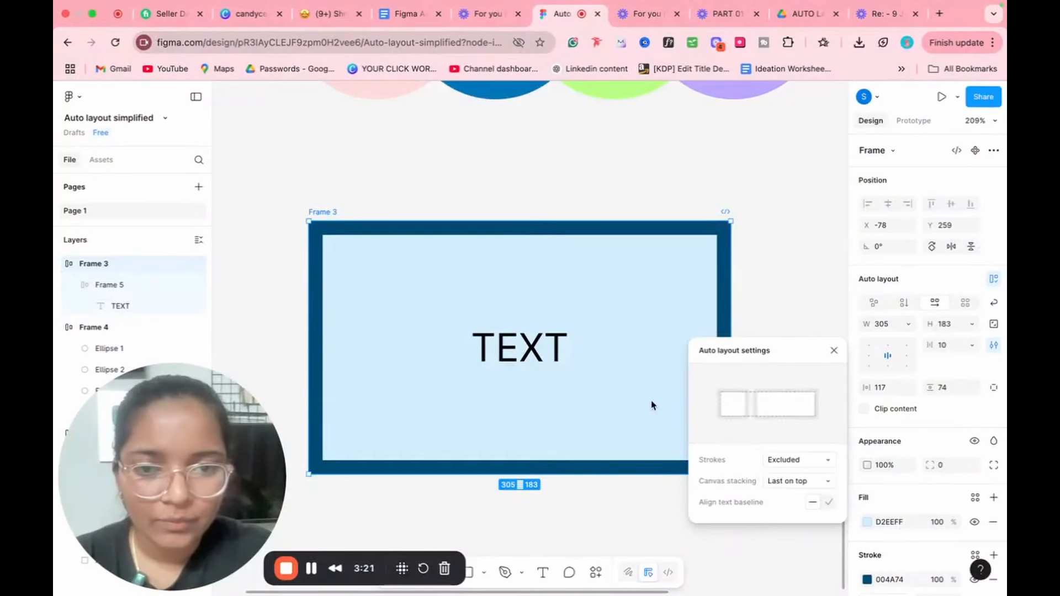
click(524, 332)
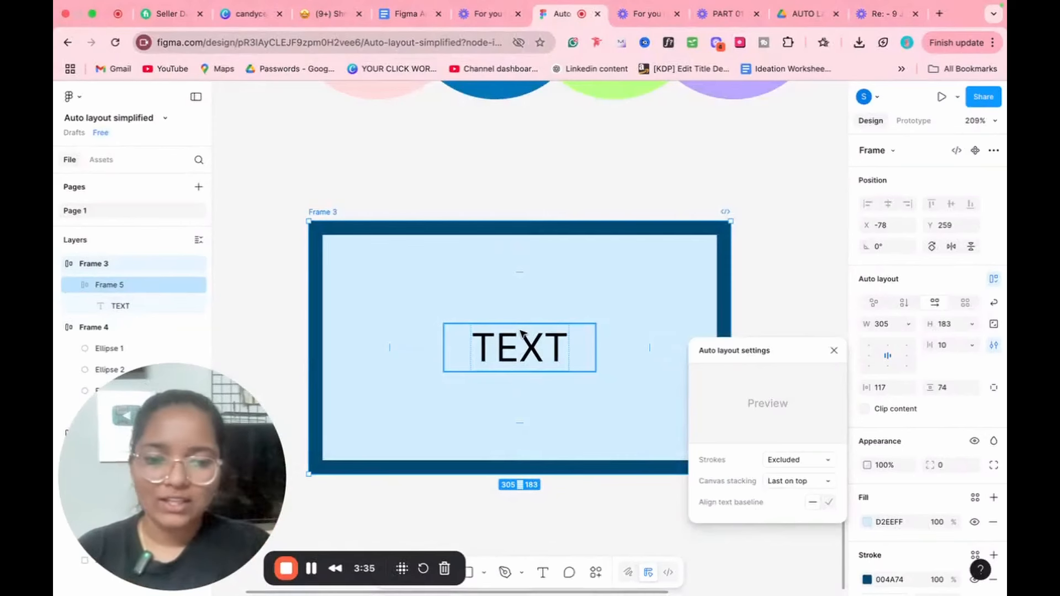
click(832, 350)
Add a text box about 60 by 35 reading "TEXT" in the empty area below the blue-bordered frame.
scroll(685, 442, down, 4)
scroll(676, 447, down, 5)
scroll(663, 430, up, 2)
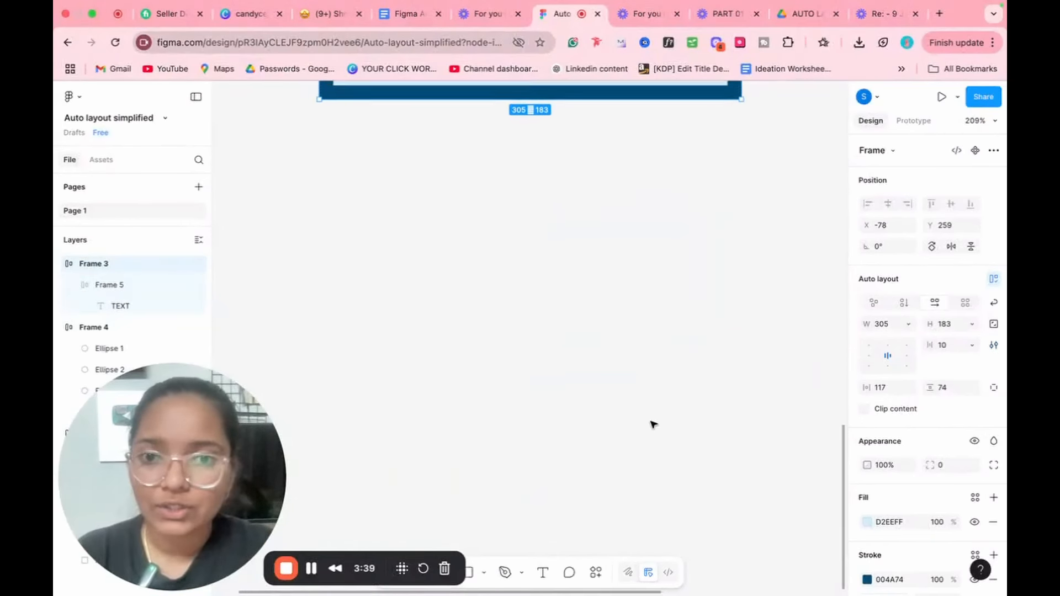
key(t)
drag(409, 239, 494, 288)
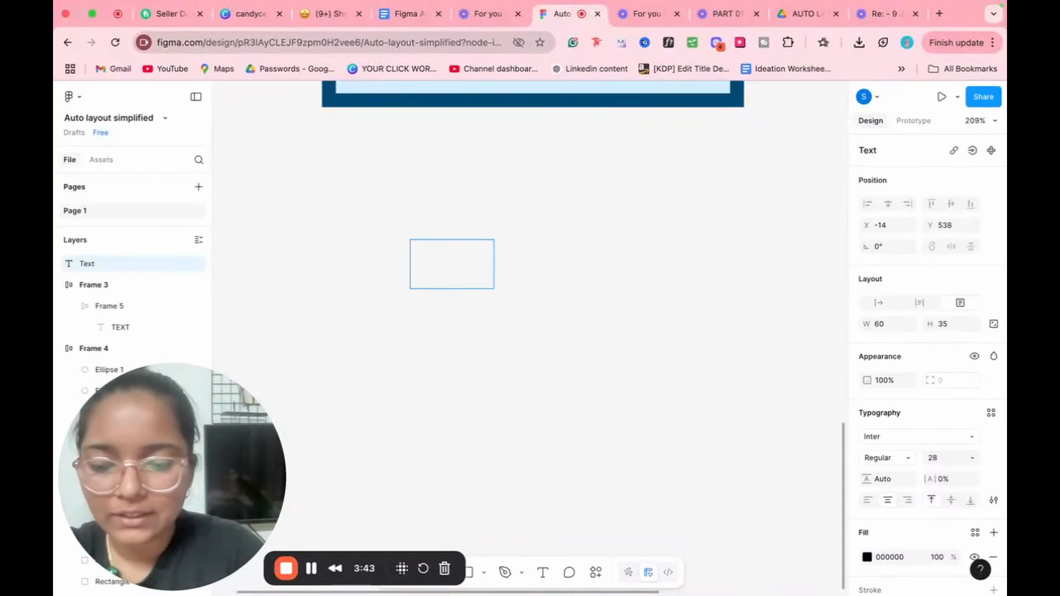
text(TEXT)
key(Escape)
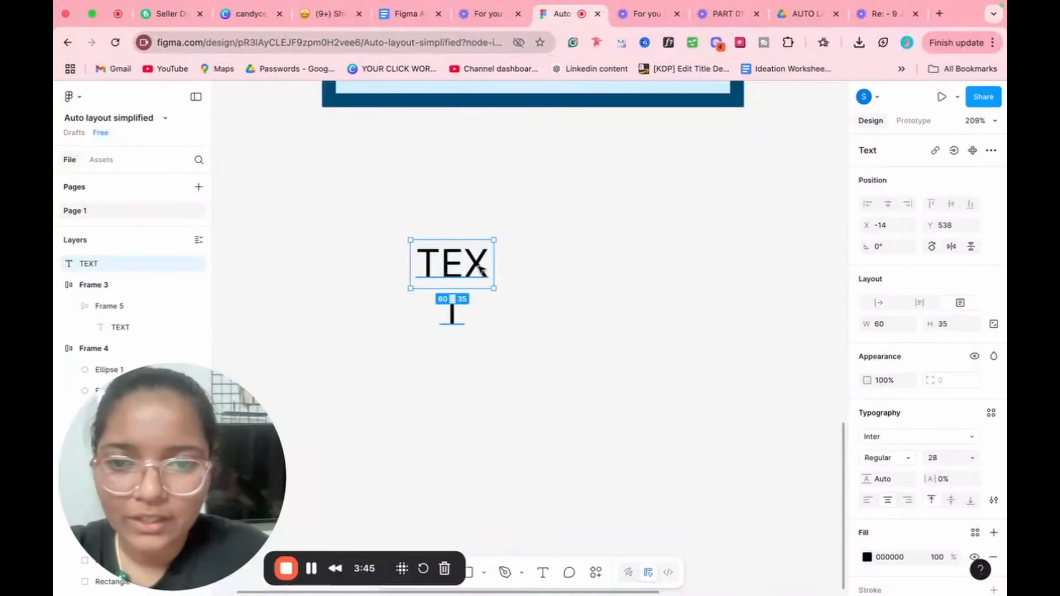
Widen the new text box to about 86 and duplicate it twice to form a row of three.
drag(494, 267, 741, 276)
drag(731, 231, 367, 350)
scroll(756, 265, right, 3)
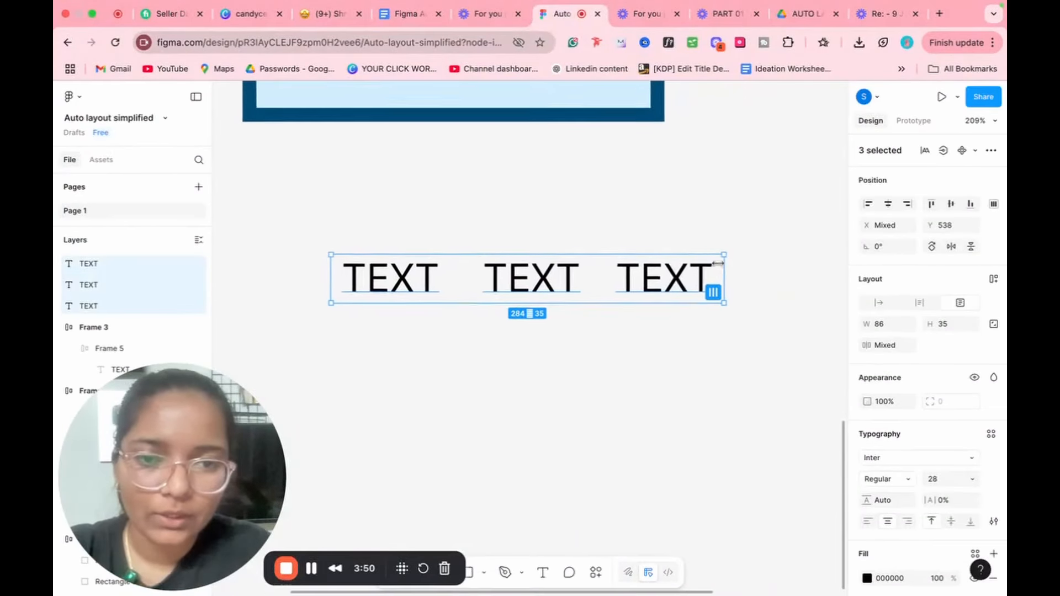
click(730, 298)
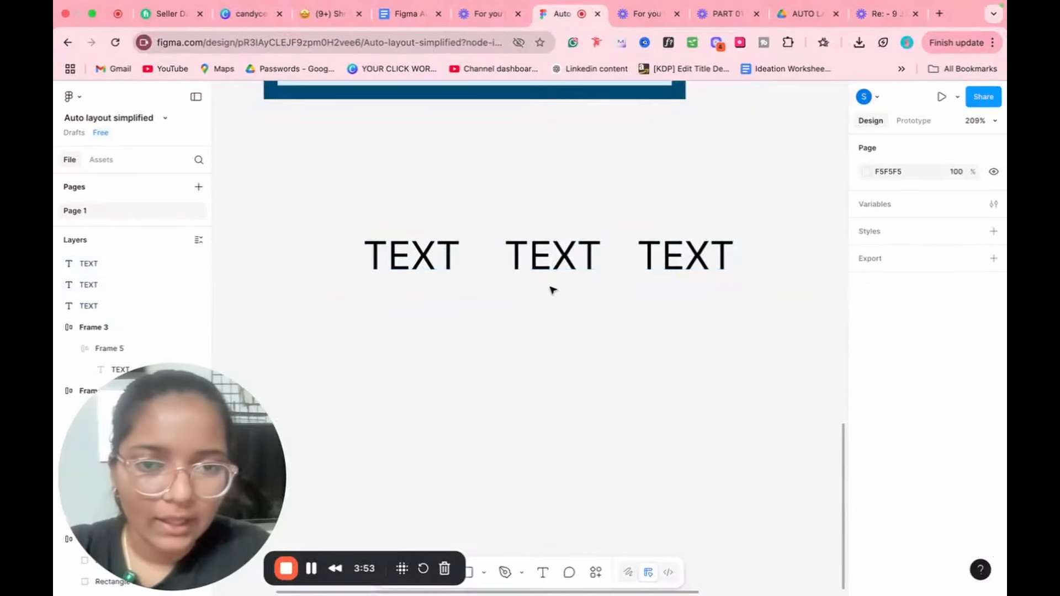
Set the middle text box in the row to Black weight at size 20.
click(552, 268)
click(884, 461)
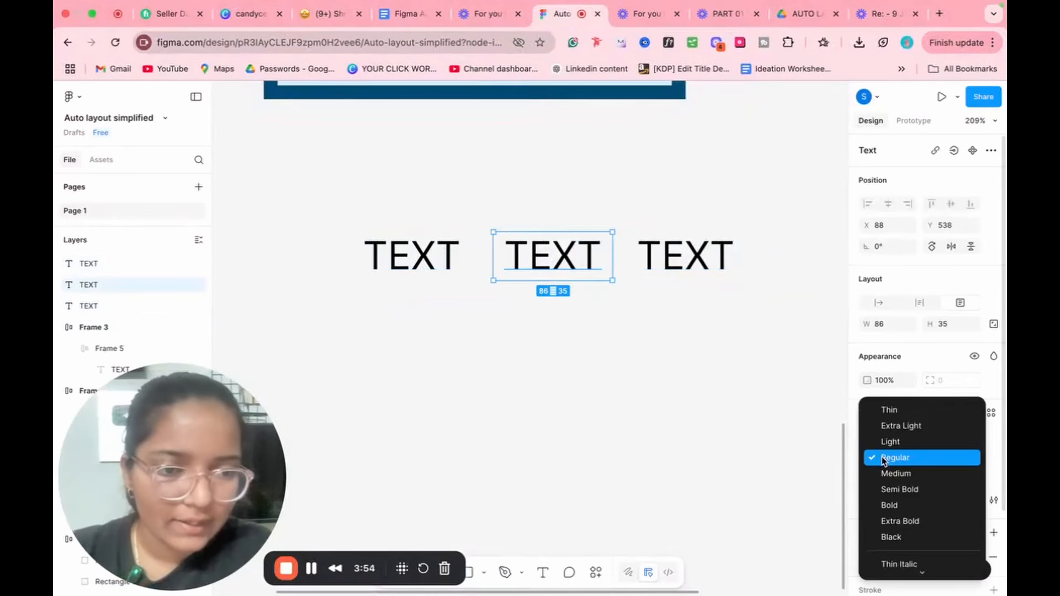
click(899, 537)
click(951, 467)
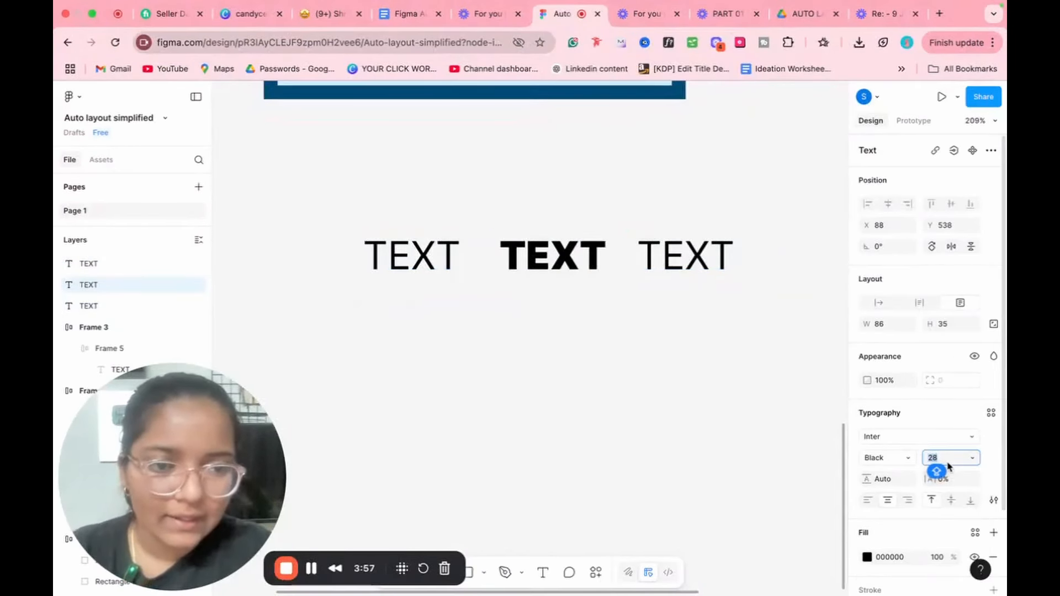
click(939, 466)
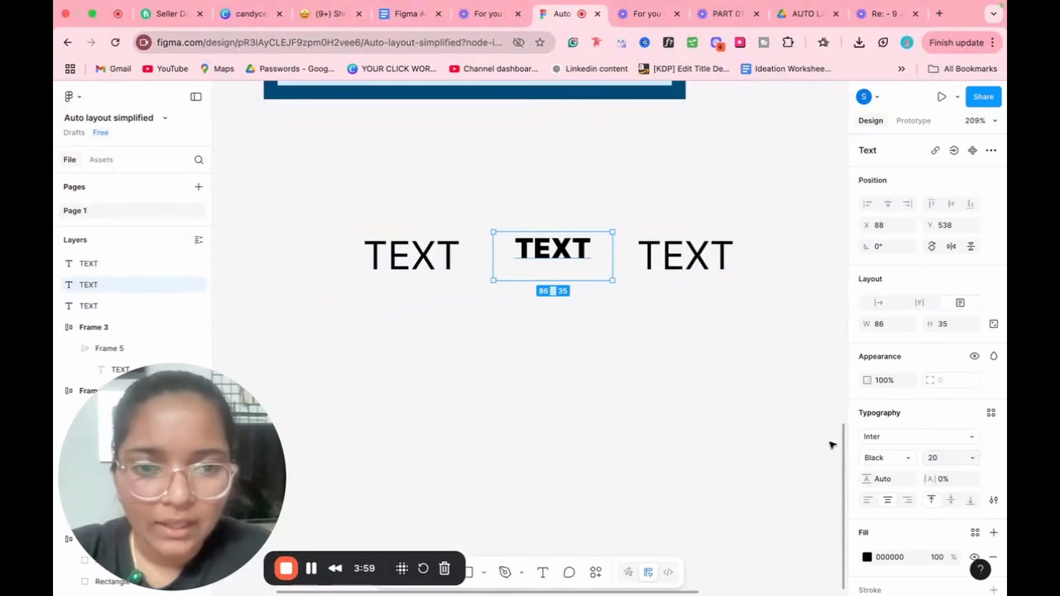
Set the last text box in the row to Extra Light at size 45 and widen it to about 123.
click(685, 257)
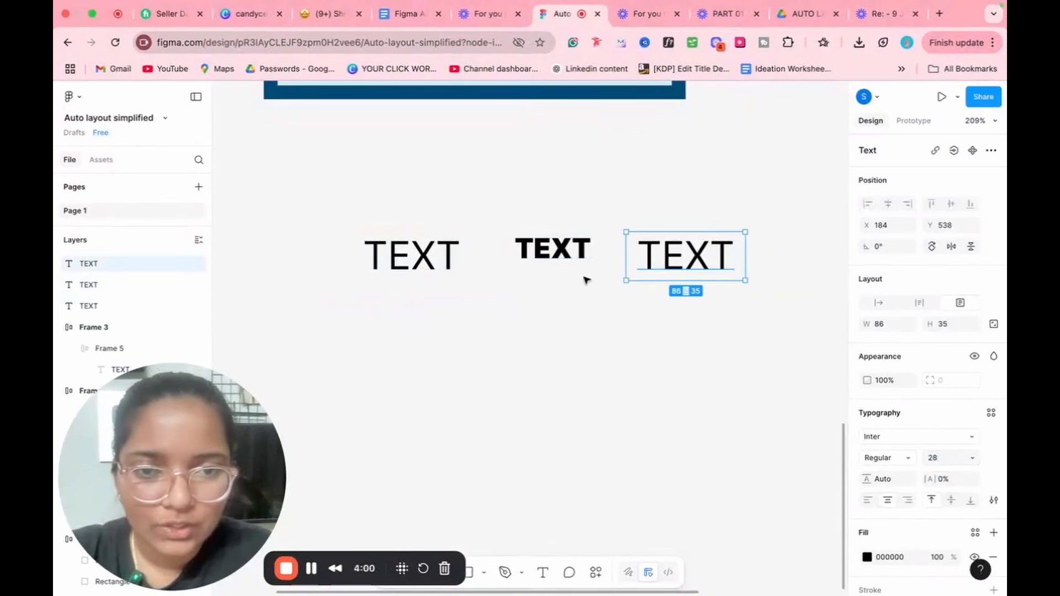
double_click(685, 264)
click(905, 461)
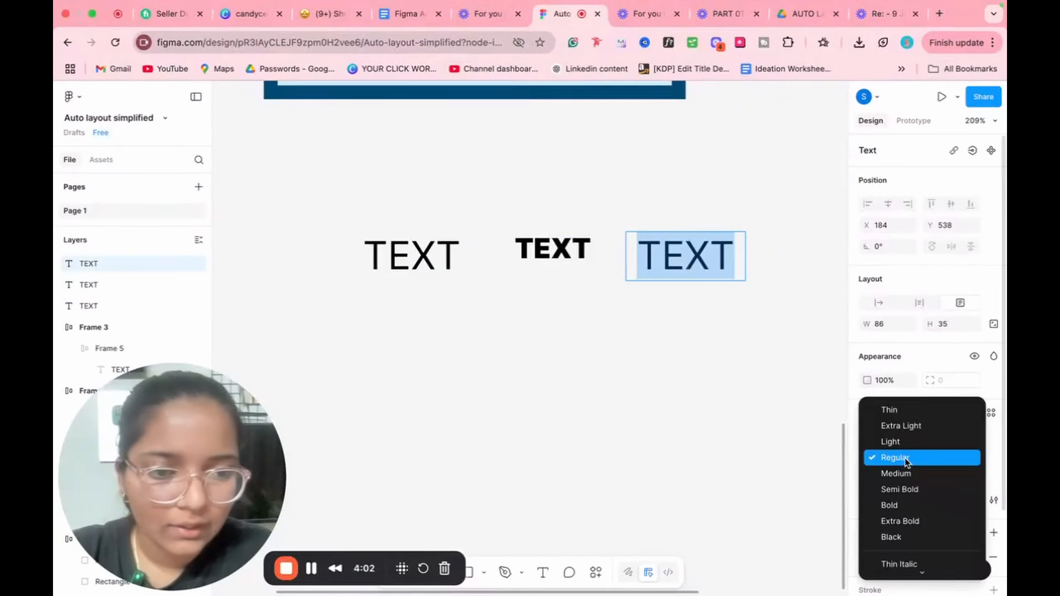
click(900, 425)
click(945, 459)
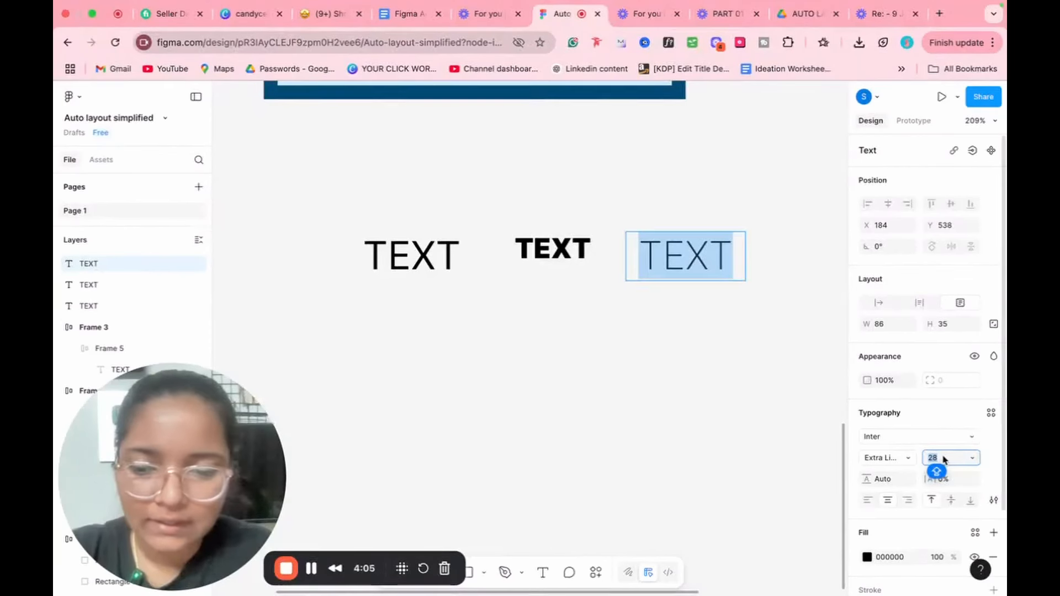
text(45)
key(Return)
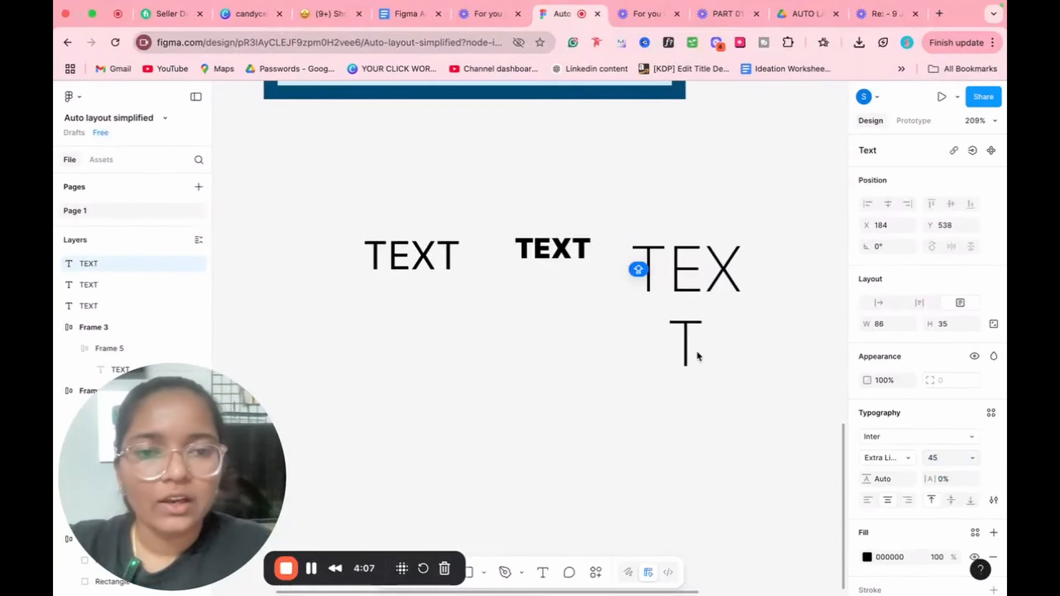
drag(746, 264, 798, 263)
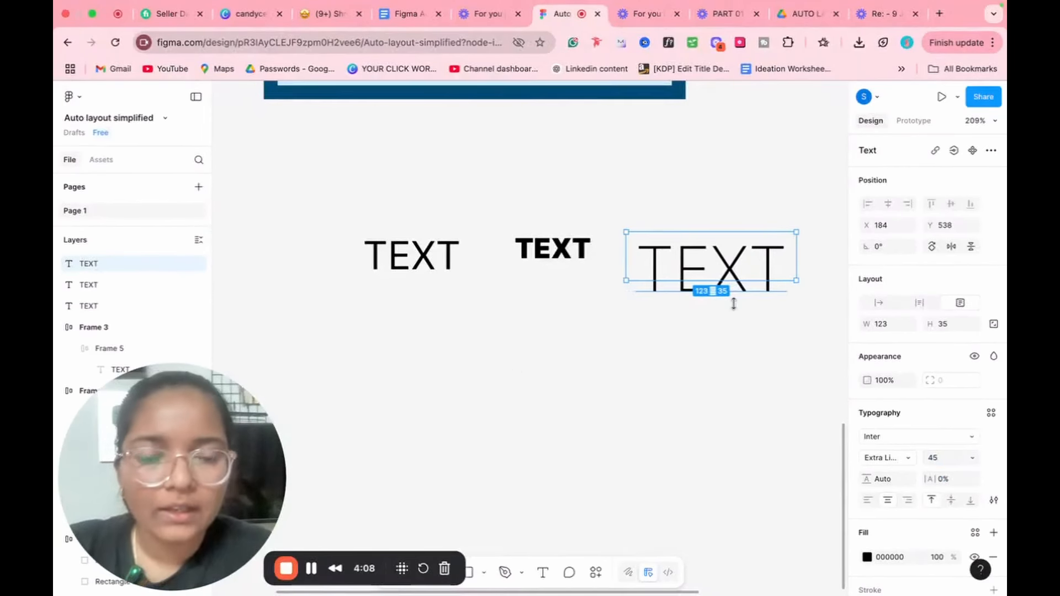
Wrap the three text boxes in a horizontal auto layout frame and centre its content alignment.
click(407, 355)
drag(415, 350, 716, 237)
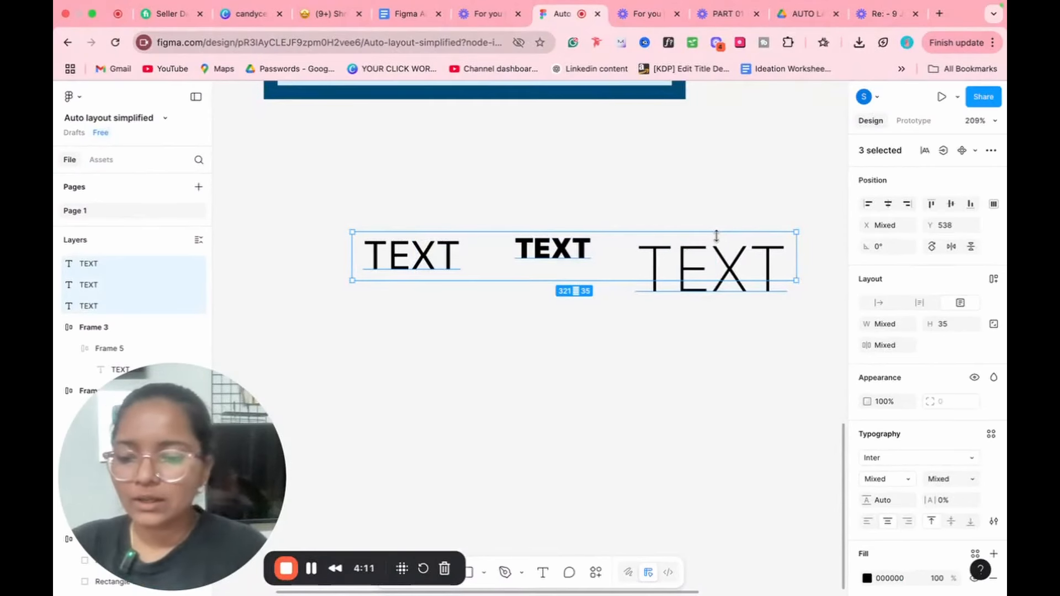
key(shift+a)
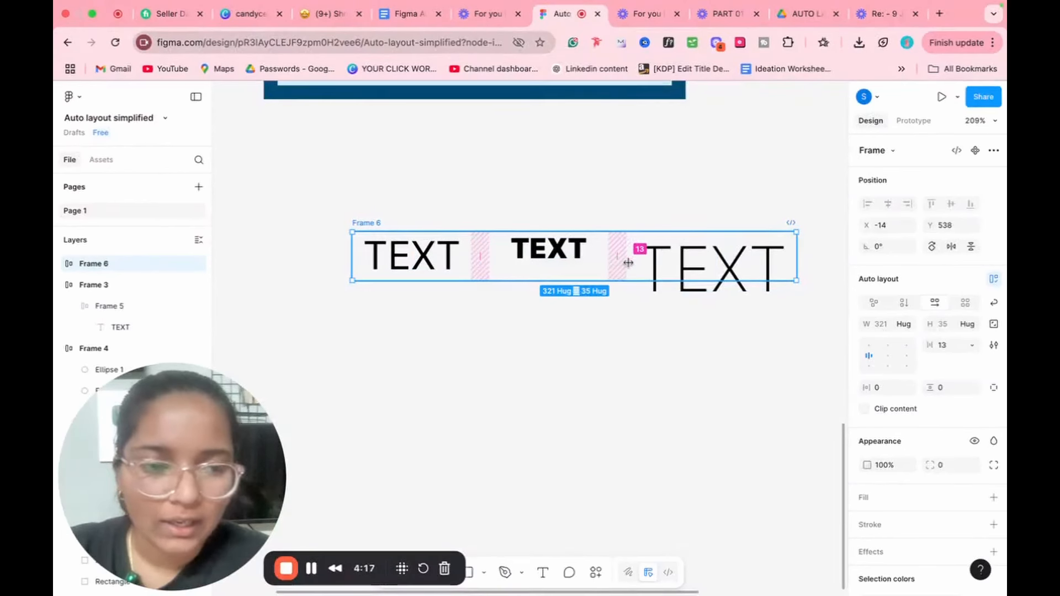
click(888, 356)
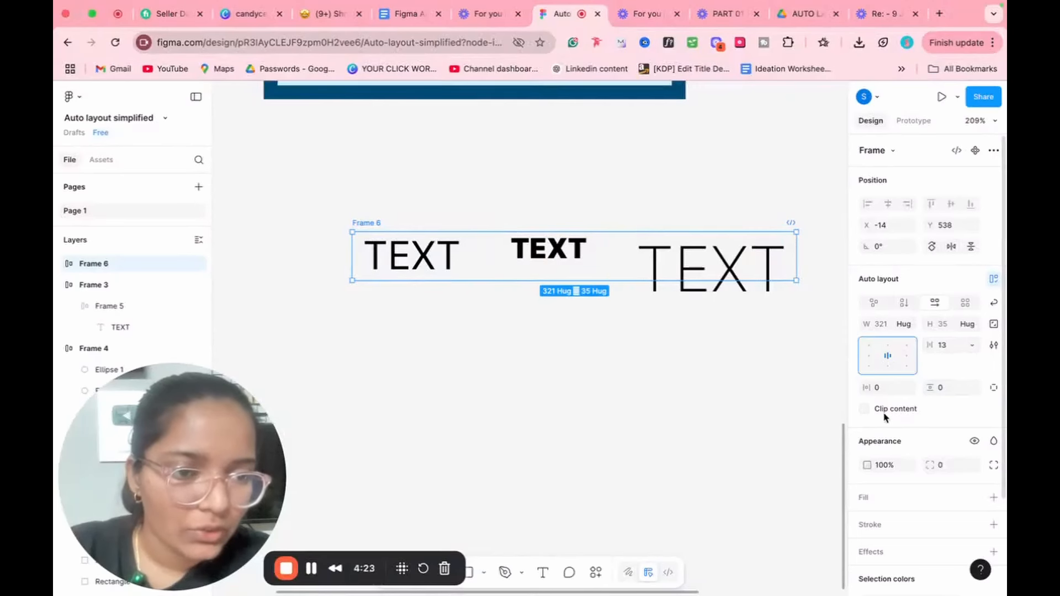
Set the new frame's item gap to 18 and its horizontal and vertical padding to 20.
click(945, 345)
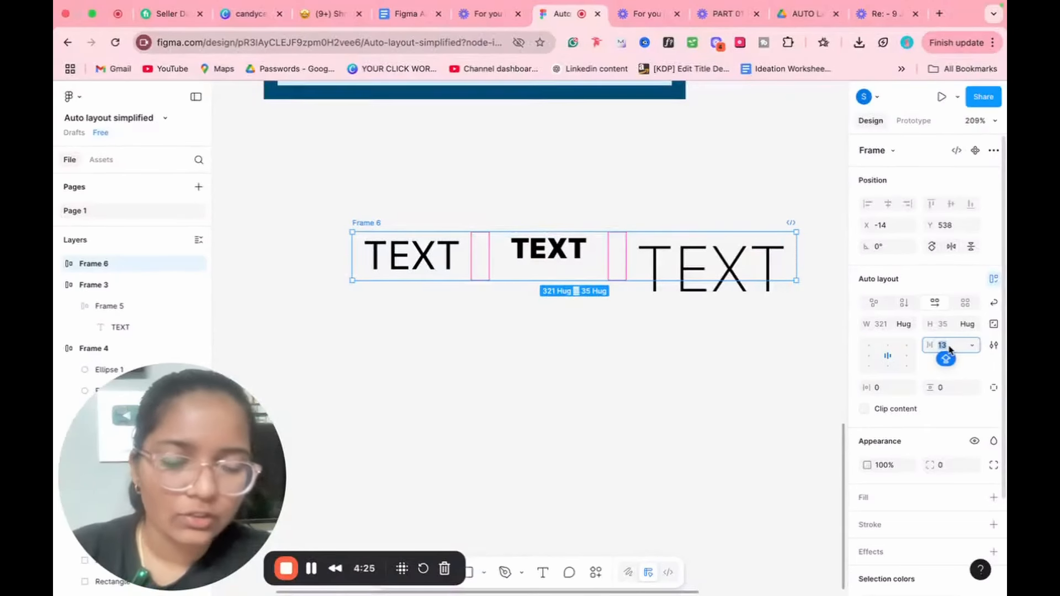
text(18)
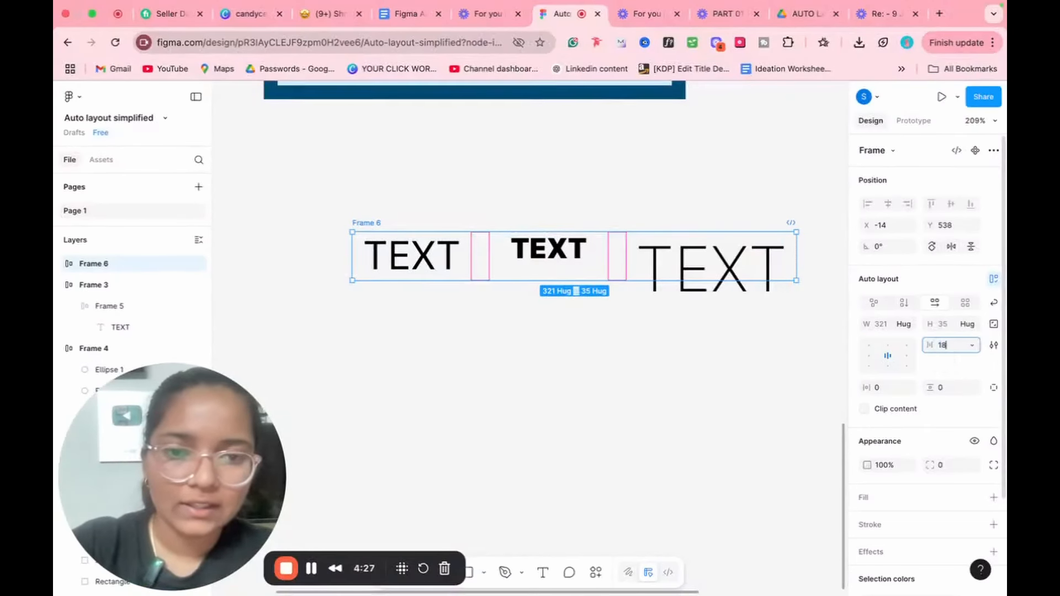
key(Return)
click(883, 387)
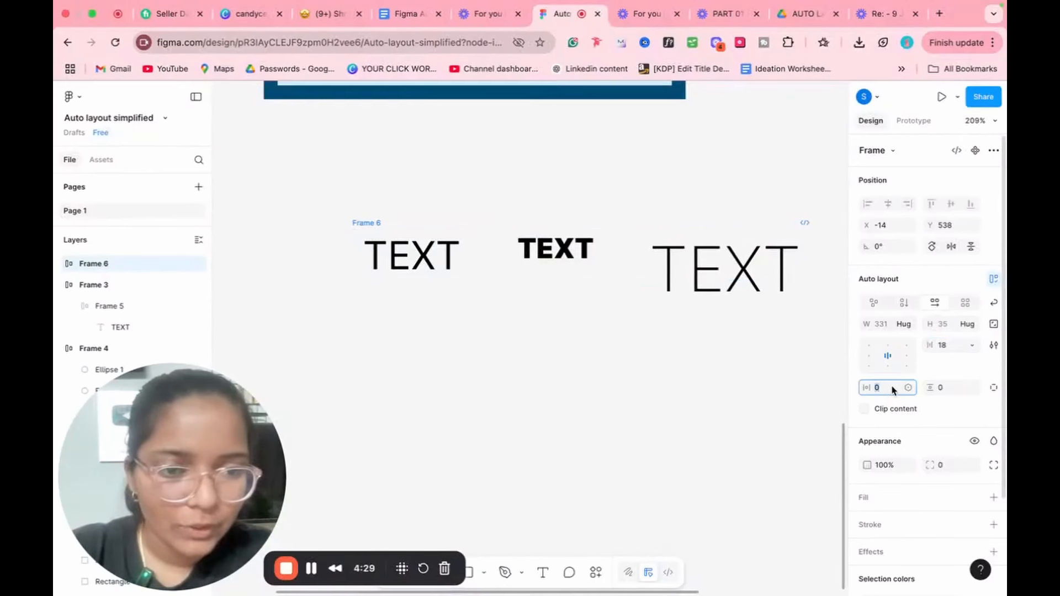
text(2)
key(Return)
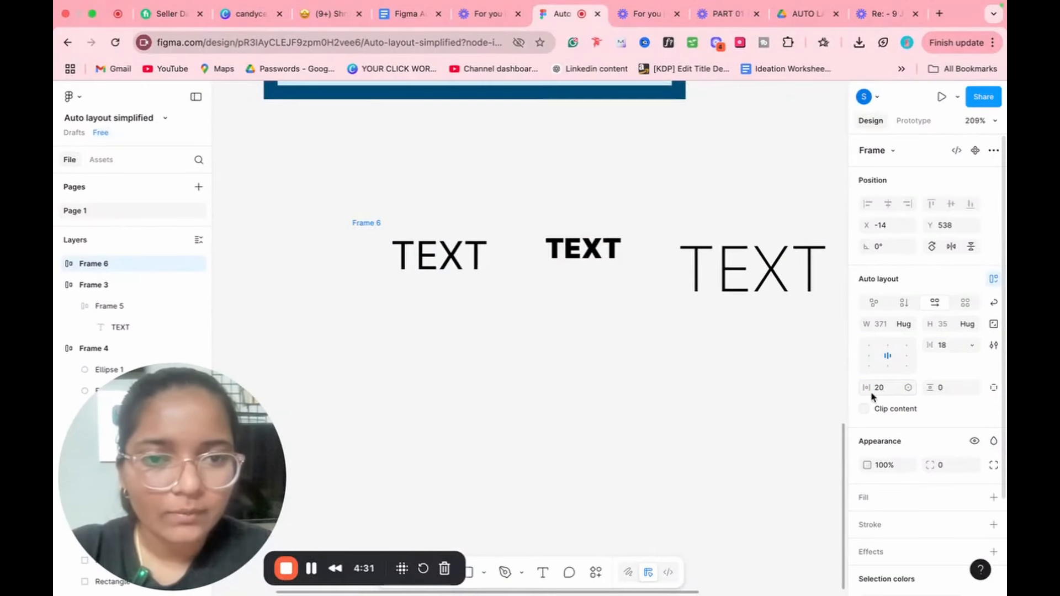
click(939, 388)
text(20)
key(Return)
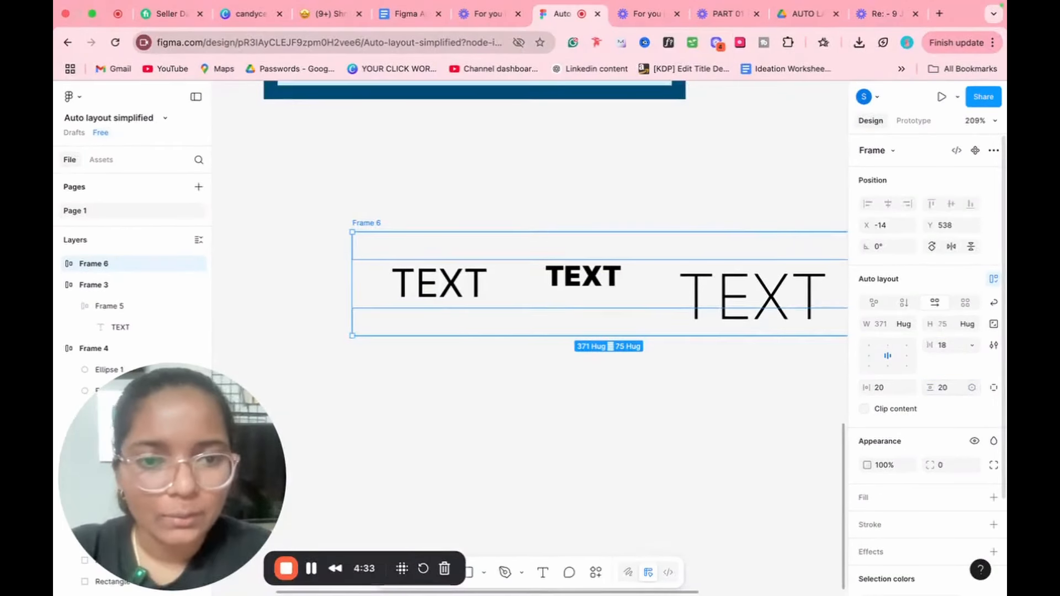
Turn on text baseline alignment for the three-text frame and close its auto layout settings.
scroll(538, 396, right, 3)
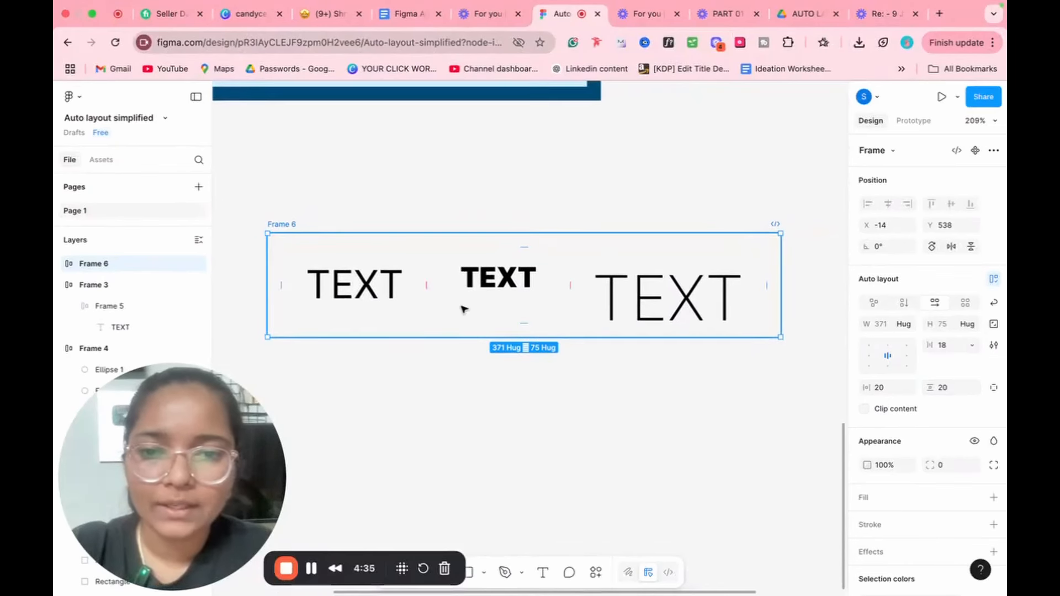
click(538, 297)
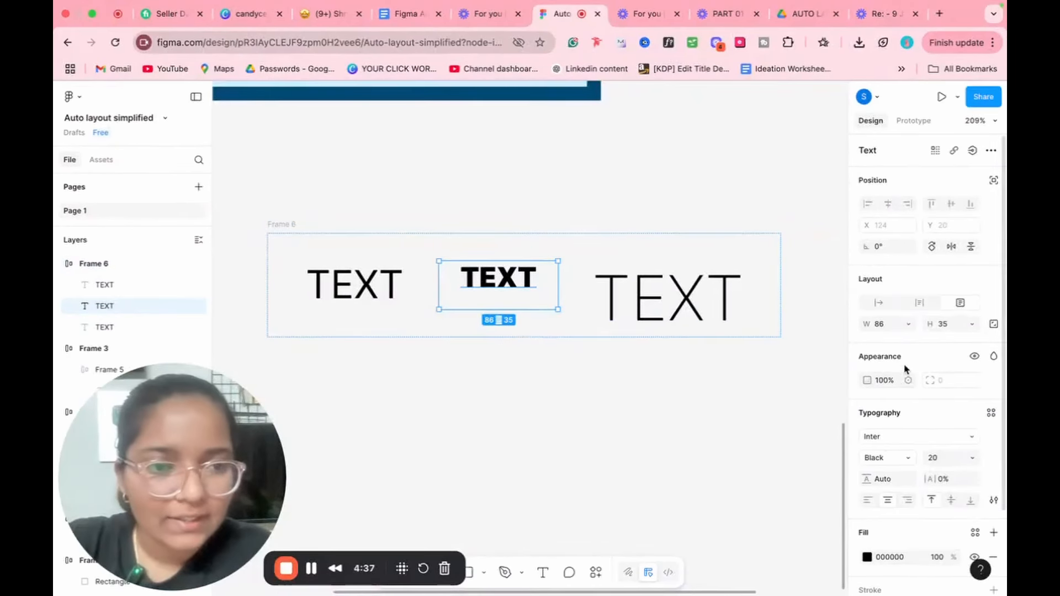
click(667, 397)
drag(485, 381, 628, 298)
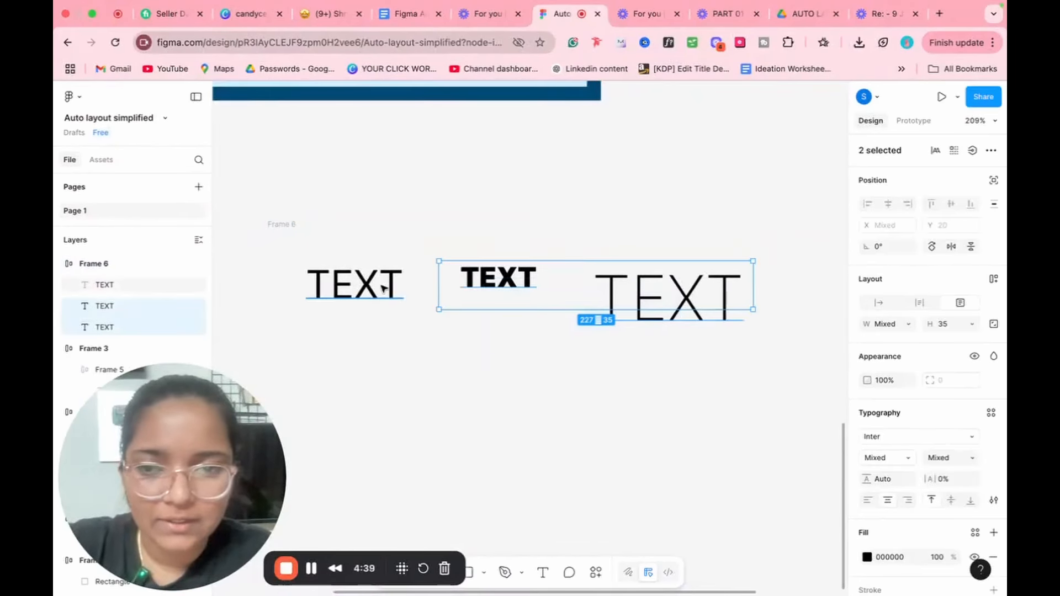
click(339, 253)
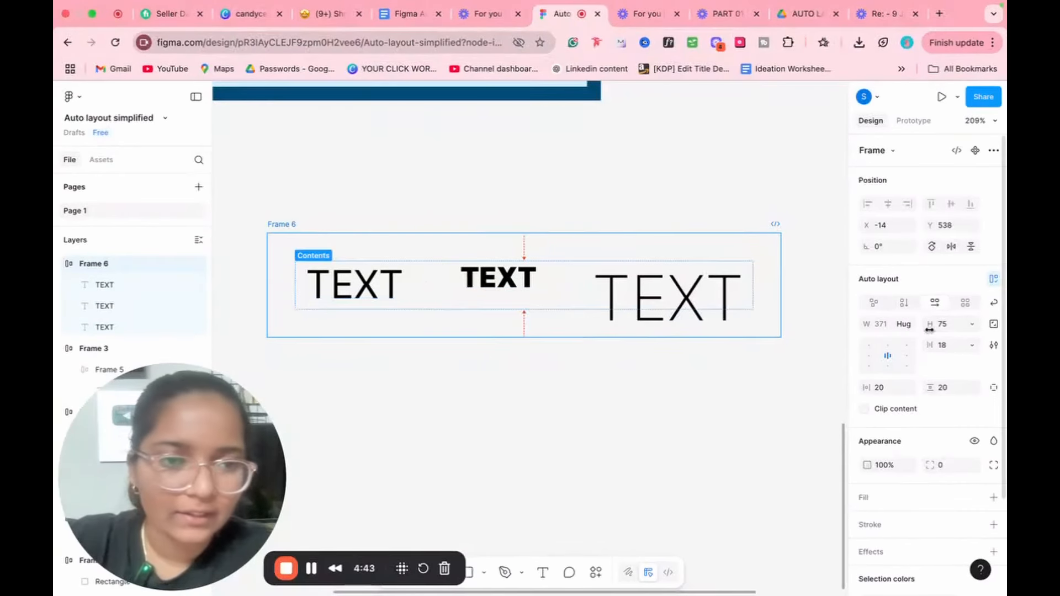
click(994, 346)
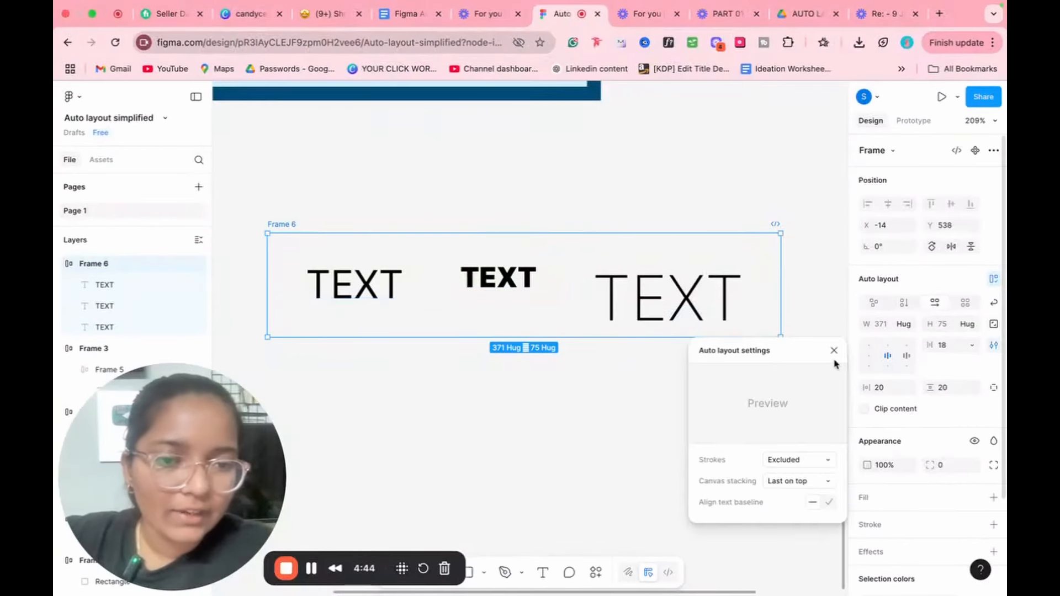
click(811, 503)
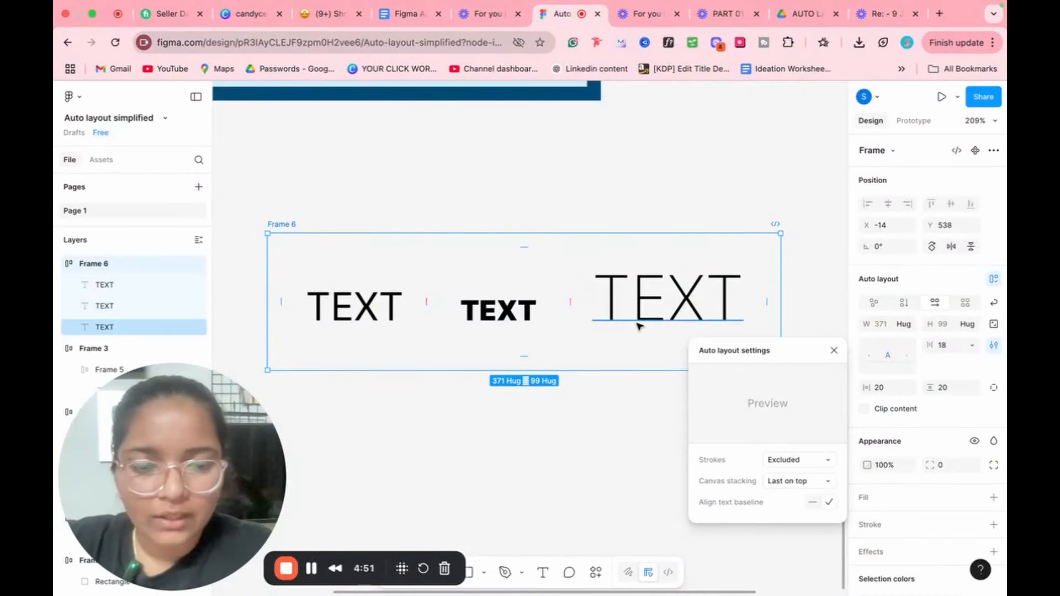
click(834, 351)
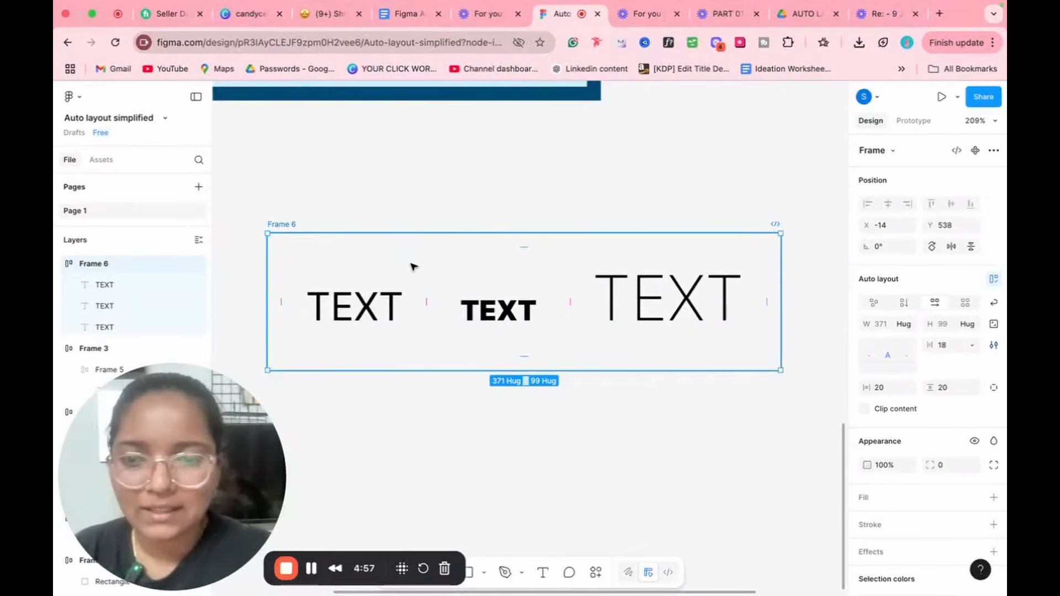
Draw a rectangle about 255 by 81 in the empty canvas area to the right of the existing frames.
scroll(414, 269, up, 5)
scroll(414, 270, left, 5)
scroll(409, 283, up, 2)
scroll(408, 283, left, 2)
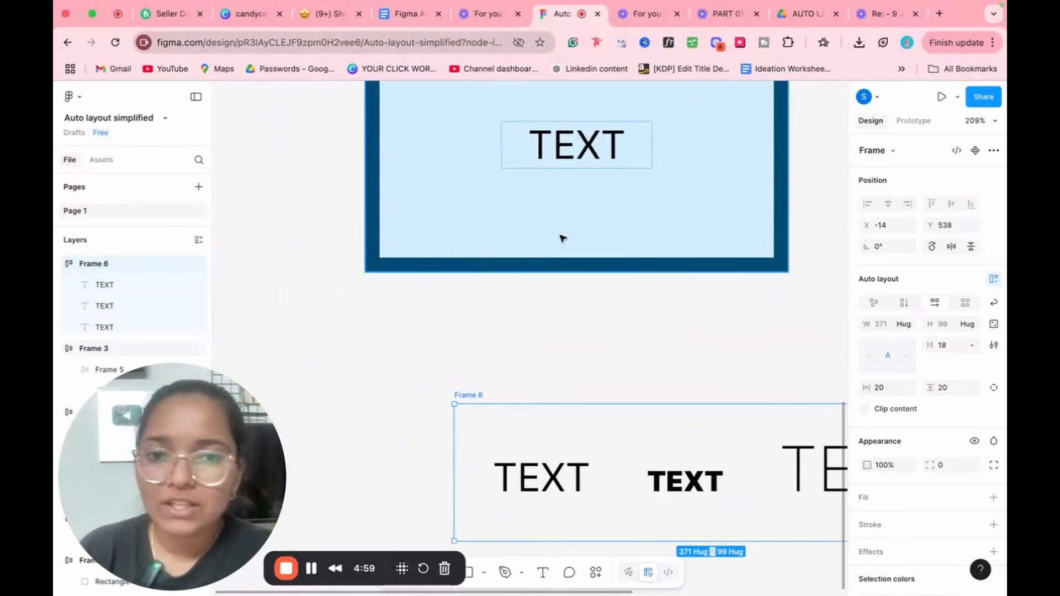
scroll(575, 268, up, 10)
scroll(575, 268, down, 4)
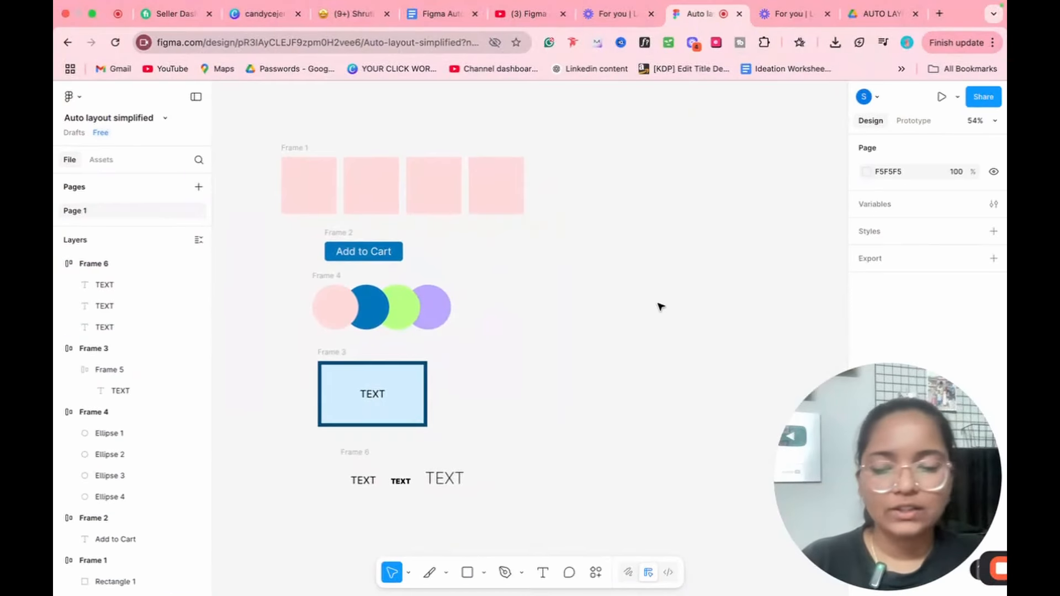
scroll(661, 308, up, 5)
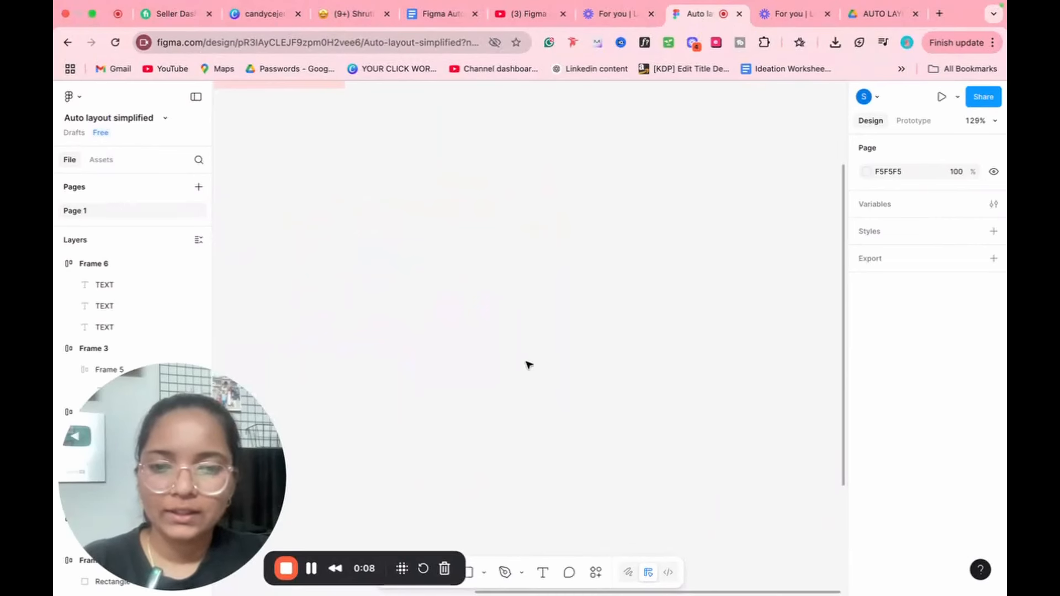
key(r)
drag(530, 215, 748, 284)
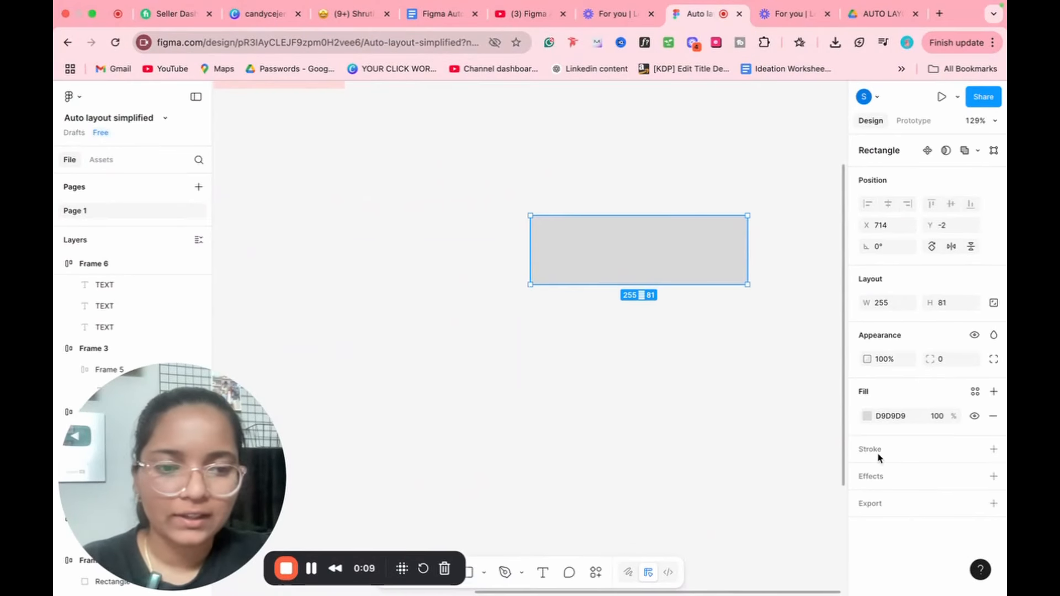
Fill the new rectangle with green 00A179 and move it down to about Y 51.
click(867, 416)
drag(718, 342, 567, 359)
click(776, 456)
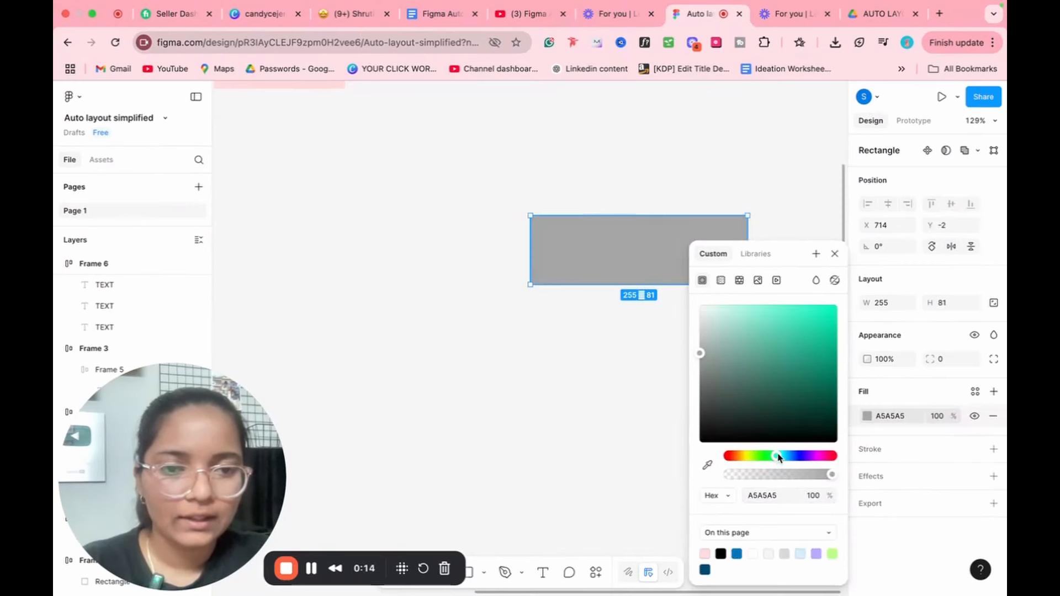
drag(701, 332, 811, 259)
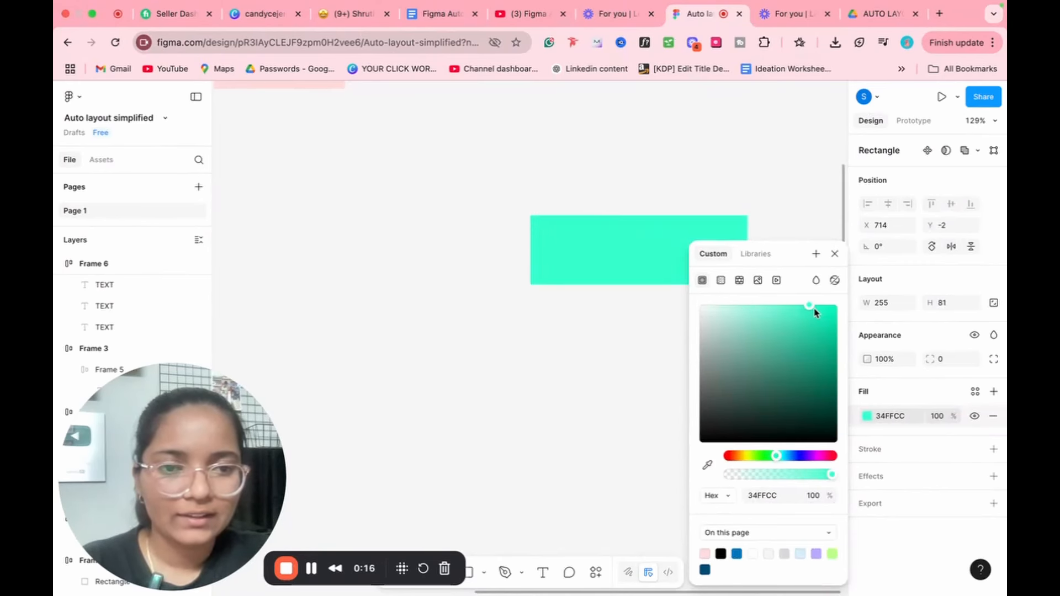
drag(814, 312, 837, 355)
click(473, 359)
drag(616, 266, 614, 312)
Add a text layer reading "Done" on top of the green rectangle.
key(t)
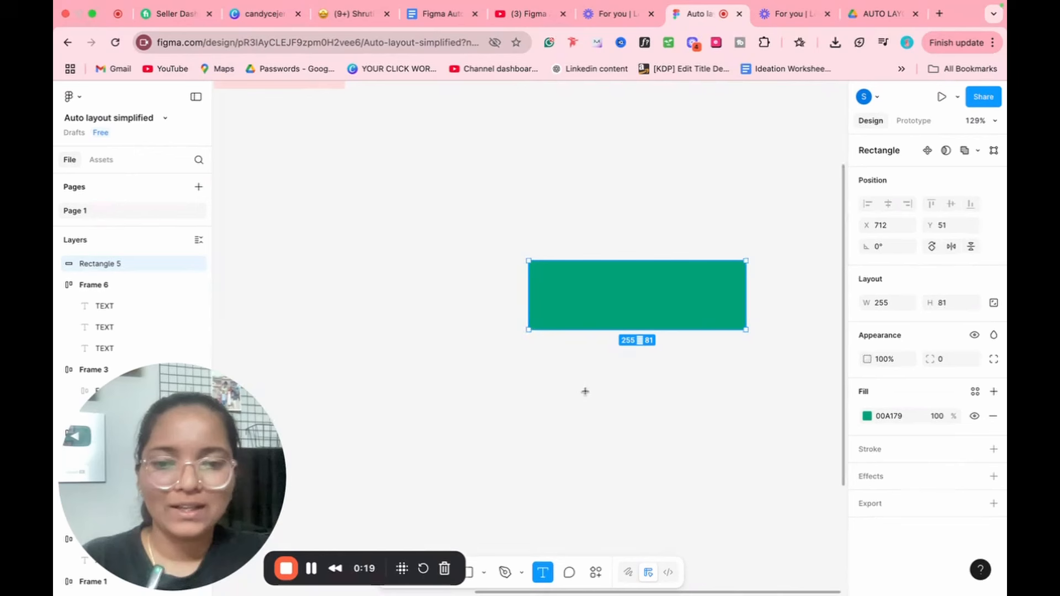
click(585, 275)
text(DO)
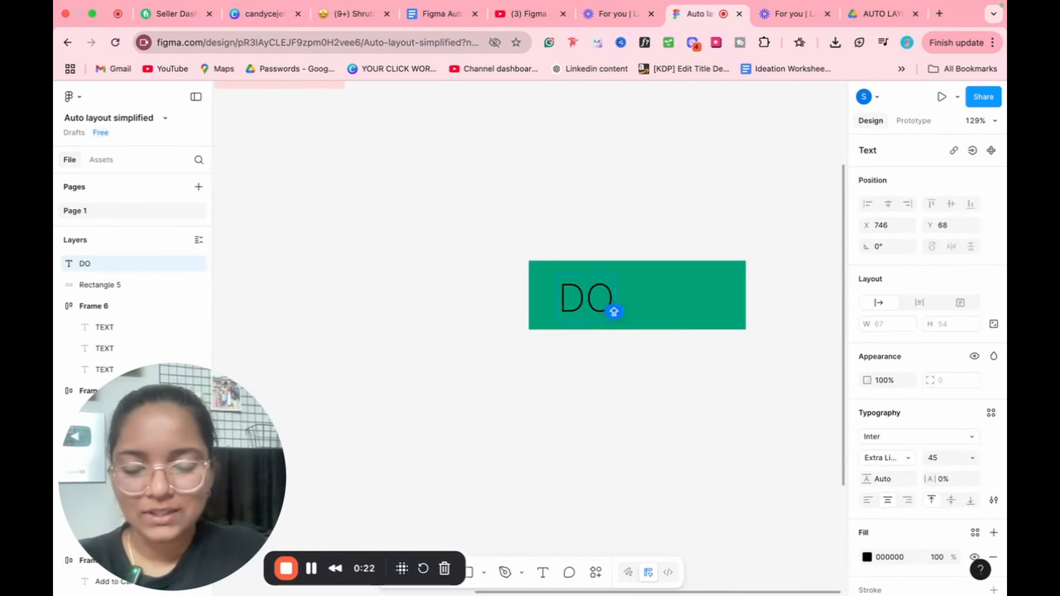
key(BackSpace)
text(one)
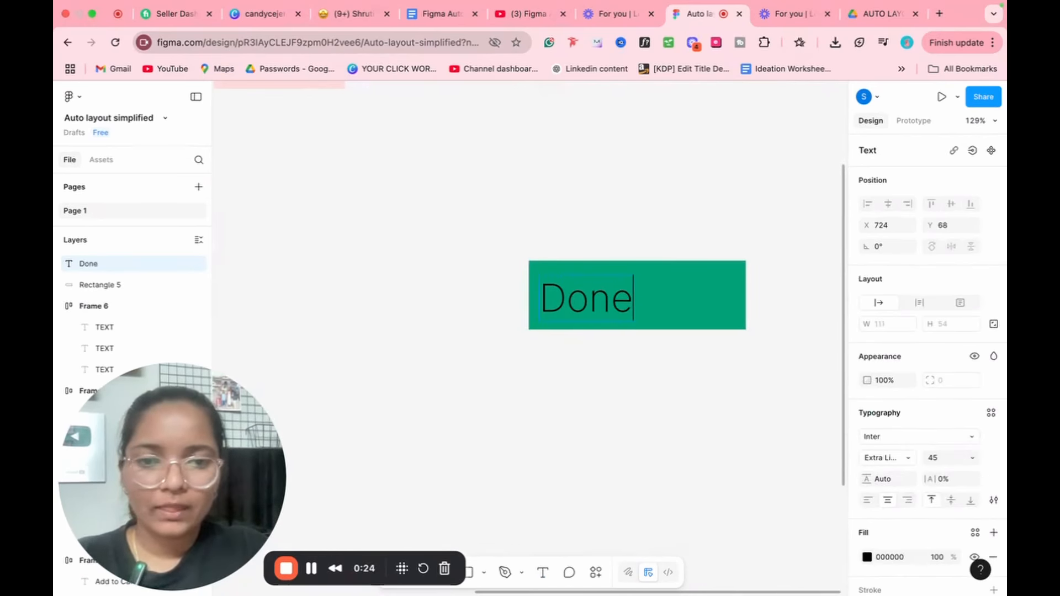
Change the whole "Done" text to Medium weight.
click(886, 458)
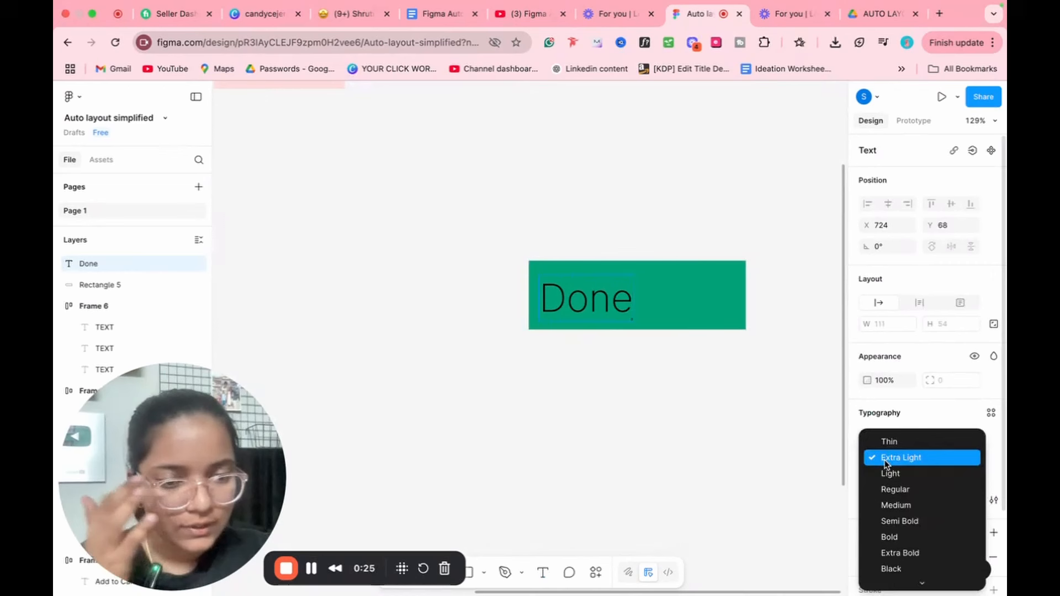
click(896, 506)
key(ctrl+a)
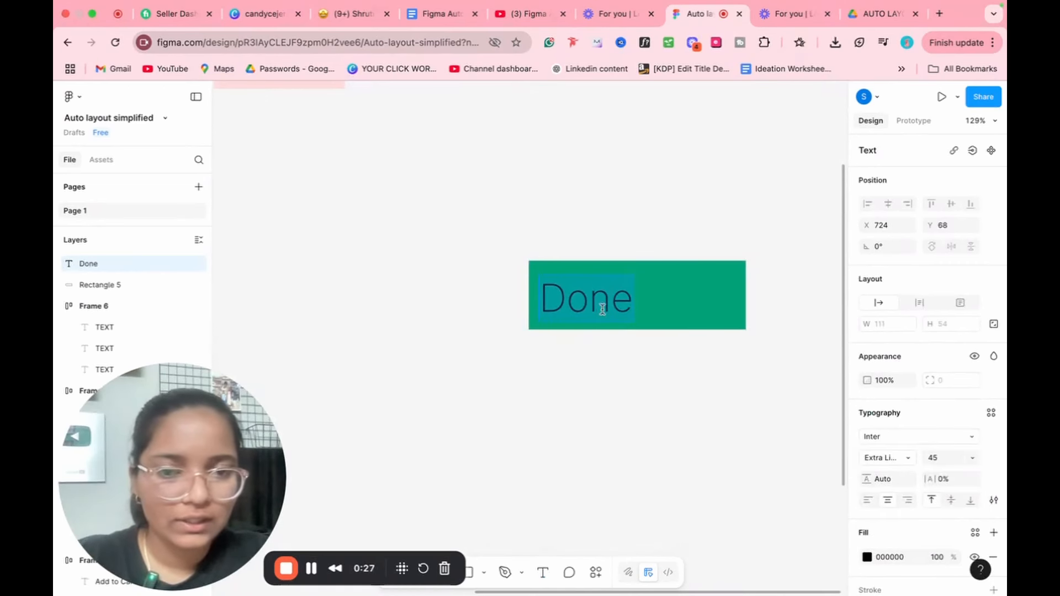
click(900, 457)
click(903, 507)
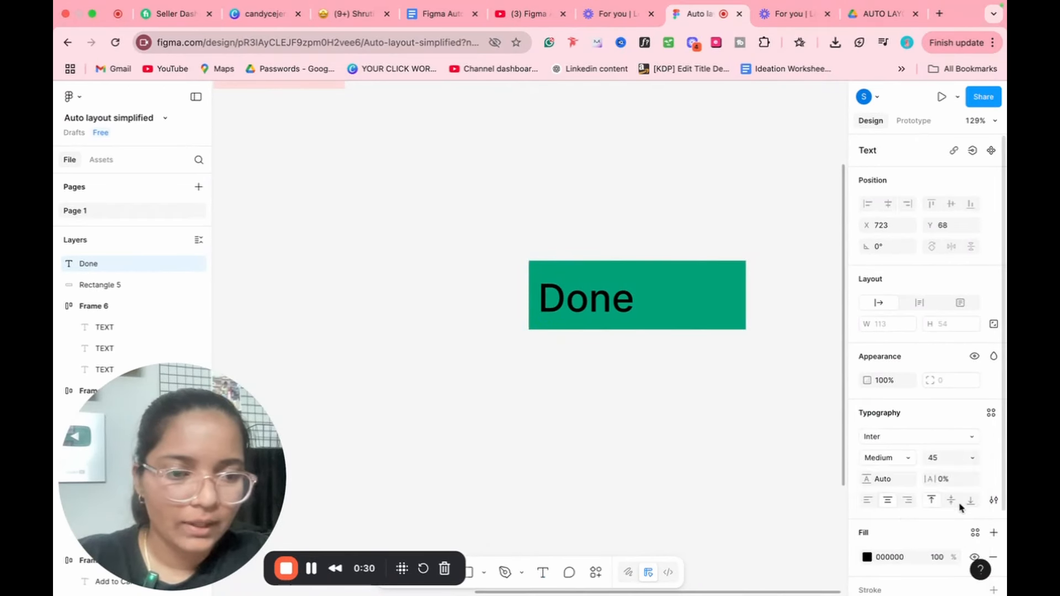
Change the fill colour of the "Done" text from black to white.
click(867, 557)
drag(785, 374, 696, 304)
click(565, 356)
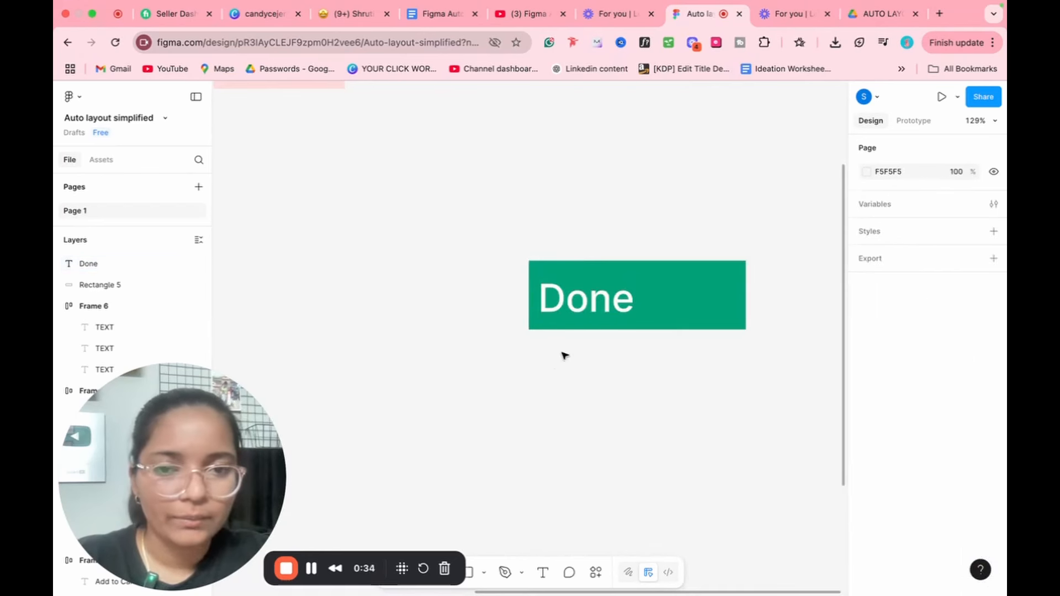
Centre the "Done" text horizontally and vertically on the green rectangle and wrap both in an auto layout frame.
drag(455, 331, 788, 256)
click(888, 203)
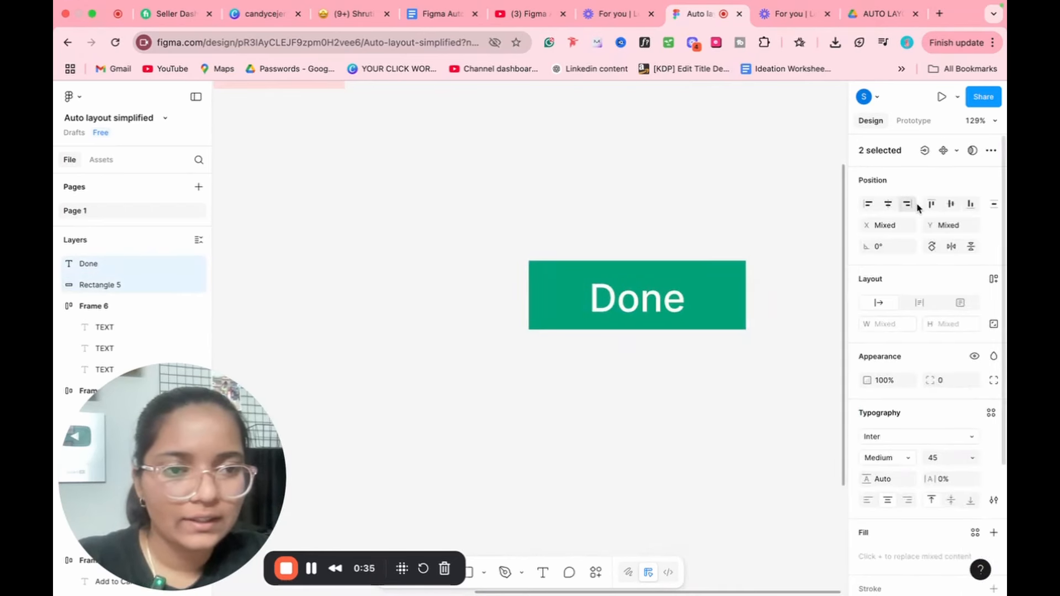
click(946, 204)
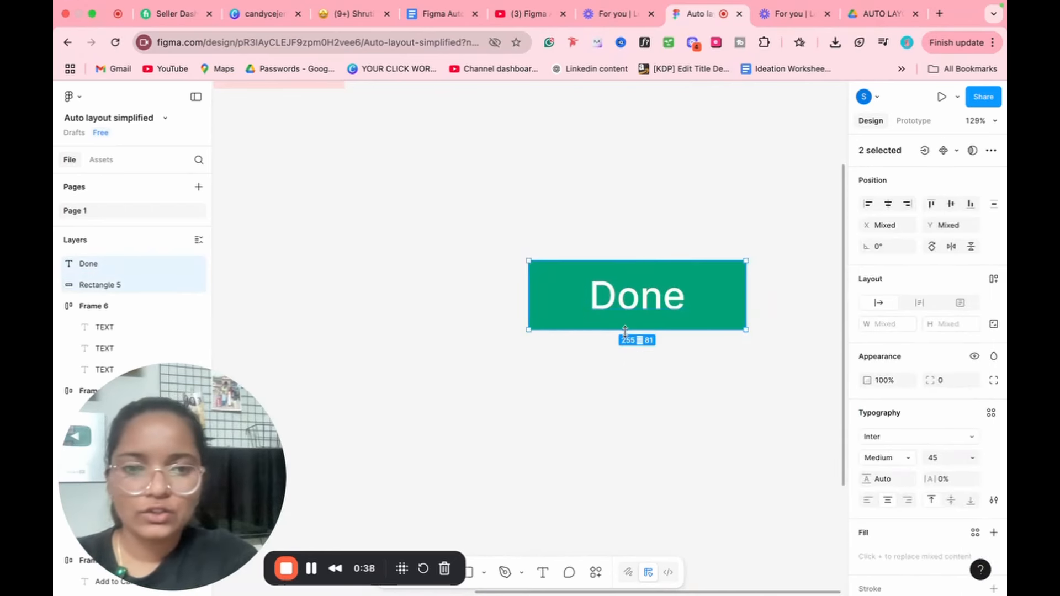
key(shift+a)
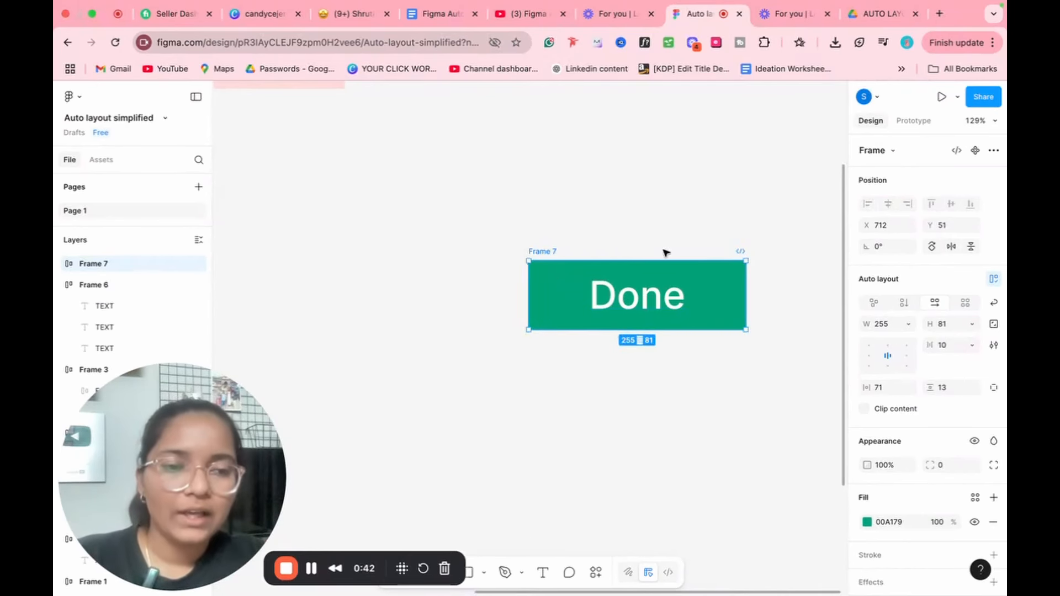
click(653, 319)
key(Escape)
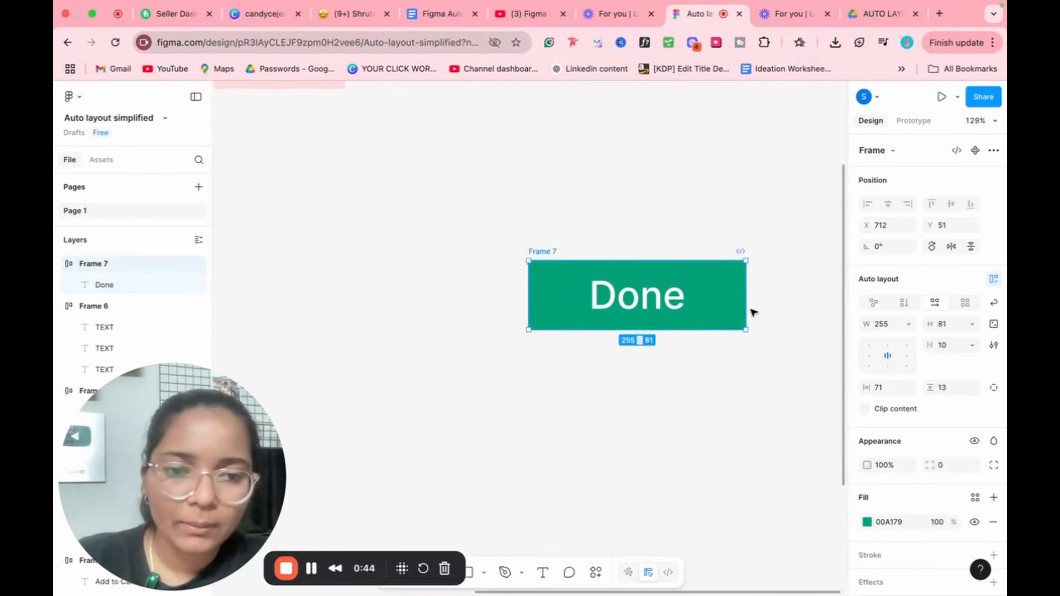
Move the "Done" frame to about X 563, Y 8 and resize it to about 322 by 75.
mouse_move(747, 310)
mouse_down()
mouse_move(622, 319)
mouse_move(796, 318)
mouse_move(585, 319)
mouse_move(779, 318)
mouse_move(641, 319)
mouse_move(732, 318)
mouse_up()
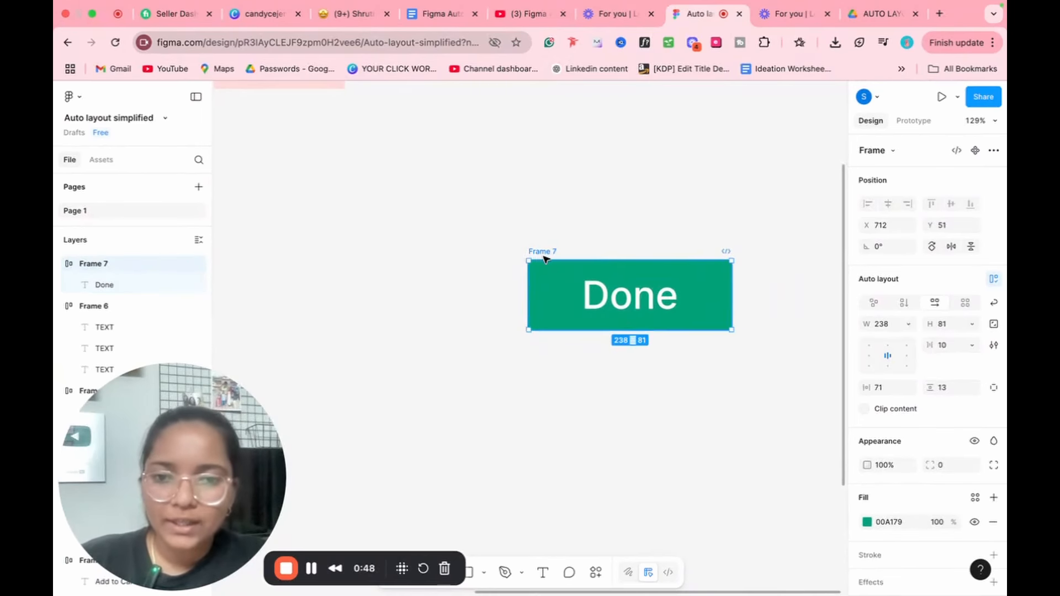
drag(539, 260, 437, 244)
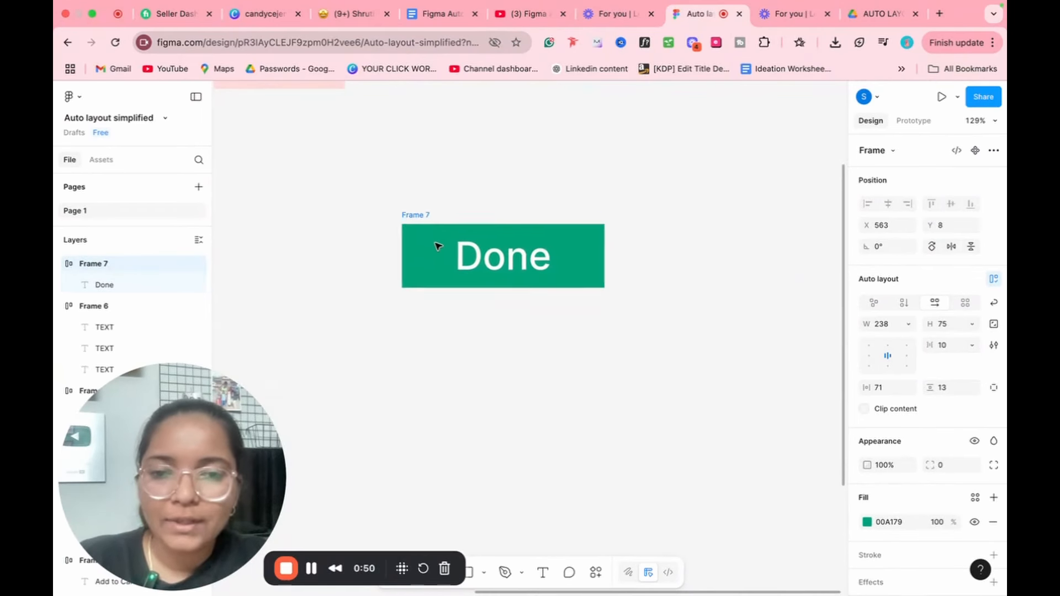
drag(603, 260, 676, 302)
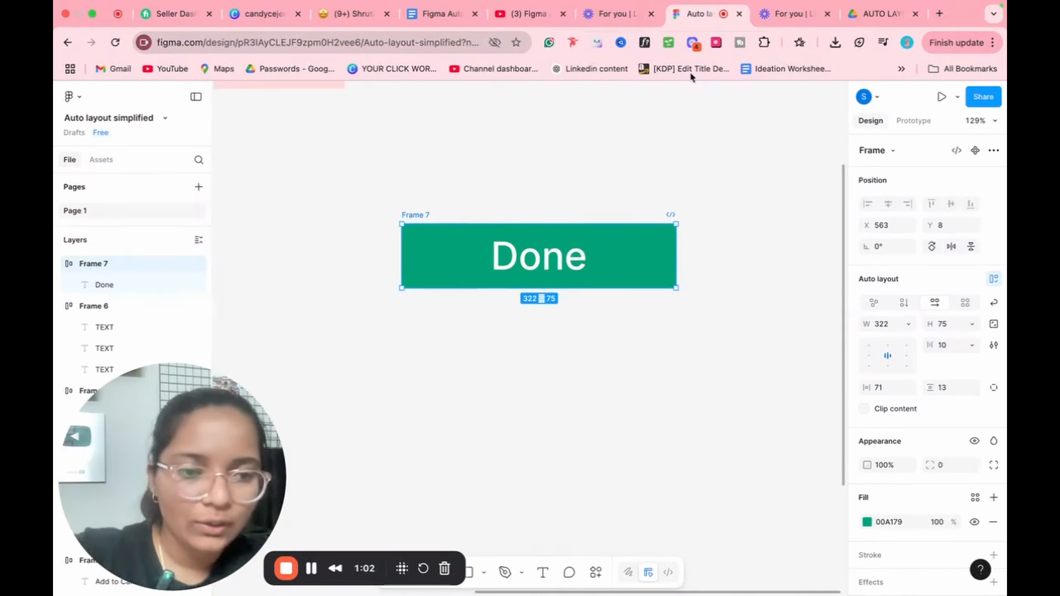
Set the "Done" frame's auto layout alignment to middle left and widen the frame to about 451.
click(869, 356)
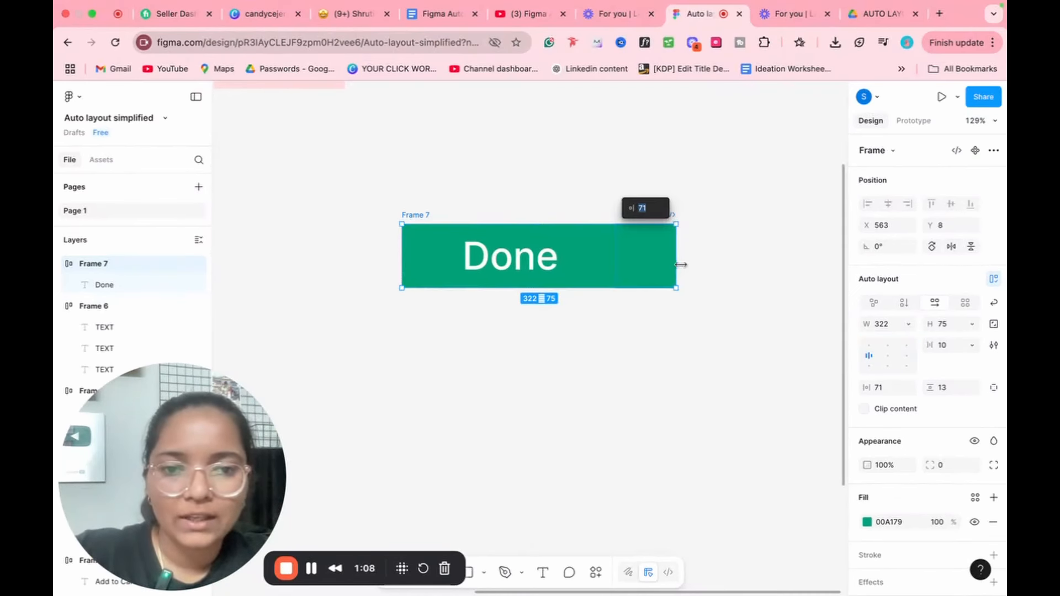
drag(676, 265, 494, 276)
drag(599, 286, 704, 290)
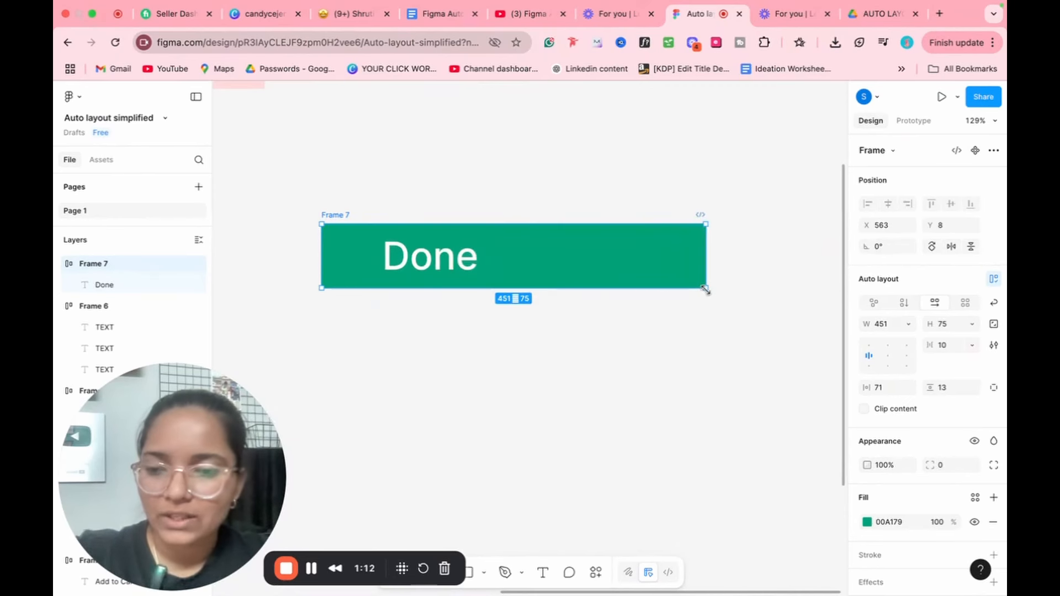
Align the "Done" text to the middle right and then top right of its frame, resizing the frame to about 515 by 88.
click(906, 356)
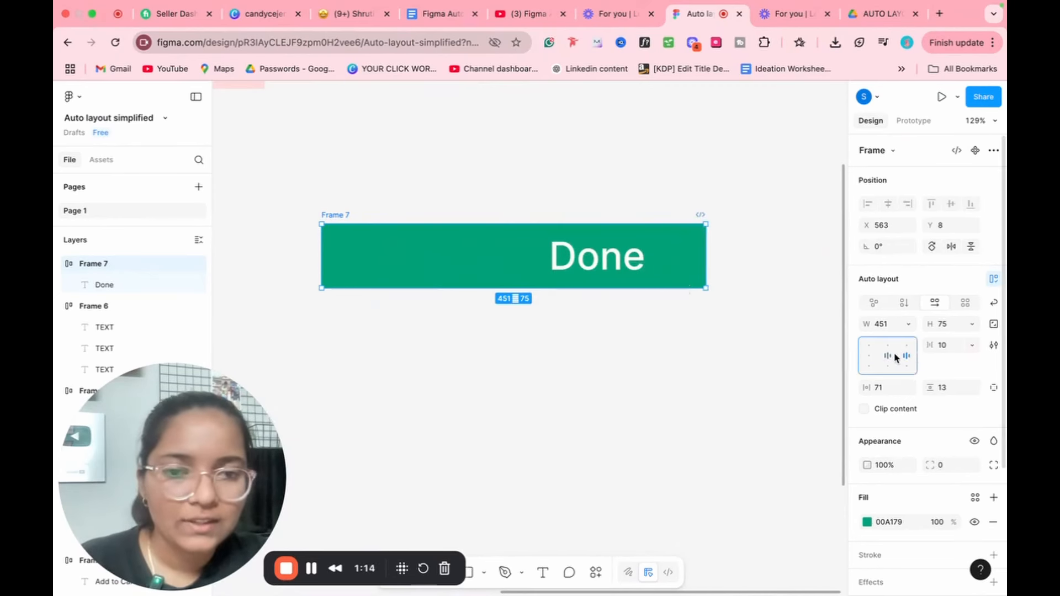
drag(705, 257, 760, 269)
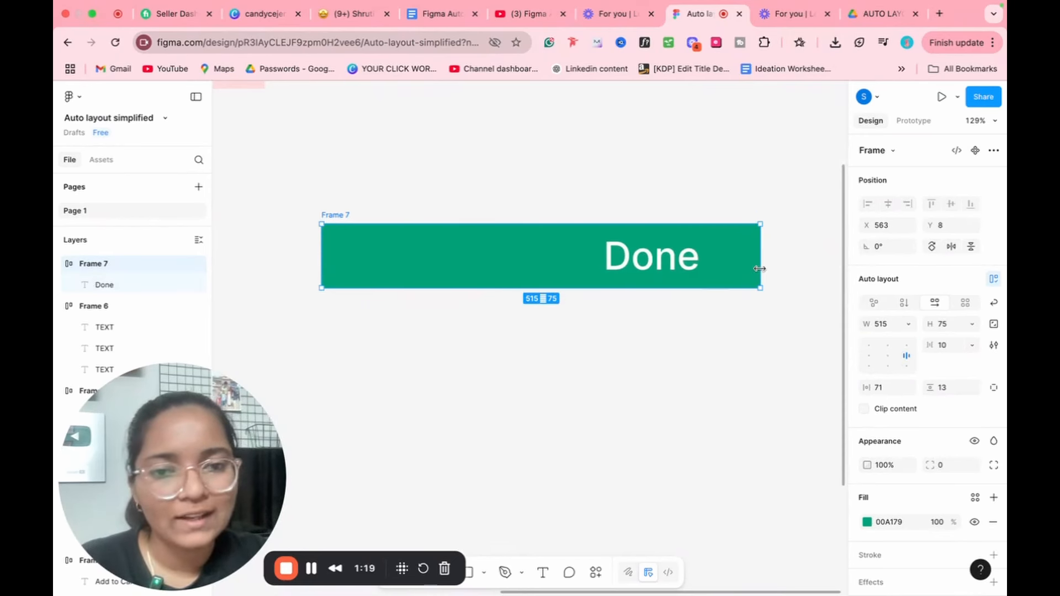
click(906, 346)
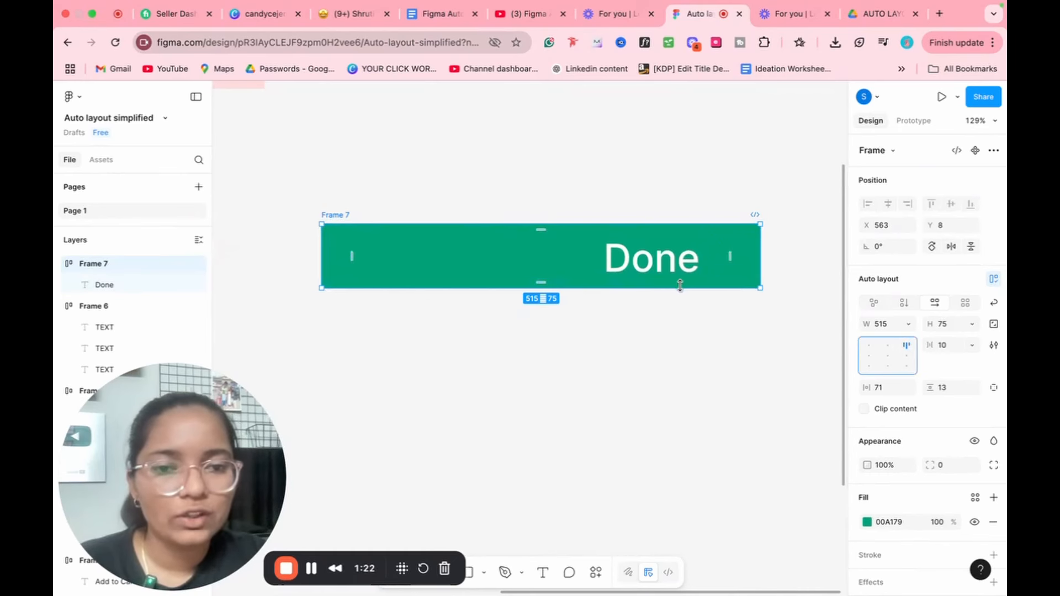
drag(679, 287, 638, 304)
Align the "Done" text to the bottom right and then bottom left, changing the frame's height to about 225 and then 99.
click(906, 366)
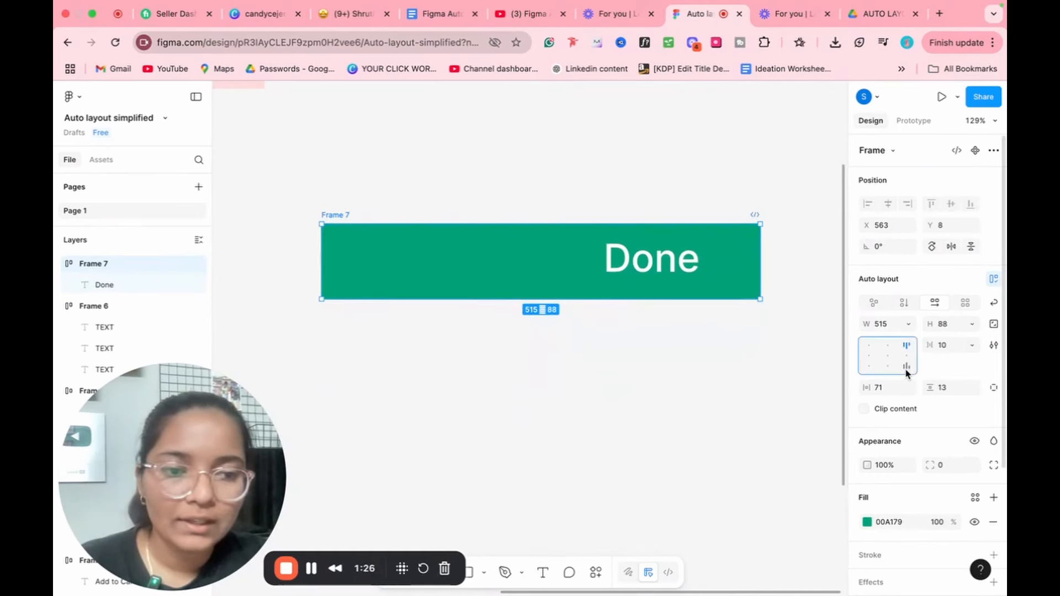
drag(505, 299, 489, 417)
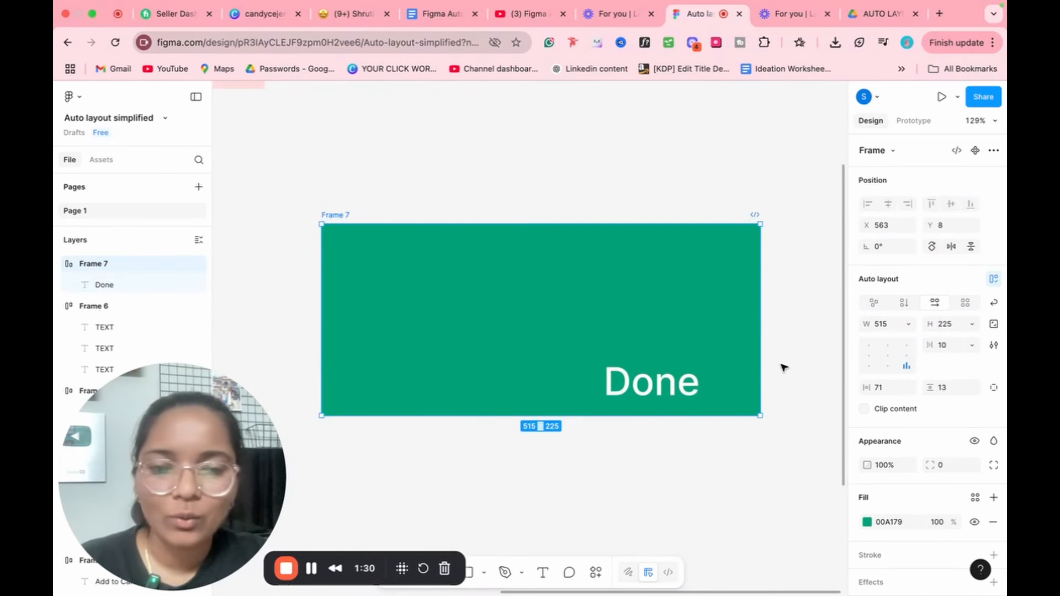
click(869, 365)
drag(552, 411, 541, 308)
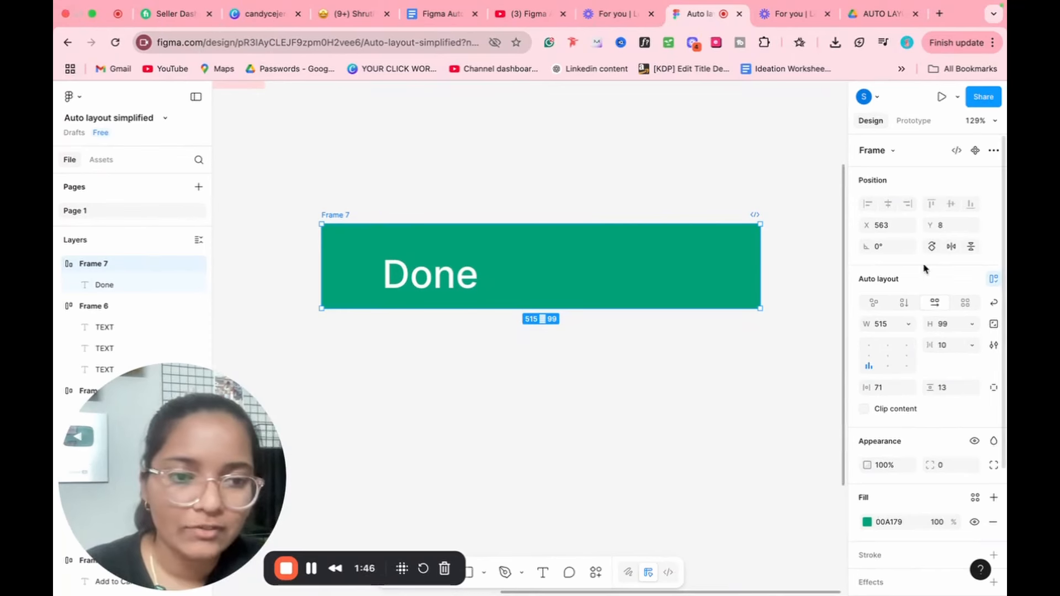
Set the "Done" frame's auto layout alignment to centre and resize the frame to about 426 by 239.
click(887, 356)
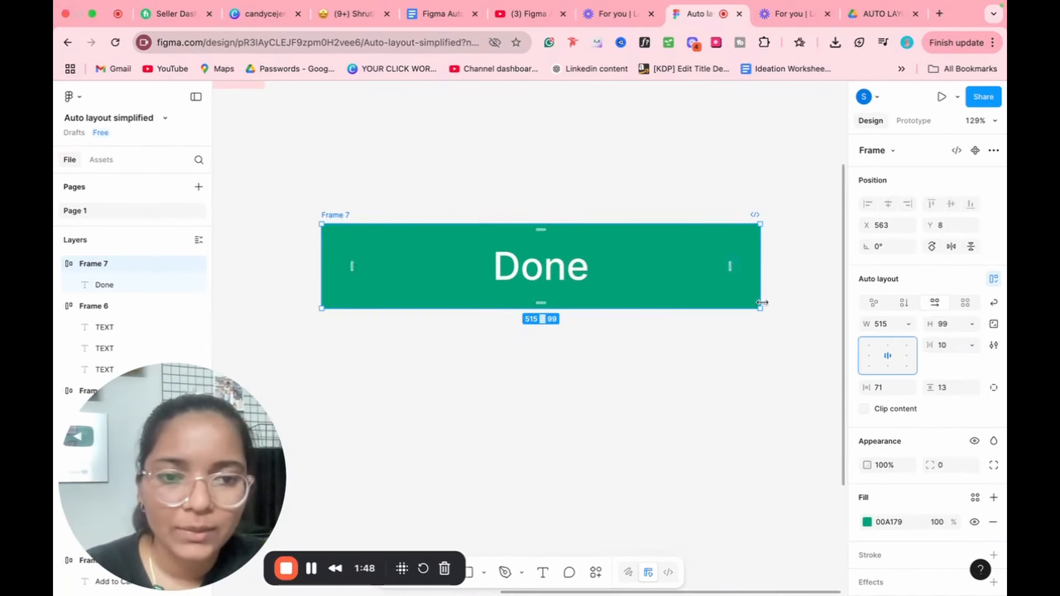
drag(763, 311, 693, 425)
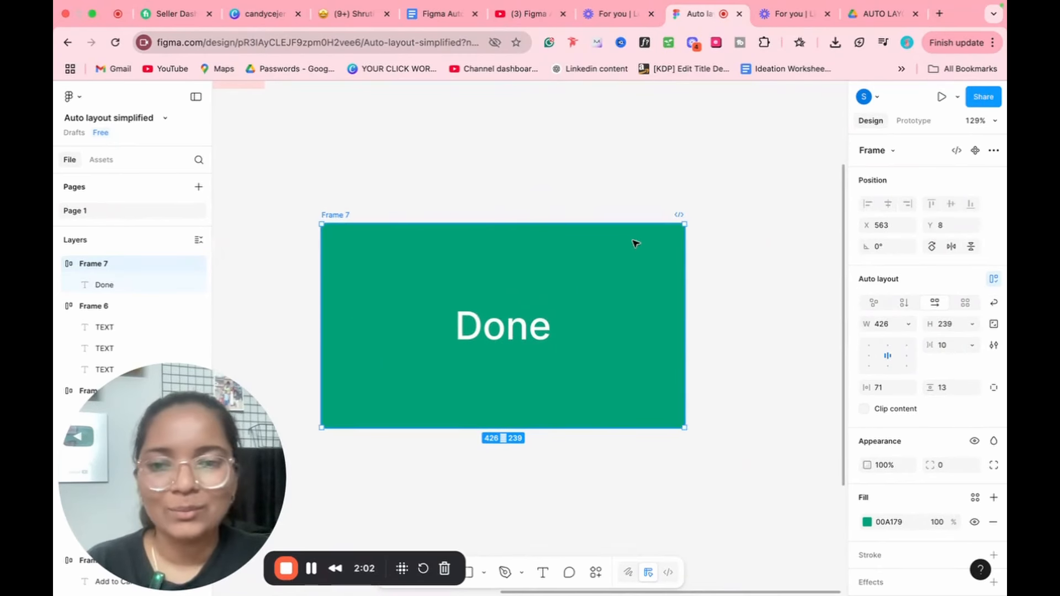
Turn on wrapping for the auto layout frame holding the four pink squares, and switch its layout flow to free form.
scroll(574, 295, down, 2)
scroll(574, 296, down, 5)
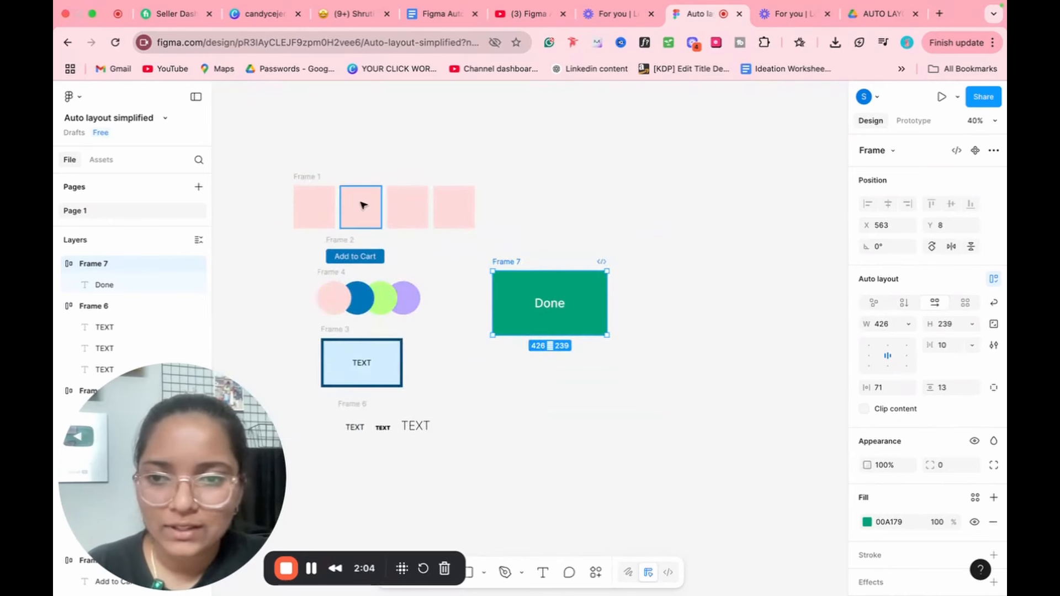
drag(270, 210, 500, 223)
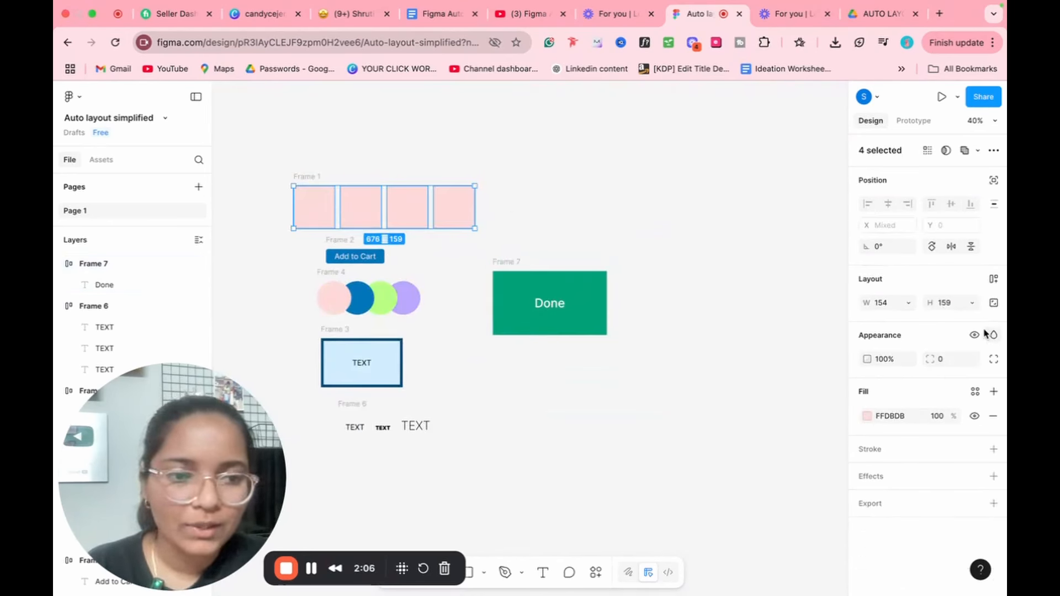
key(shift+a)
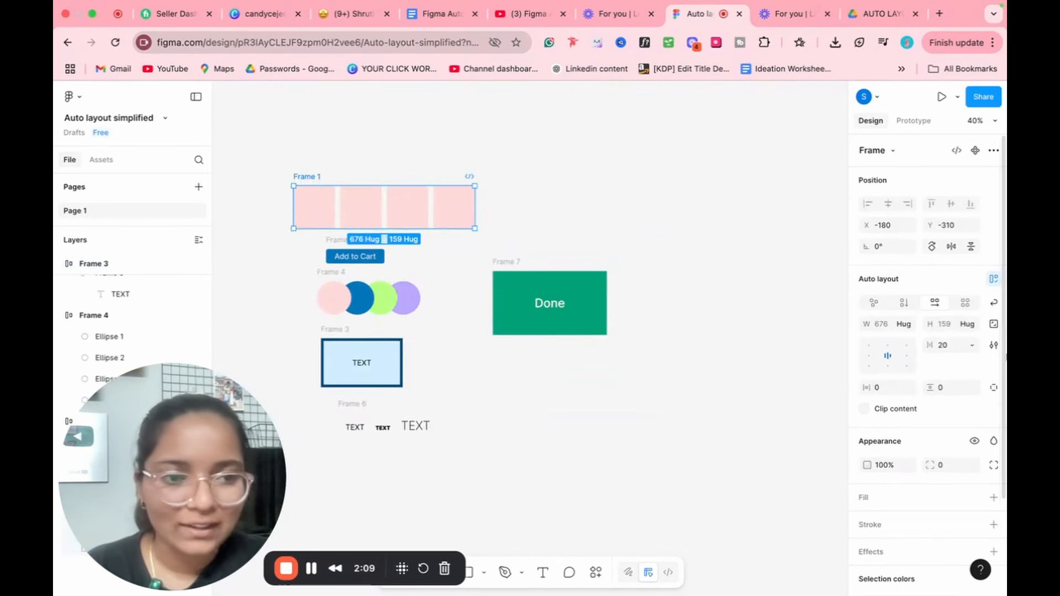
click(995, 308)
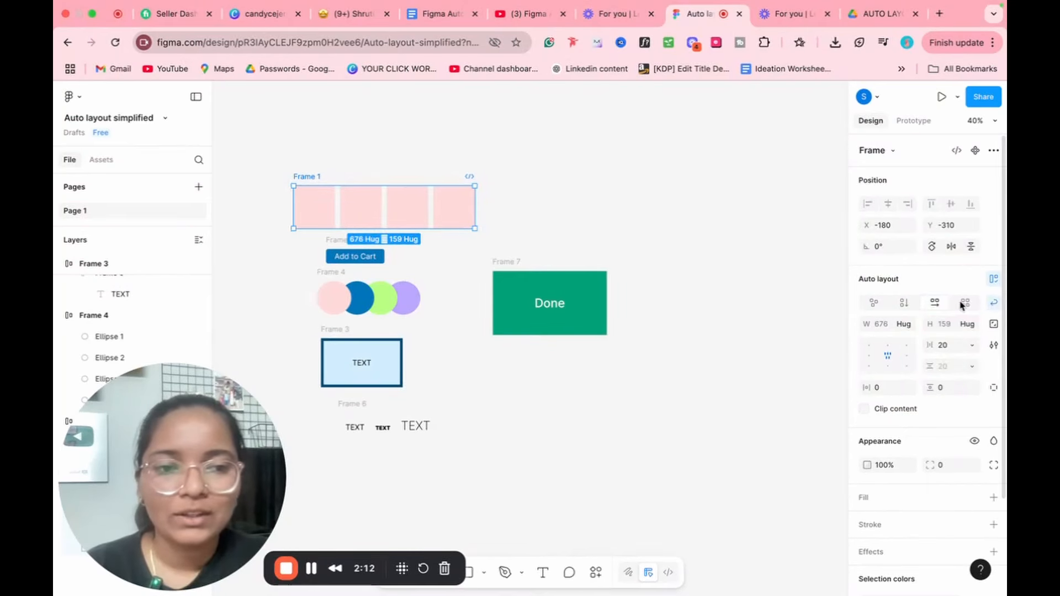
click(874, 303)
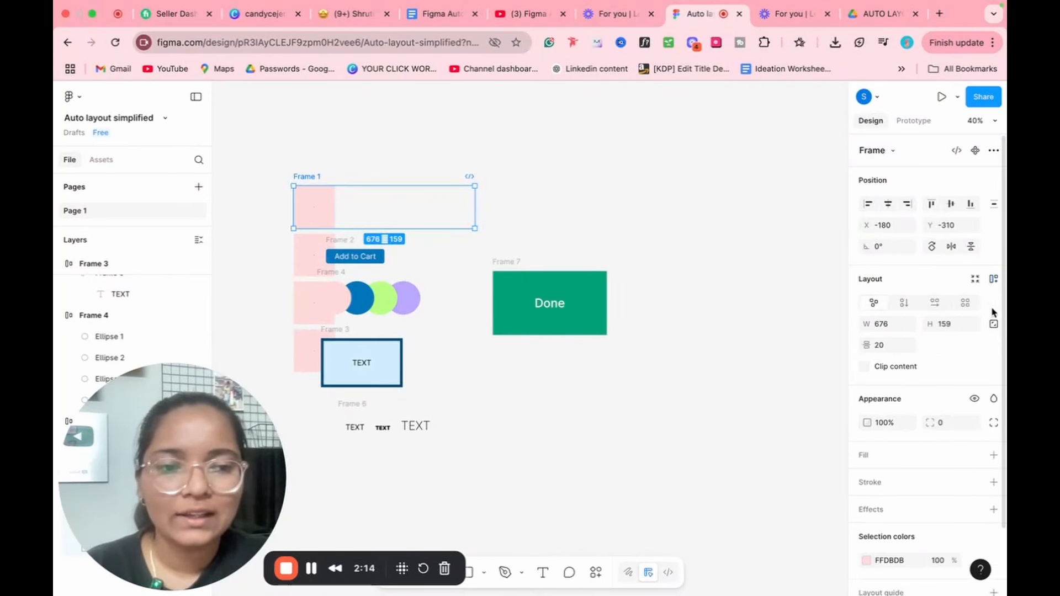
click(704, 217)
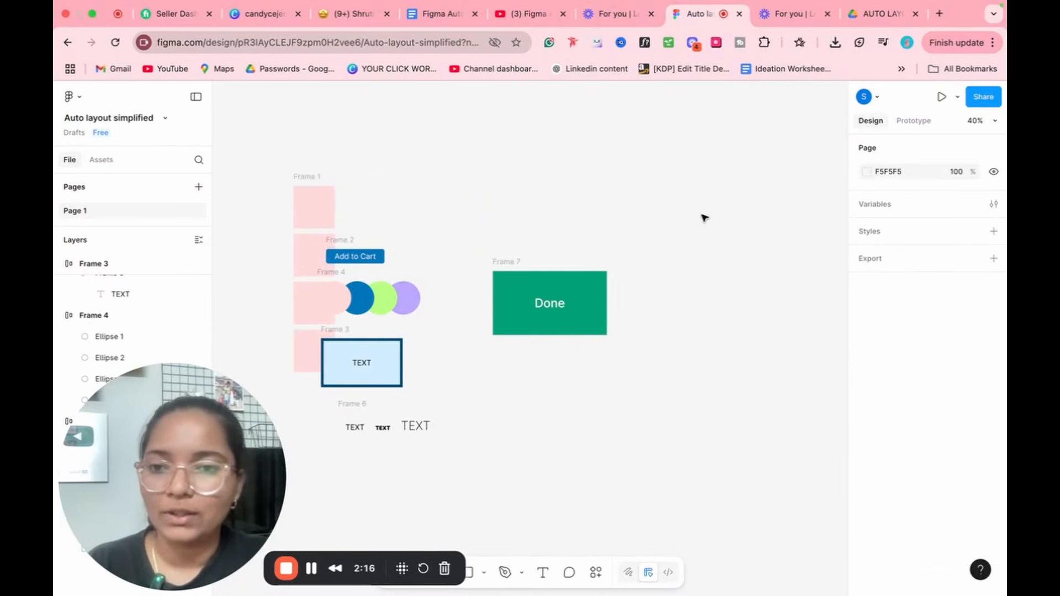